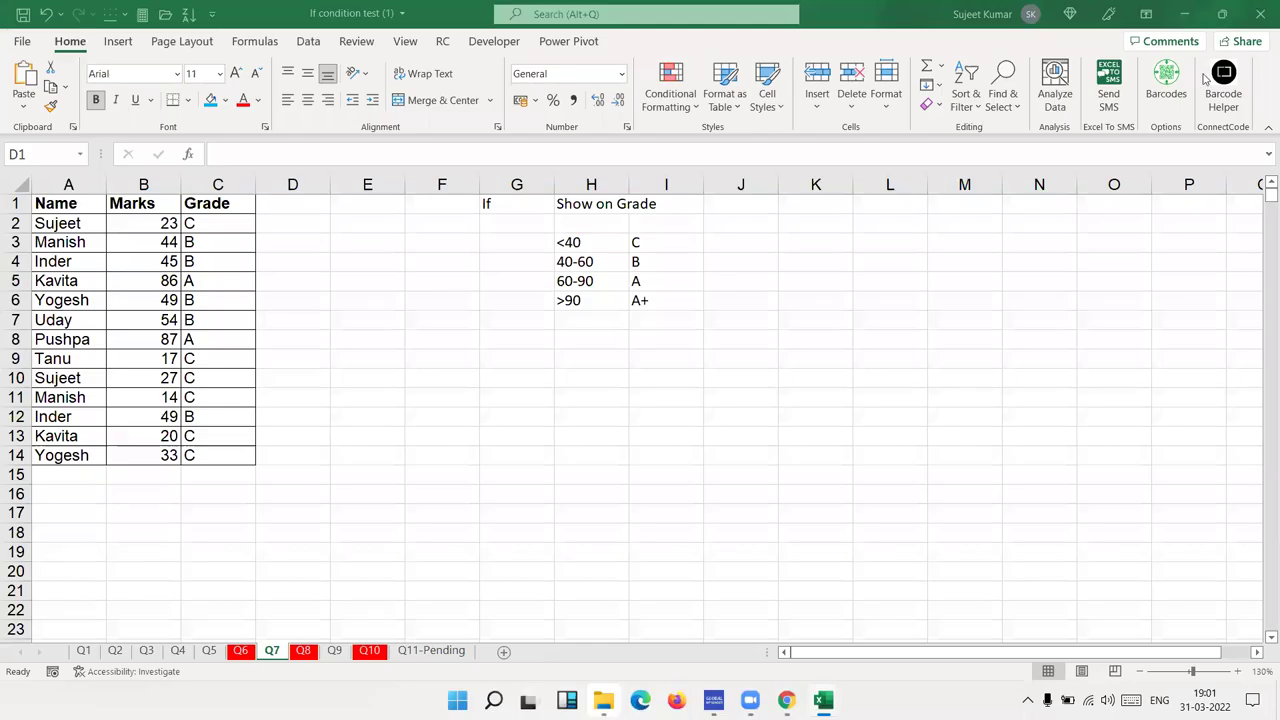
# Step: Select column D and cell E3, then show the Formulas tab's Logical function list
pyautogui.hotkey('ctrl', 'space')
pyautogui.click(268, 44)
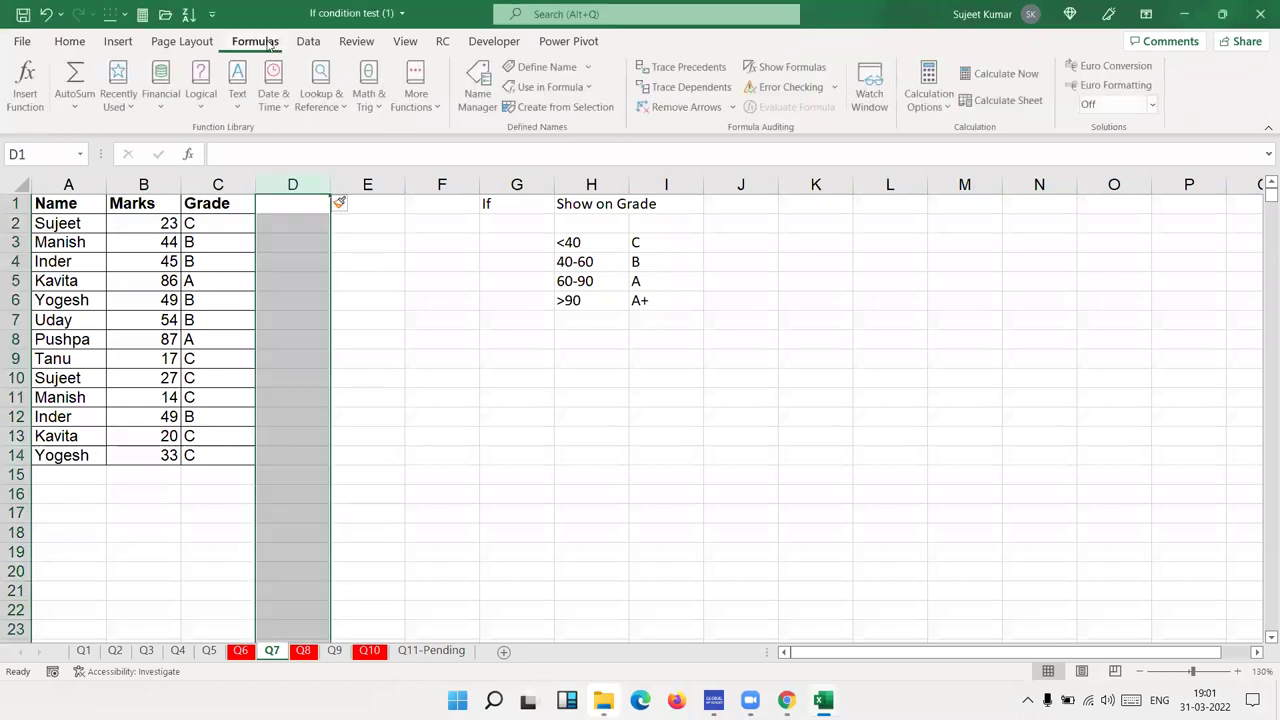
pyautogui.click(375, 243)
pyautogui.click(203, 100)
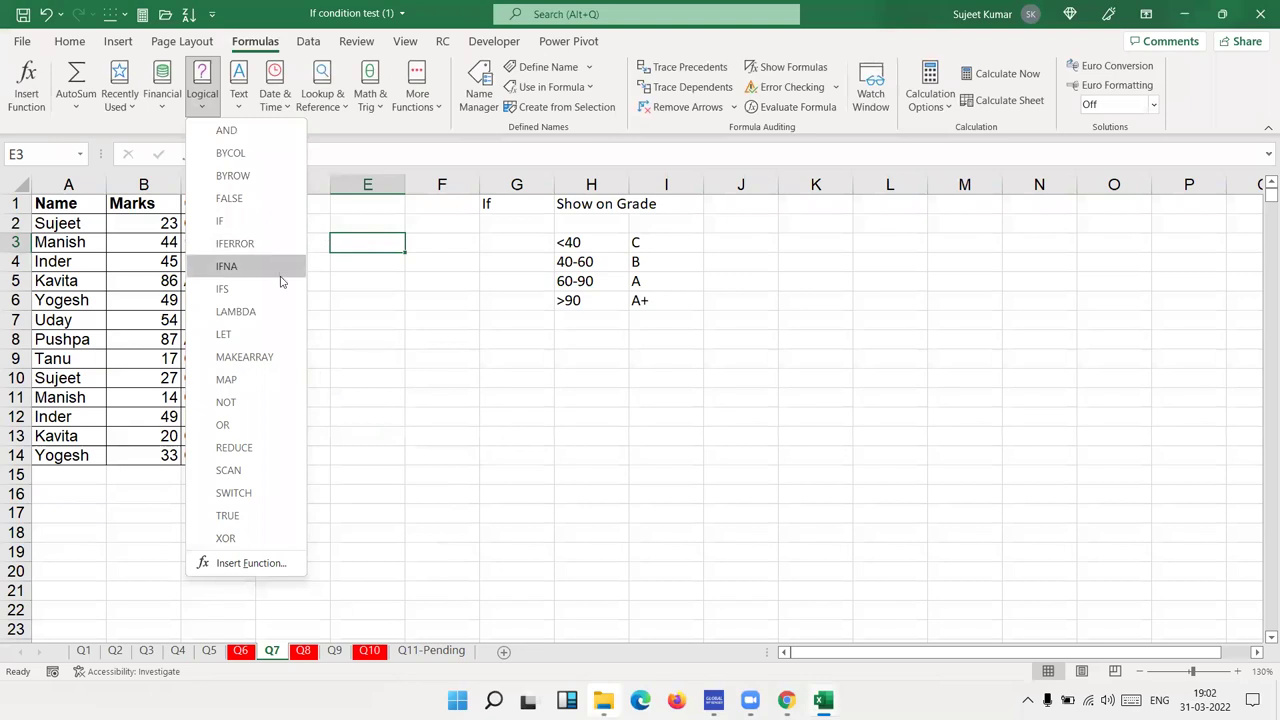
# Step: Inspect the nested IF grading formula in C2 and leave it unchanged
pyautogui.click(406, 300)
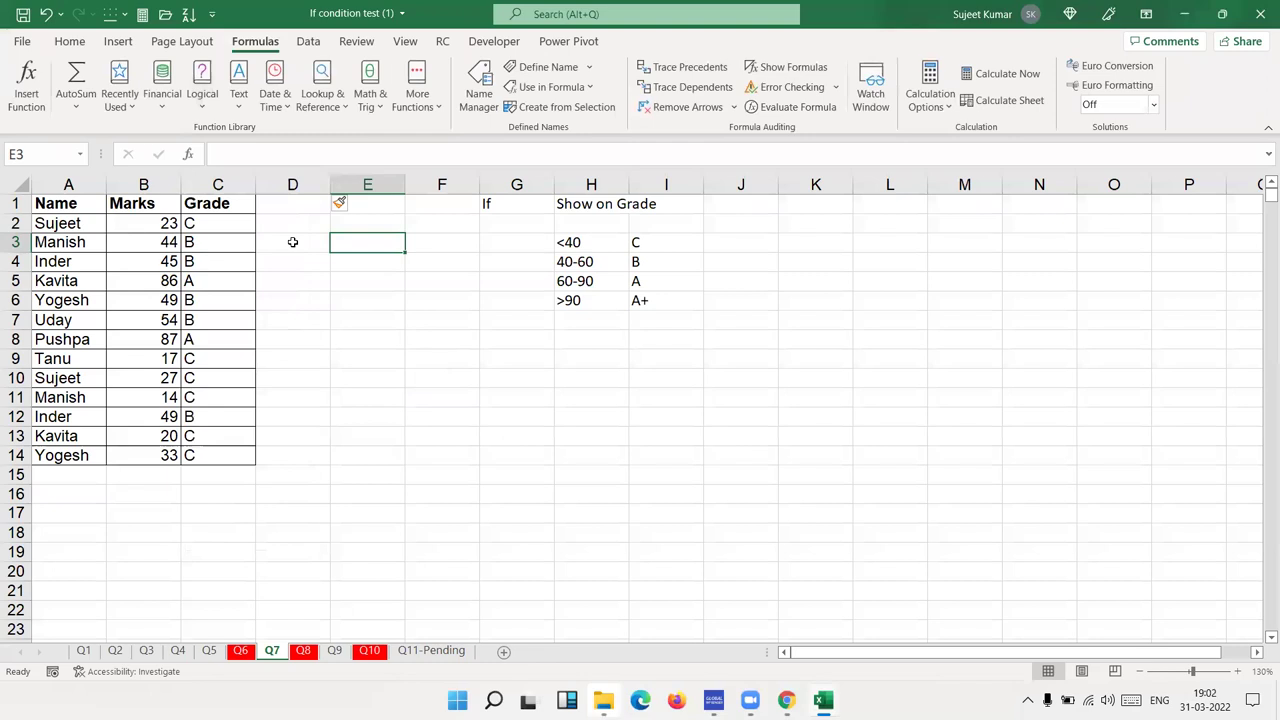
pyautogui.doubleClick(230, 222)
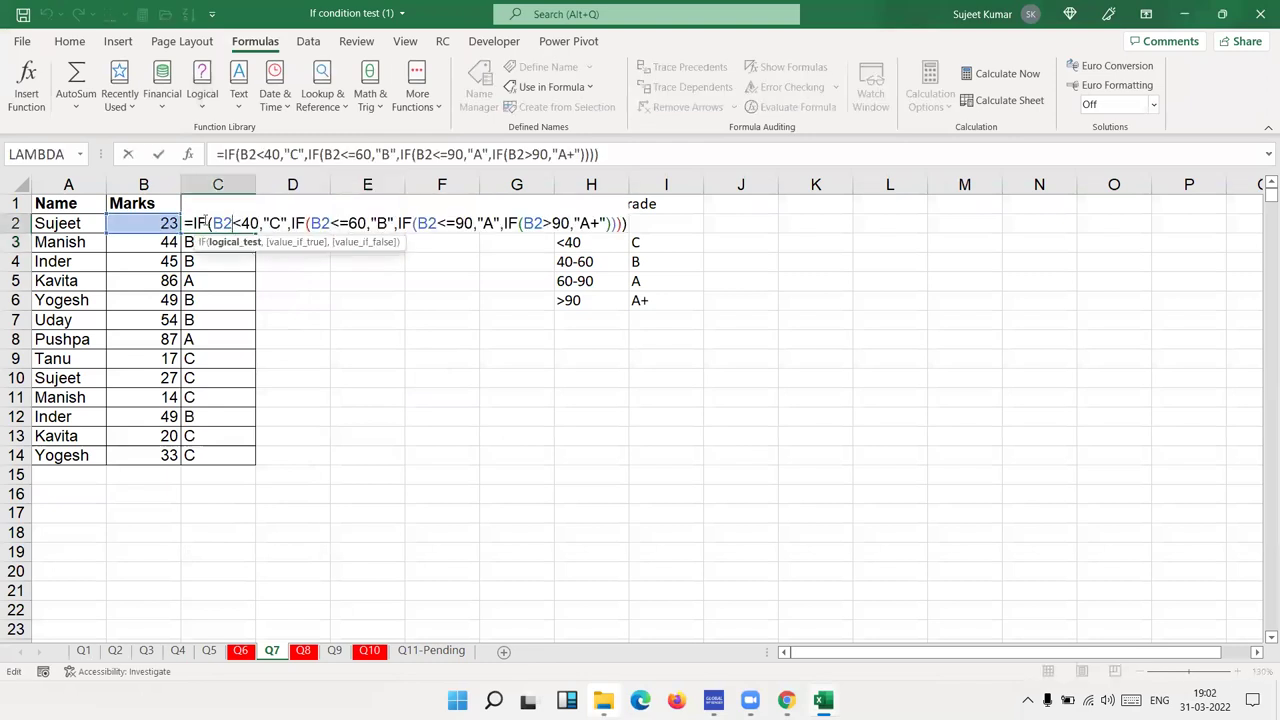
pyautogui.moveTo(208, 222); pyautogui.dragTo(700, 221)
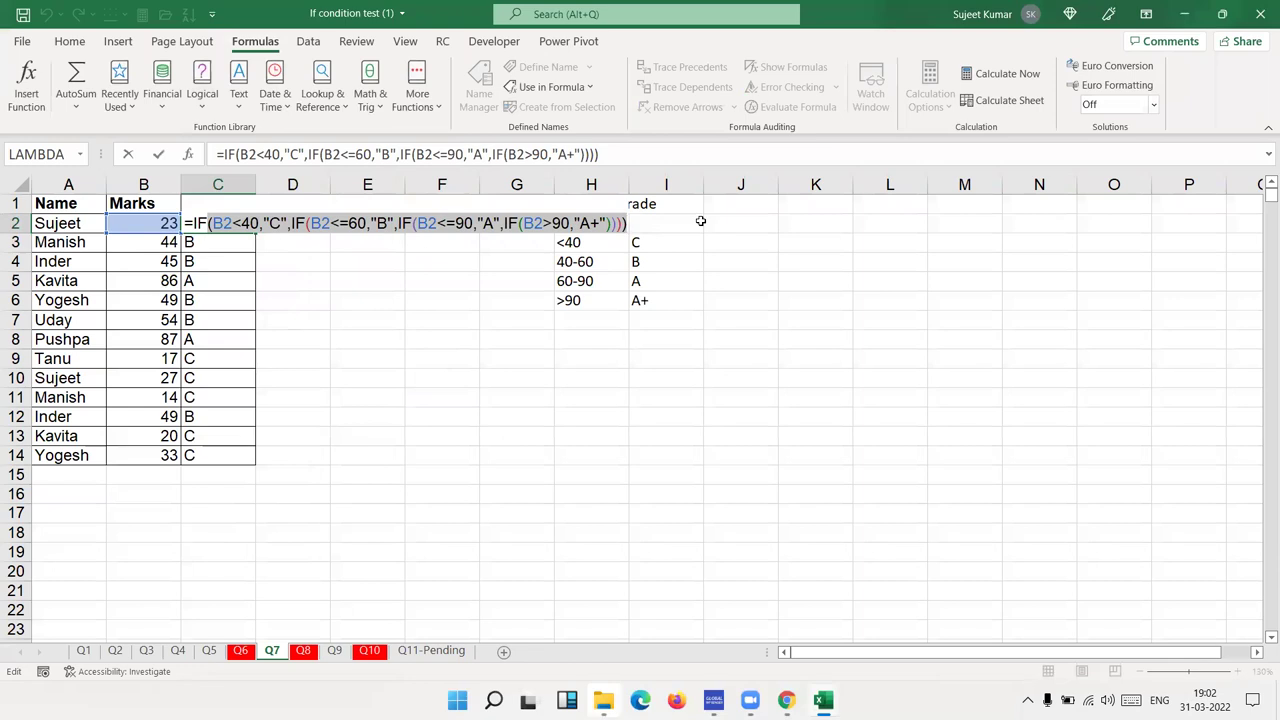
pyautogui.hotkey('ctrl', 'Return')
# Step: Start an IFS formula in D2 with conditions B2<40 "C", B2<=60 "B", B2<=90 "A"
pyautogui.press('Right')
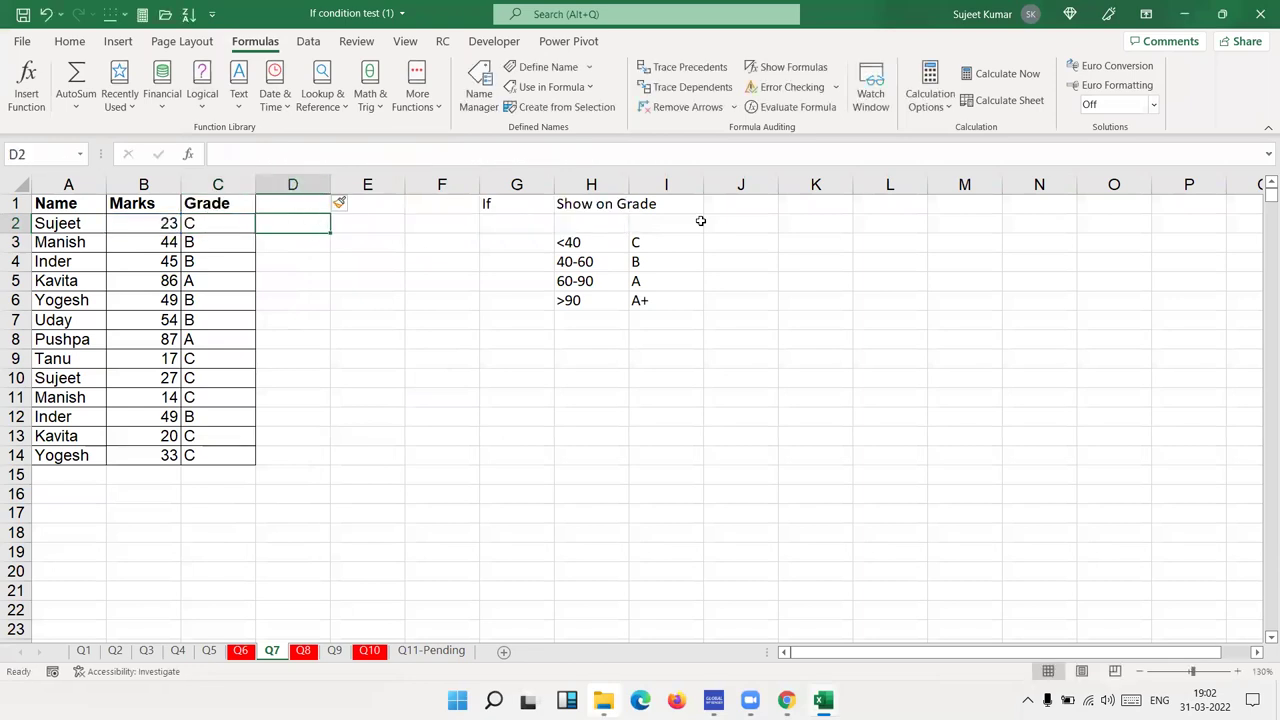
pyautogui.write('=IFS')
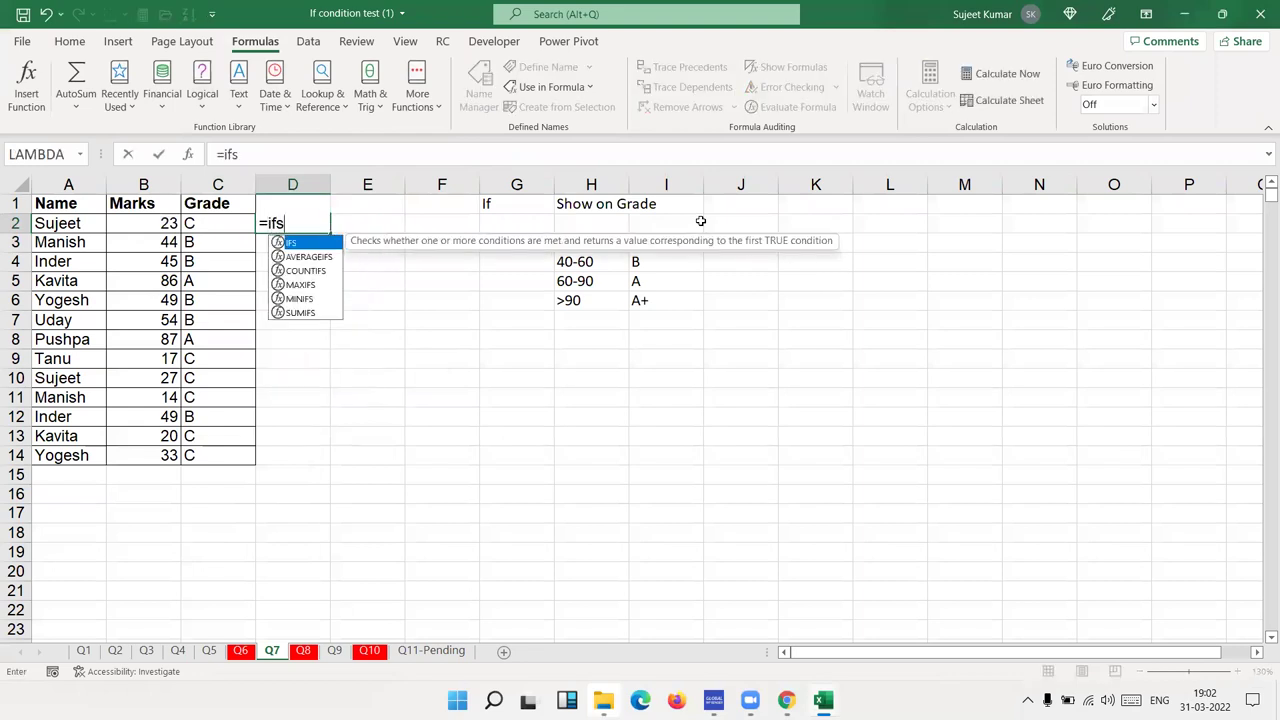
pyautogui.write('(')
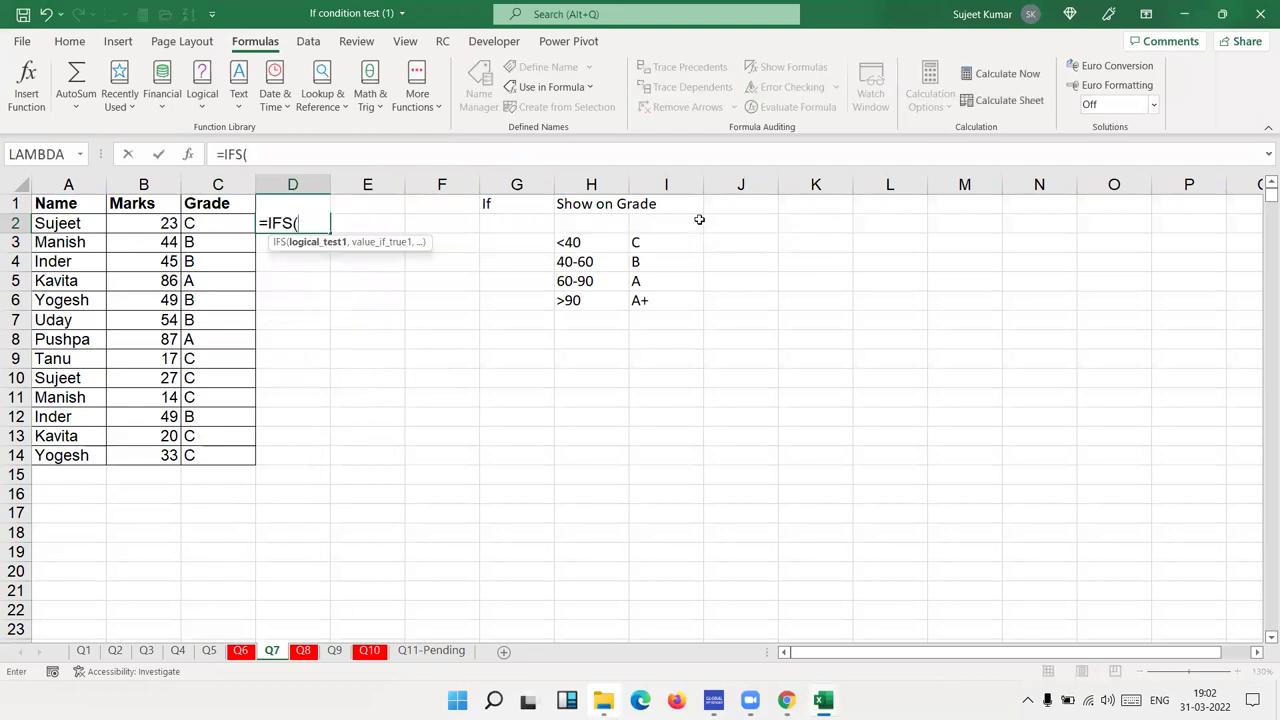
pyautogui.click(160, 224)
pyautogui.write('<40,"C"')
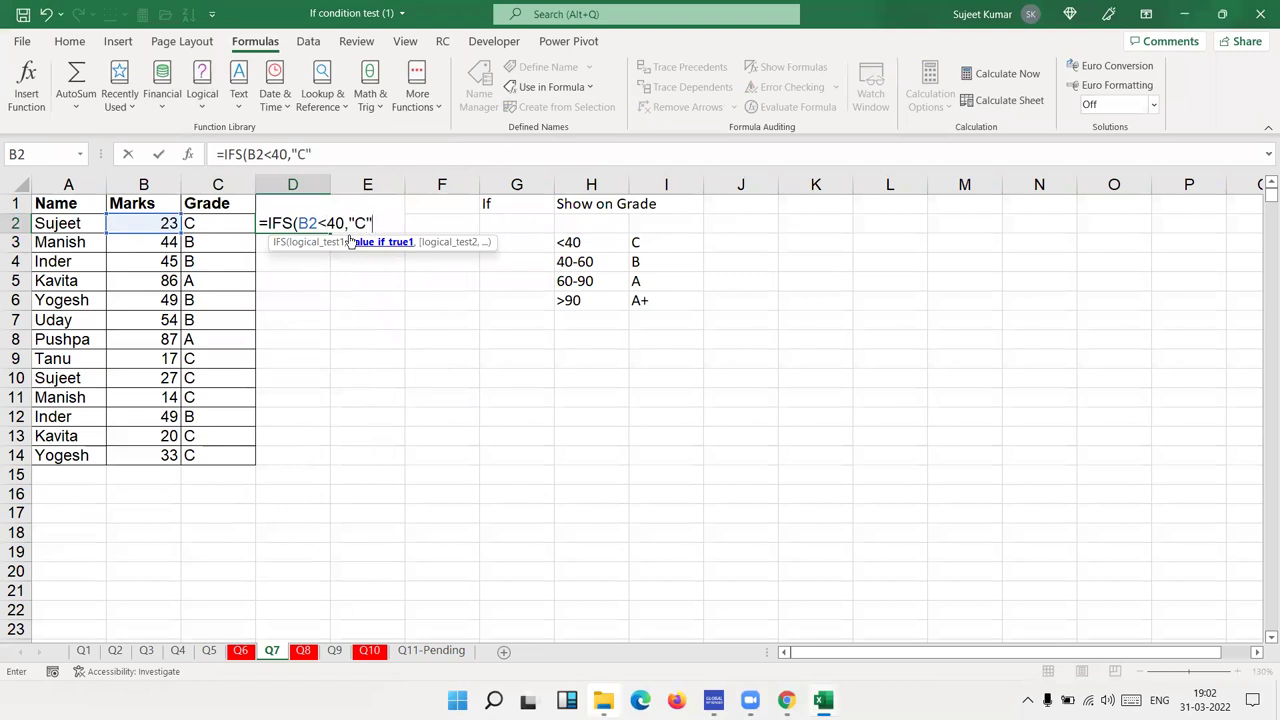
pyautogui.write(',')
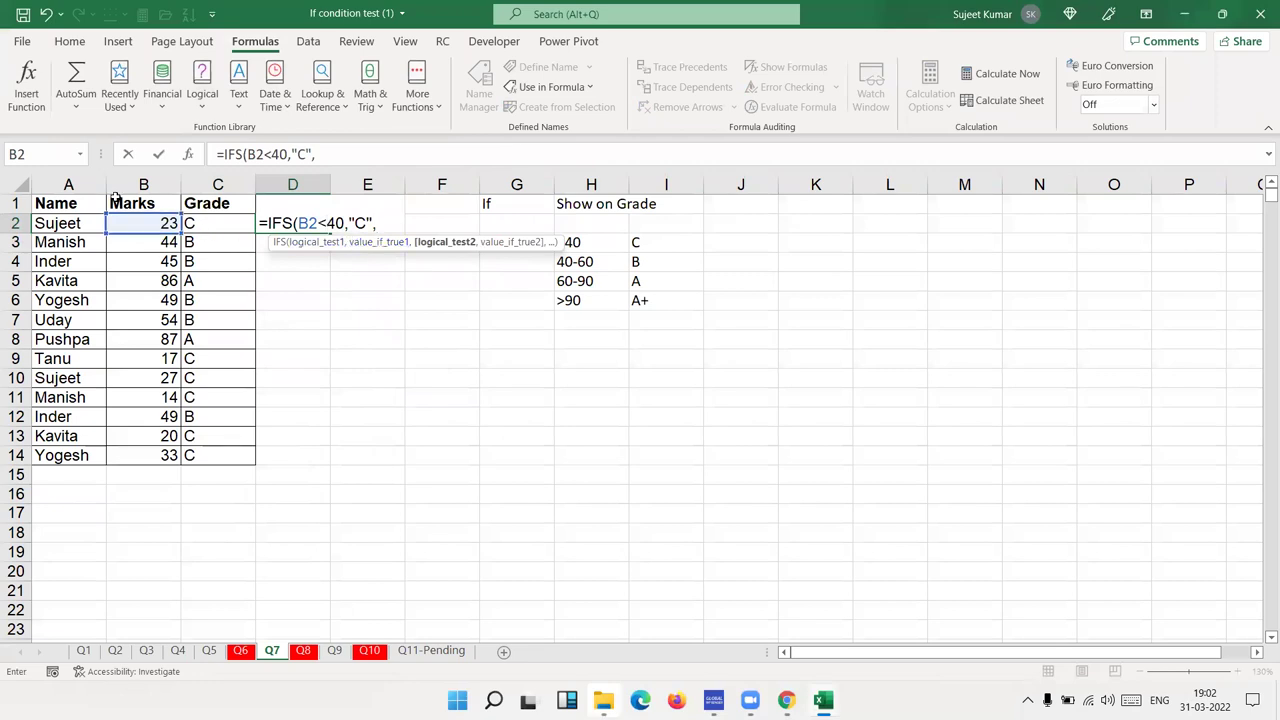
pyautogui.click(129, 223)
pyautogui.write('<=60,"B",')
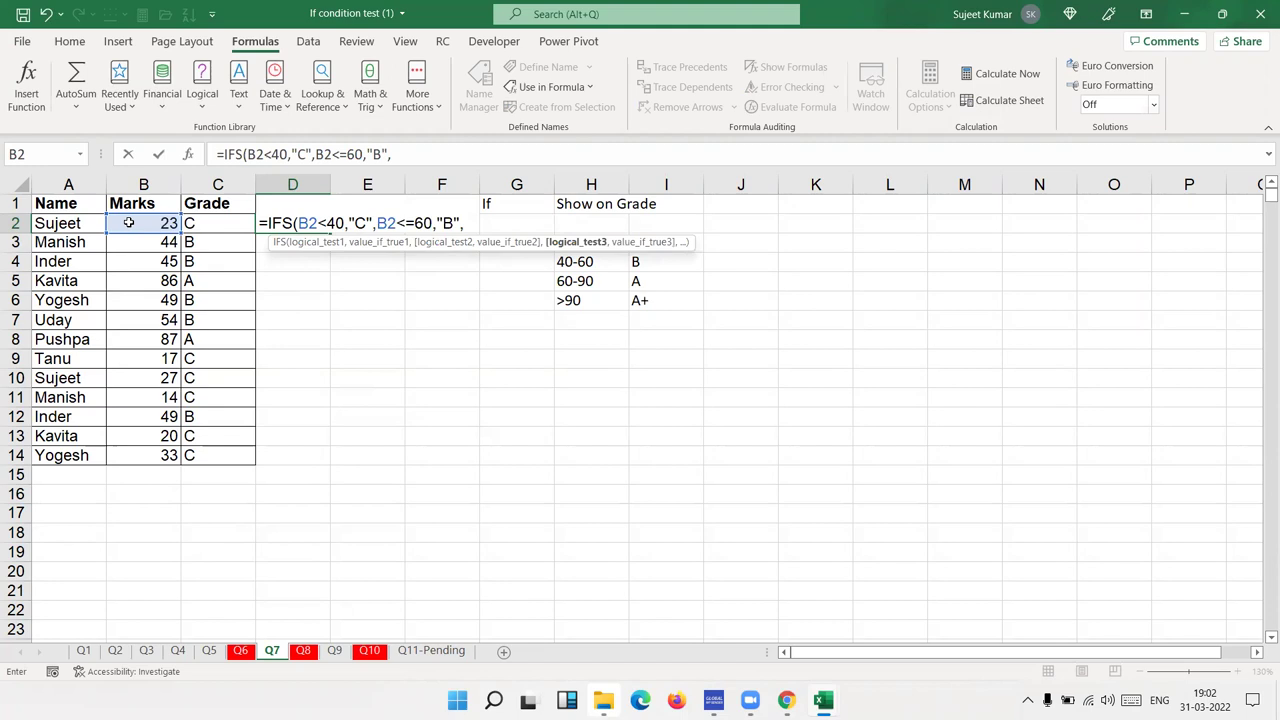
pyautogui.write('IF(`')
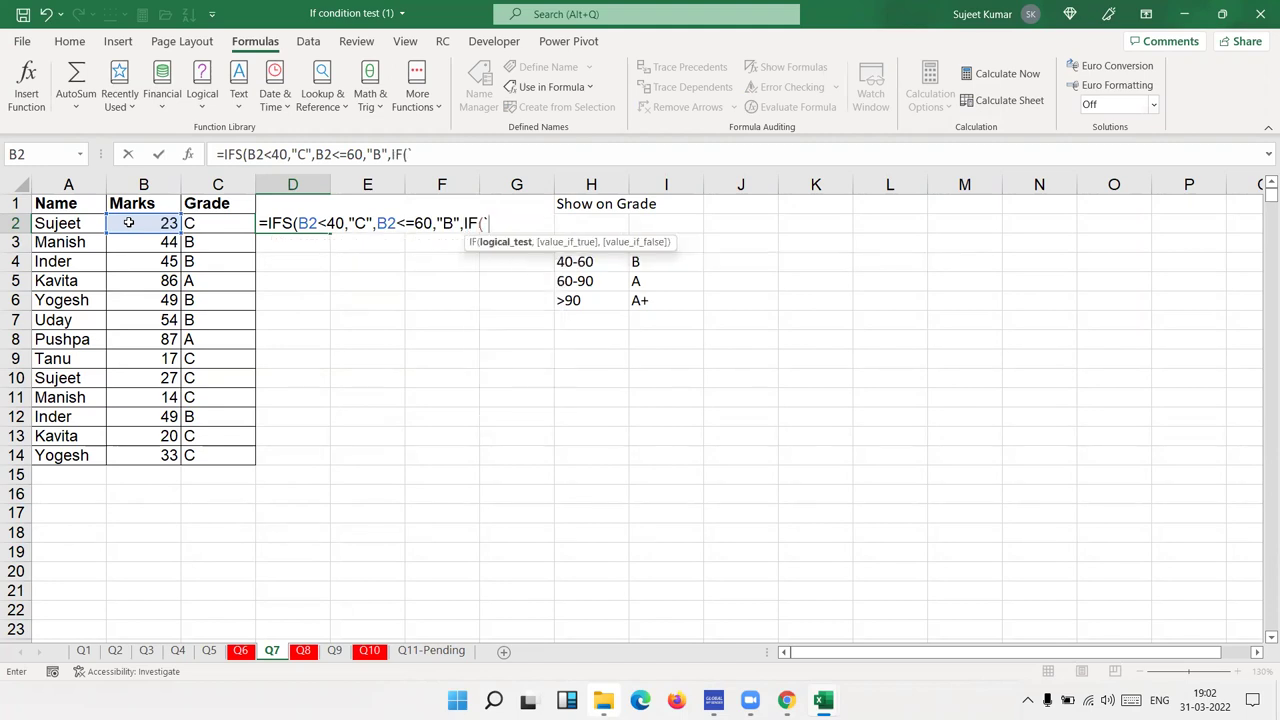
pyautogui.click(152, 223)
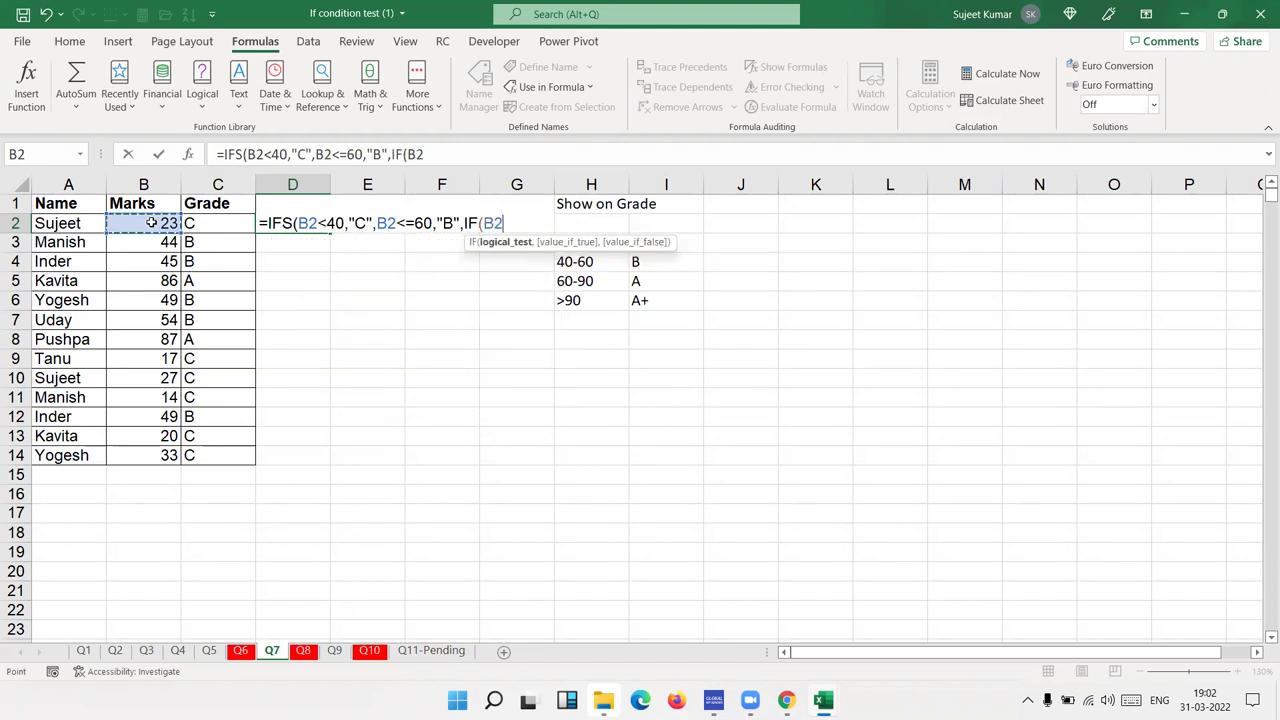
pyautogui.write('<=')
pyautogui.write('90,"A"')
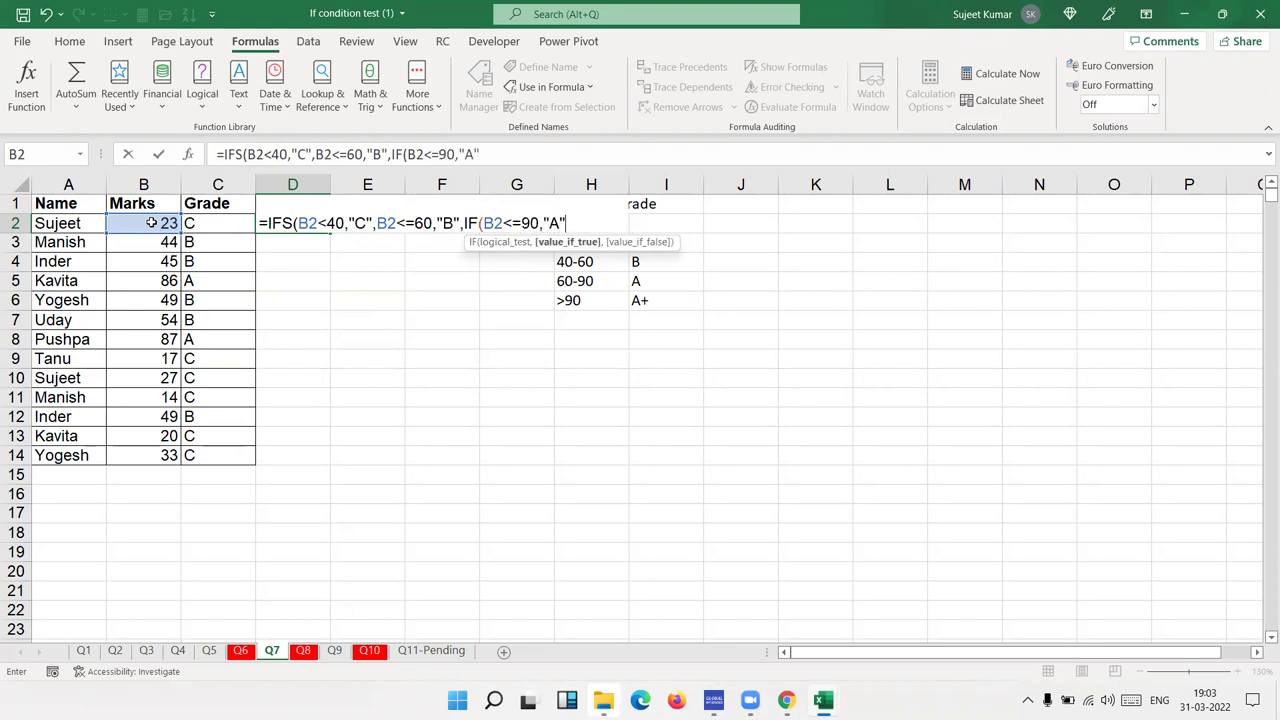
pyautogui.write(',')
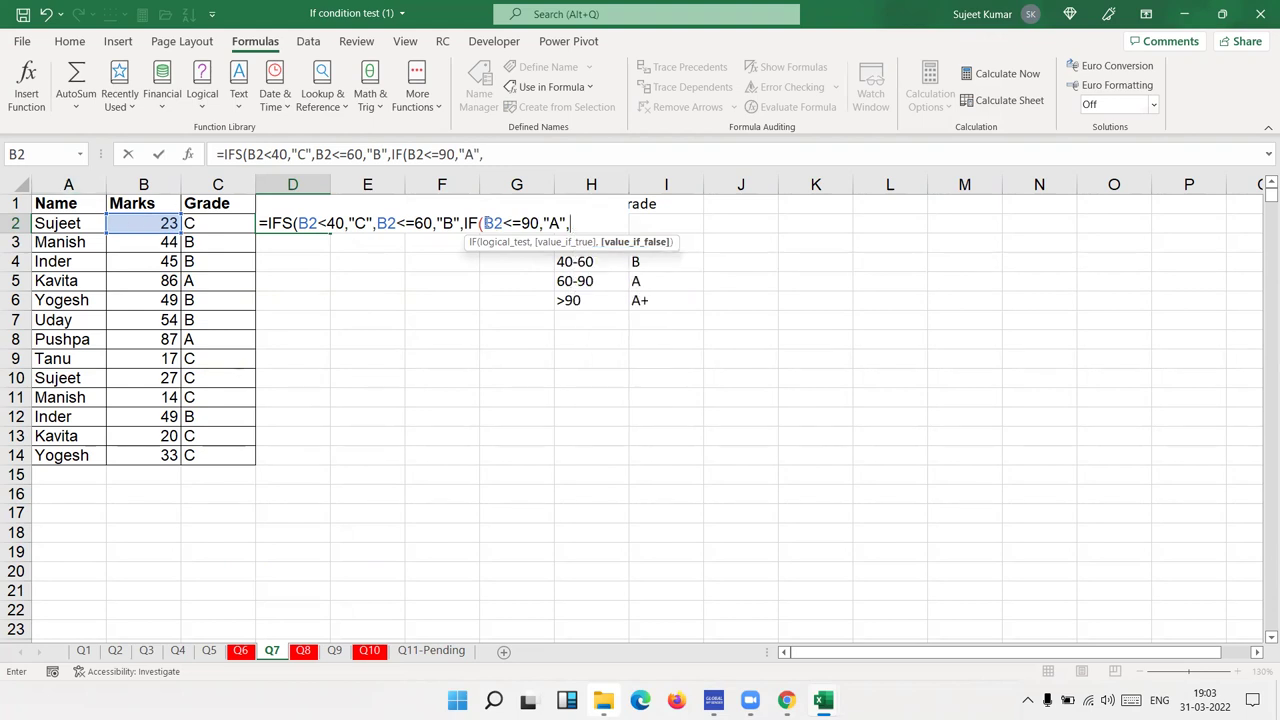
# Step: Remove the stray IF( and finish the formula with B2>90 returning "A+"
pyautogui.click(486, 222)
pyautogui.press('BackSpace')
pyautogui.press('BackSpace')
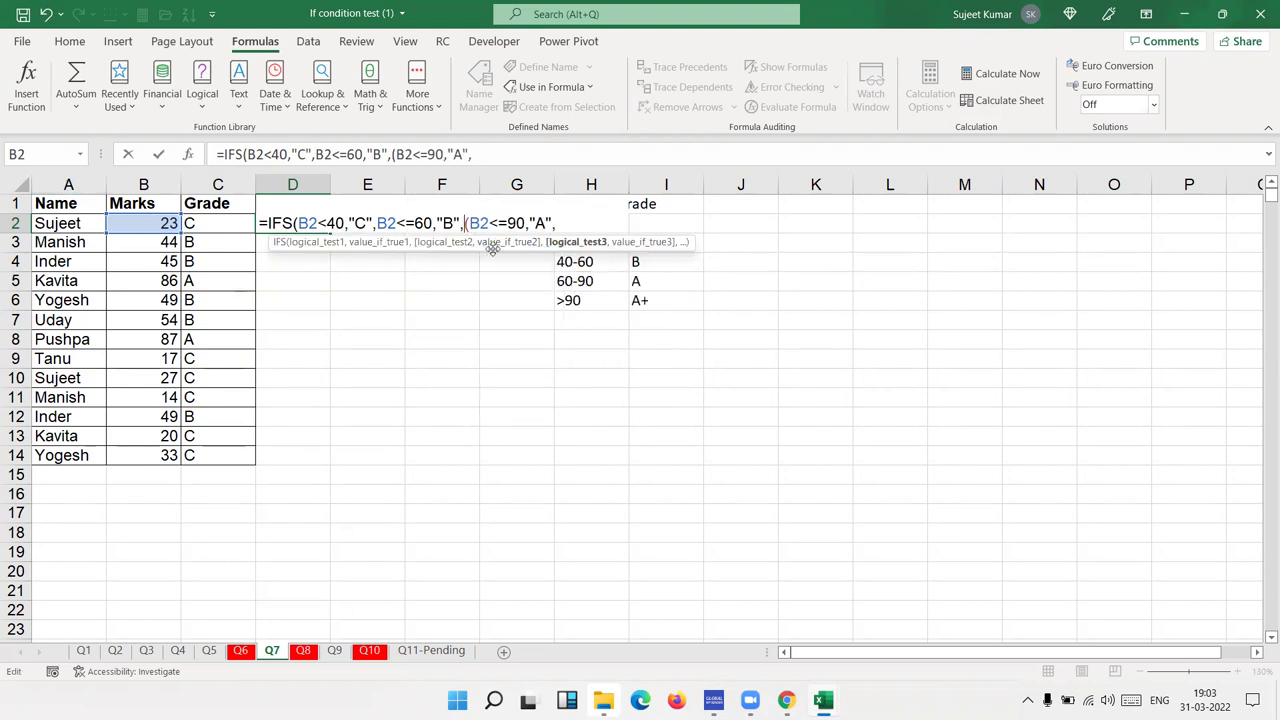
pyautogui.press('BackSpace')
pyautogui.press('End')
pyautogui.click(168, 222)
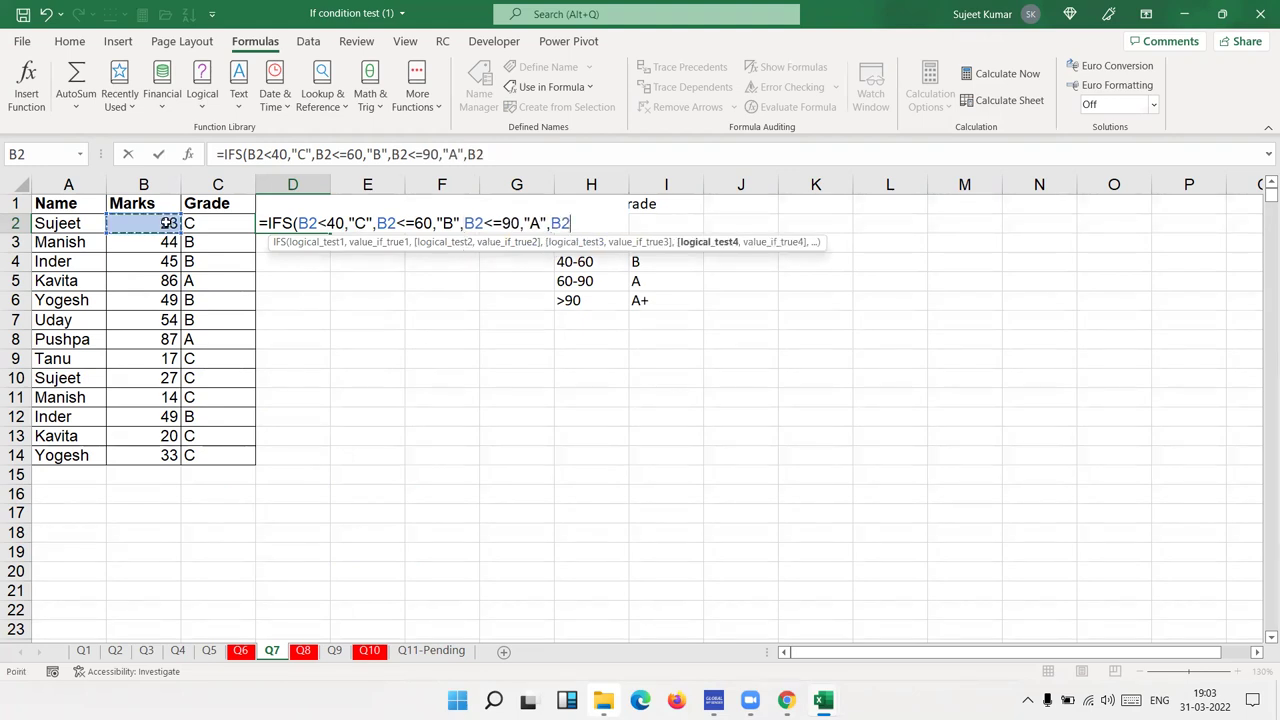
pyautogui.write('>90')
pyautogui.write(',"A+"')
pyautogui.press('Return')
pyautogui.press('Up')
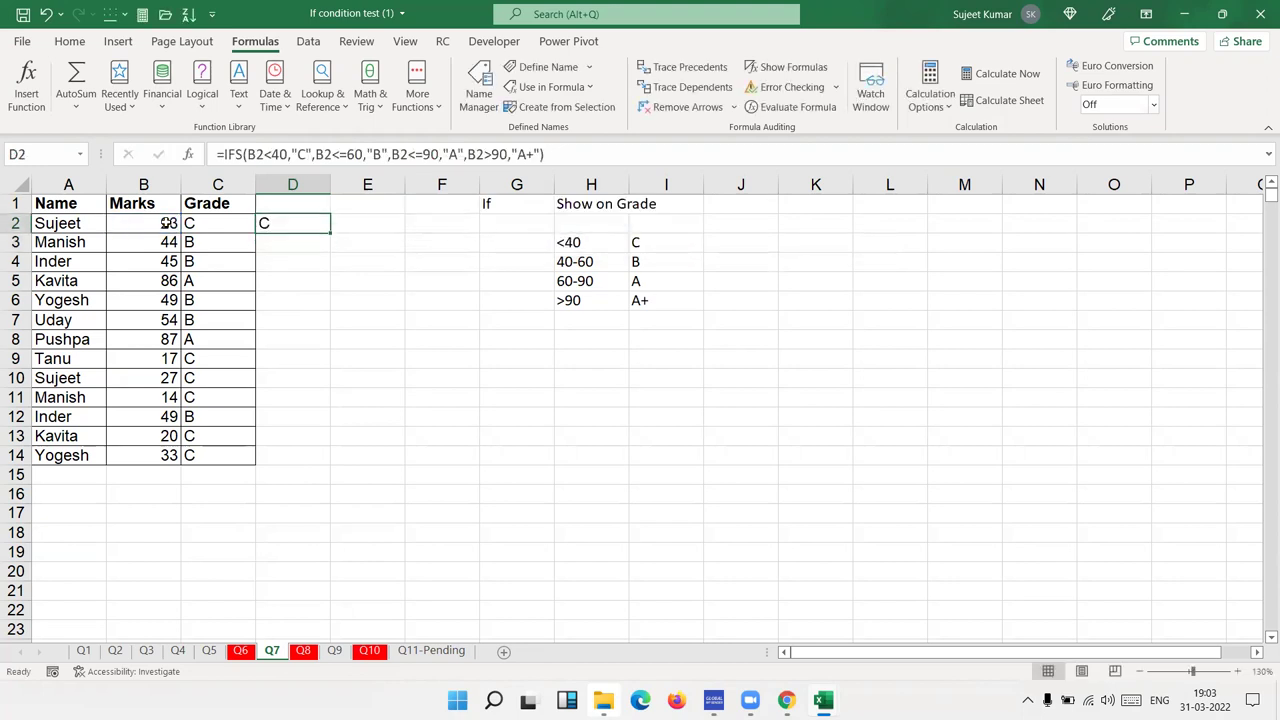
# Step: Show C2's nested IF formula as text in E9 with =FORMULATEXT(C2)
pyautogui.click(357, 217)
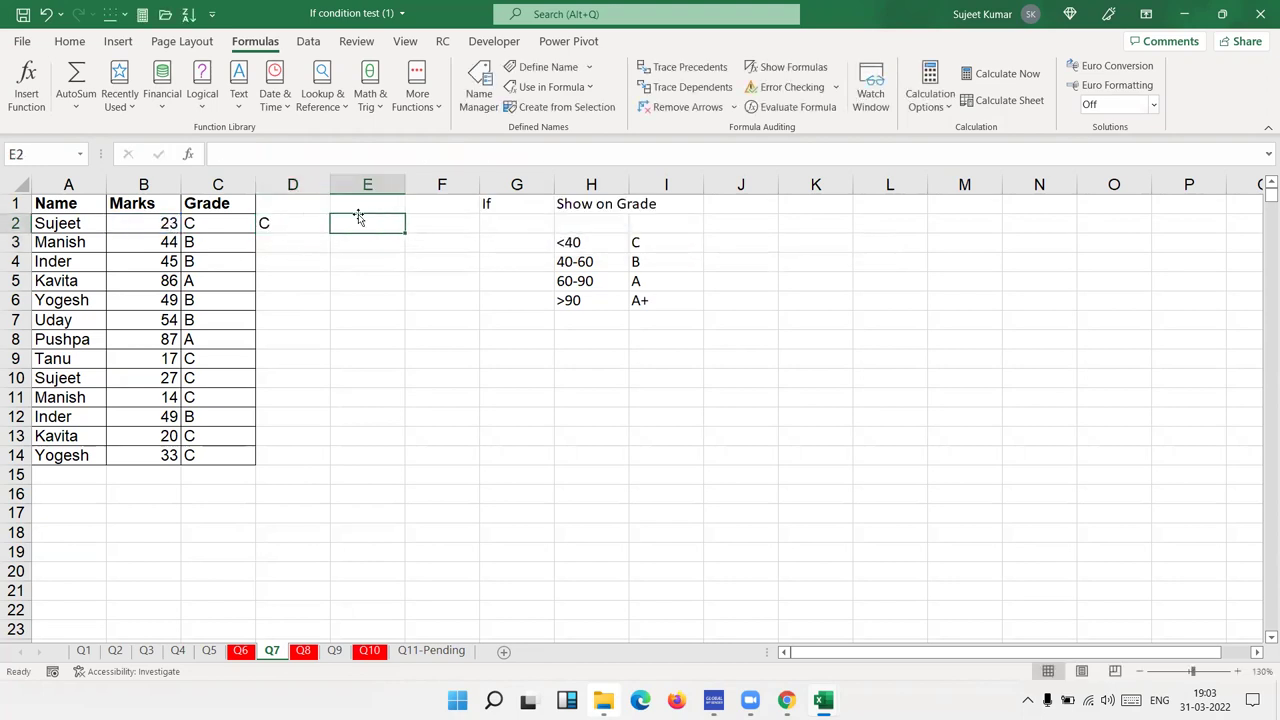
pyautogui.click(365, 356)
pyautogui.write('=form')
pyautogui.press('Tab')
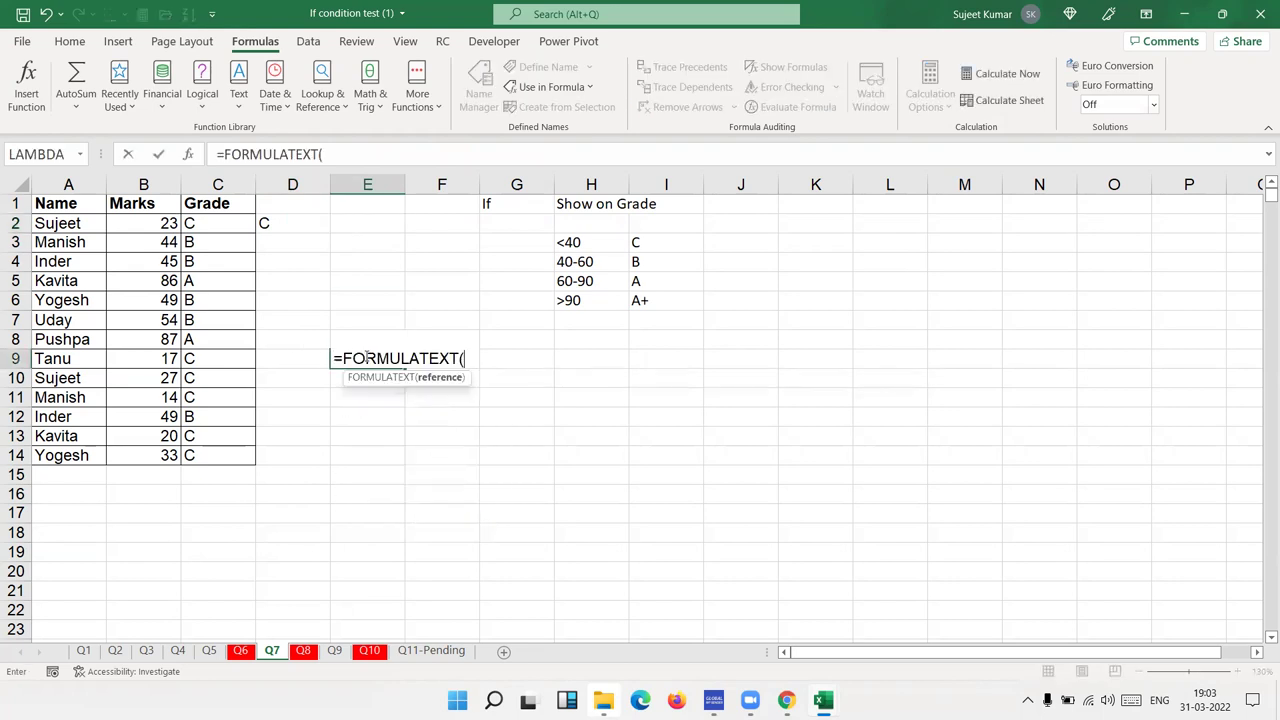
pyautogui.click(189, 223)
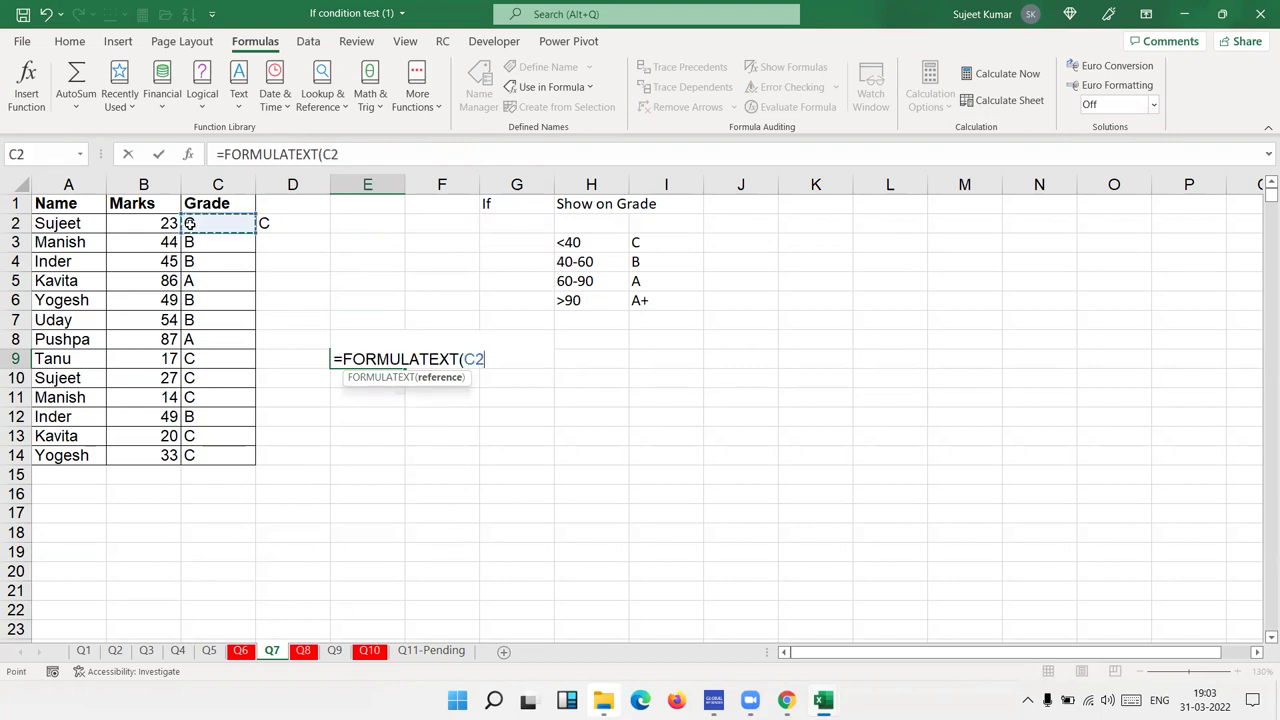
pyautogui.press('Return')
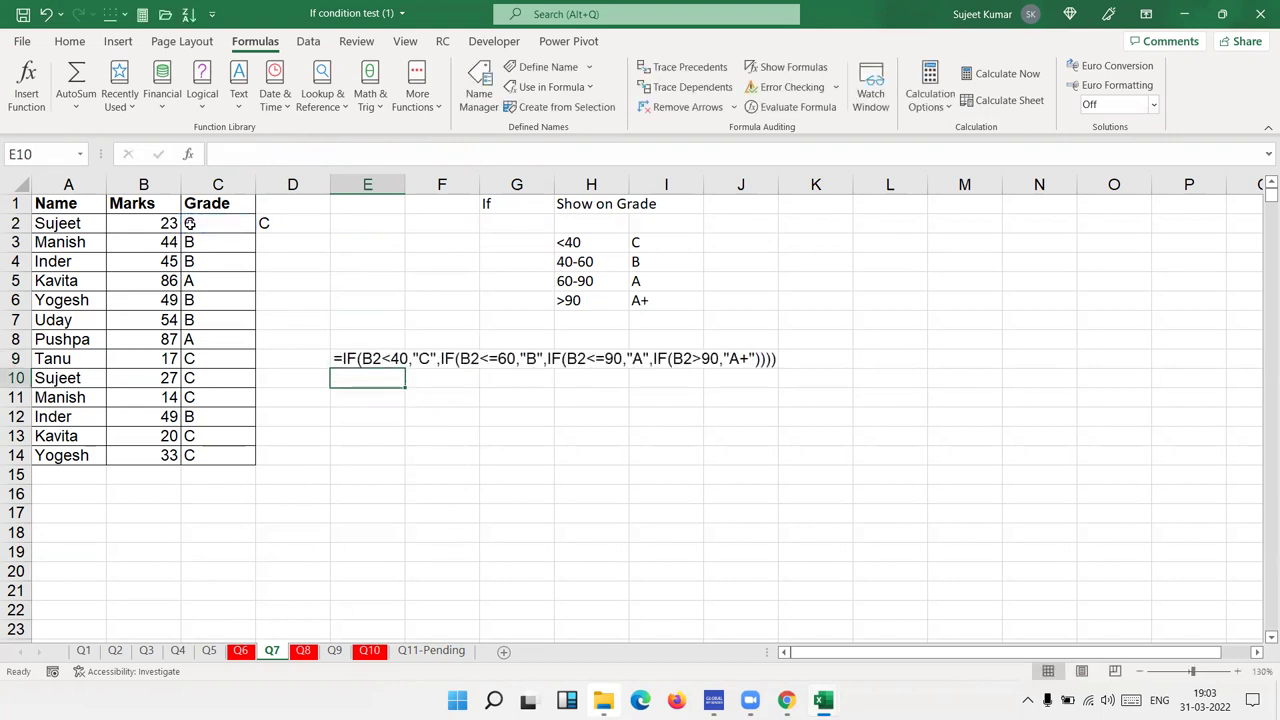
# Step: Show D2's IFS formula as text in E10 with =FORMULATEXT(D2)
pyautogui.write('=for')
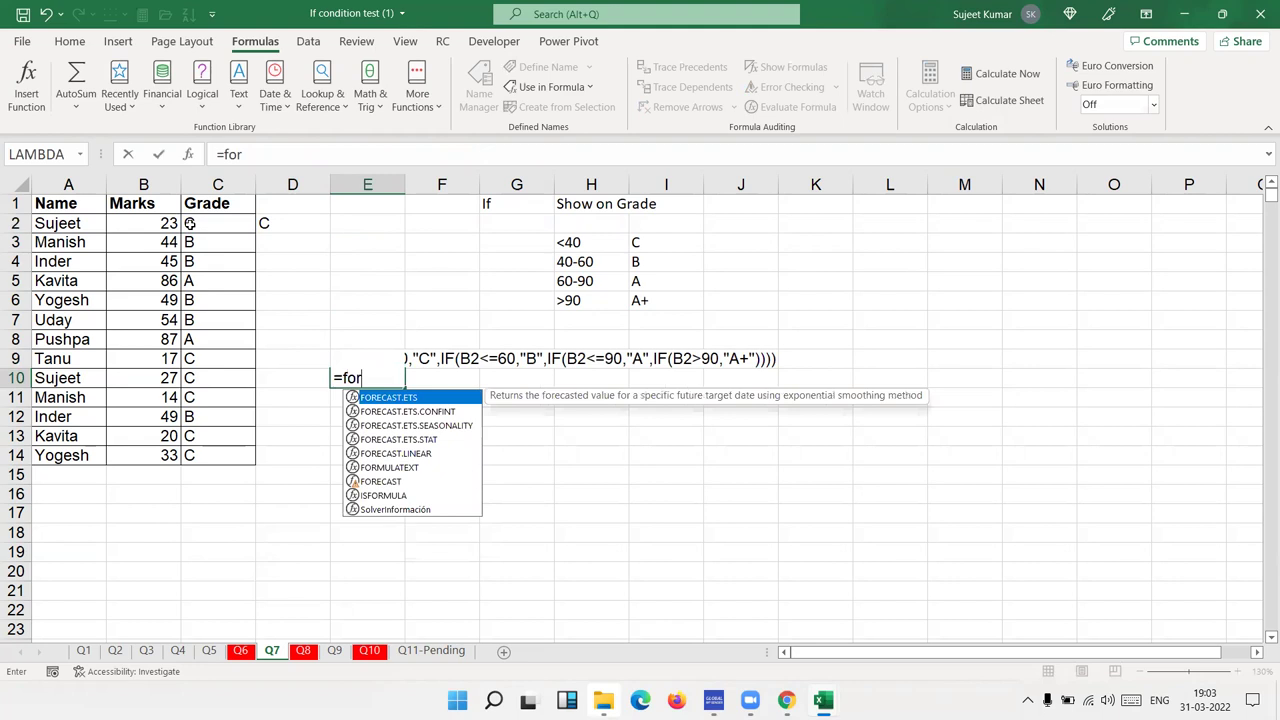
pyautogui.write('m')
pyautogui.press('Tab')
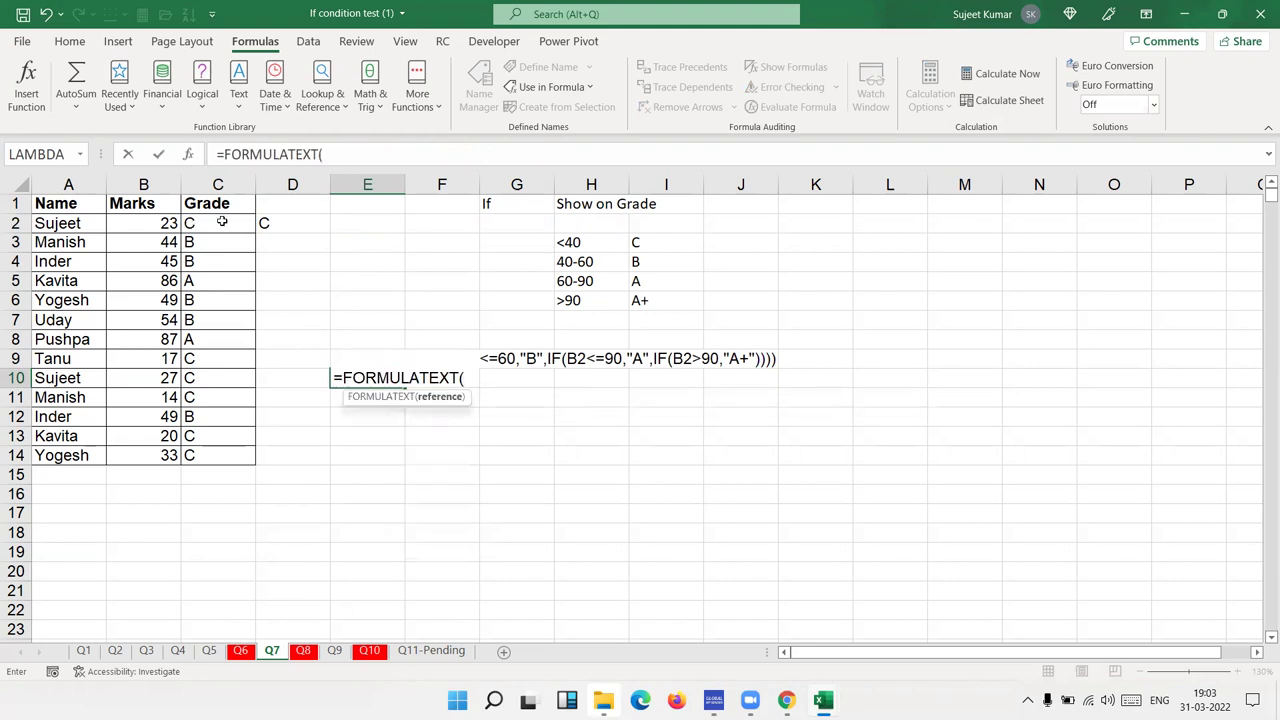
pyautogui.click(263, 223)
pyautogui.press('Return')
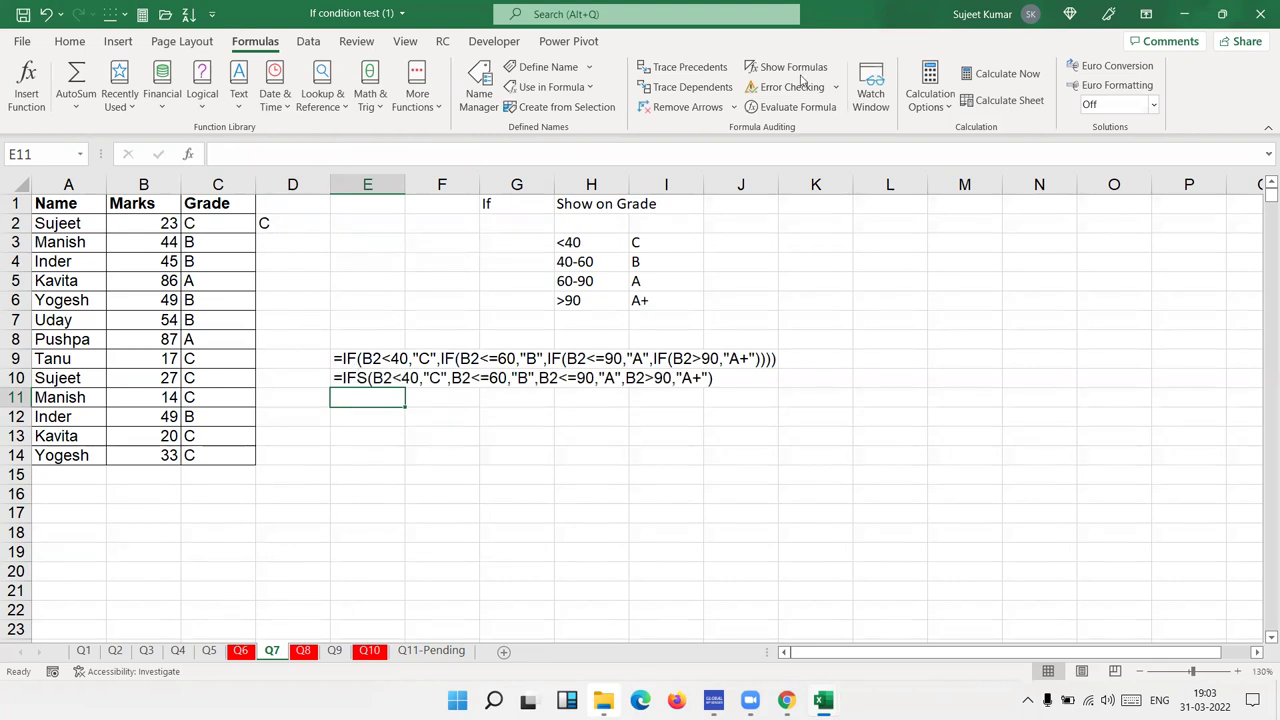
# Step: Underline the conditions in the IF text in row 9 and IFS text in row 10 with blue ink
pyautogui.moveTo(360, 348); pyautogui.dragTo(703, 347)
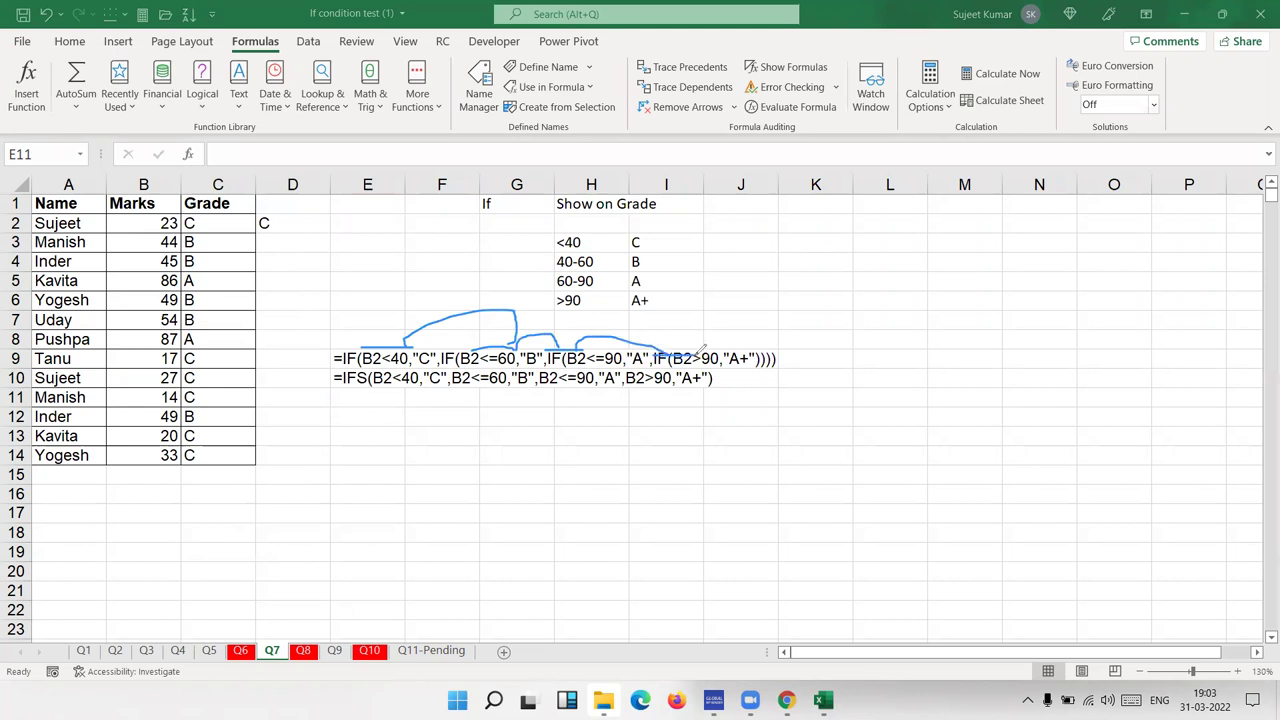
pyautogui.moveTo(378, 386); pyautogui.dragTo(699, 392)
pyautogui.click(637, 392)
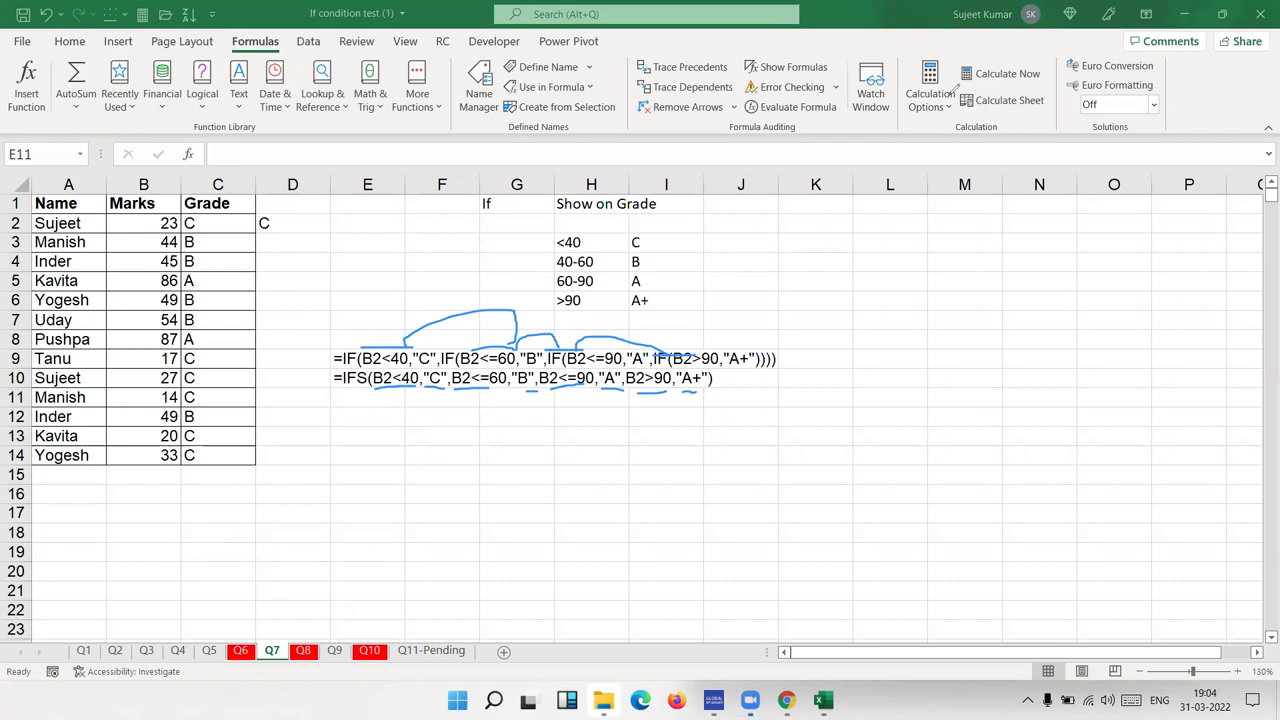
# Step: Enter =K2/0 in L2 to produce a #DIV/0! error
pyautogui.click(264, 246)
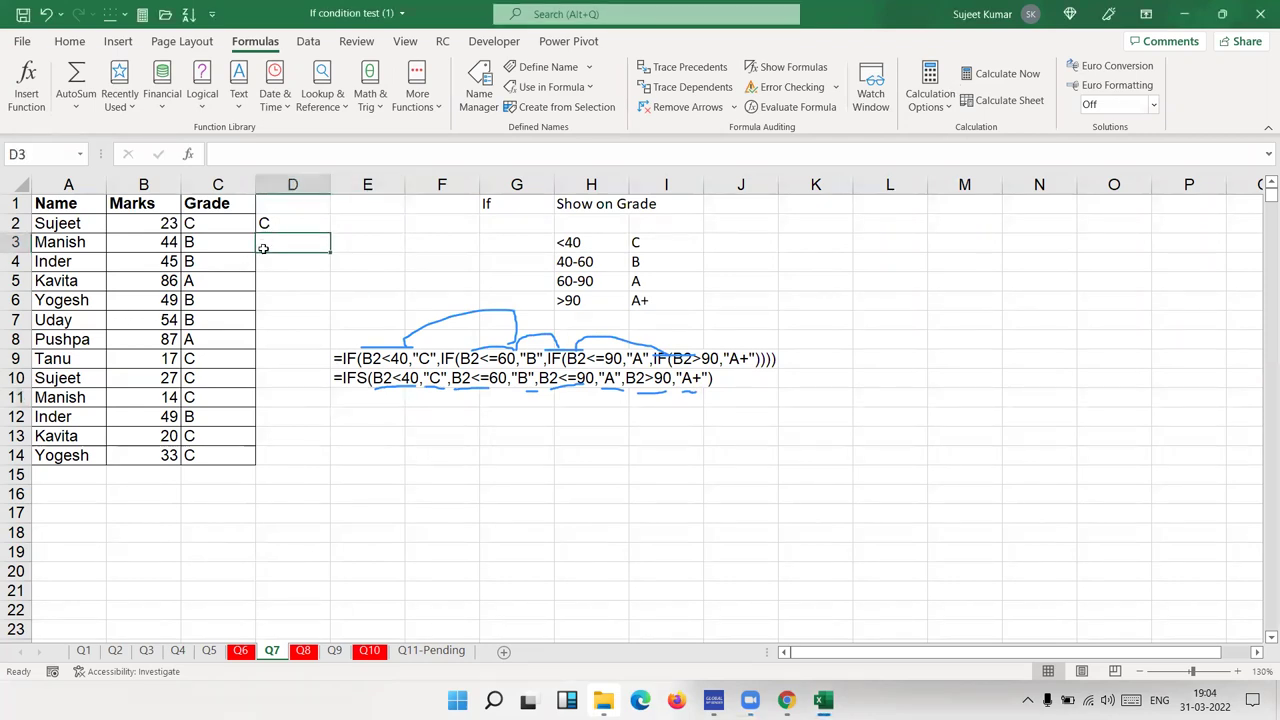
pyautogui.click(202, 95)
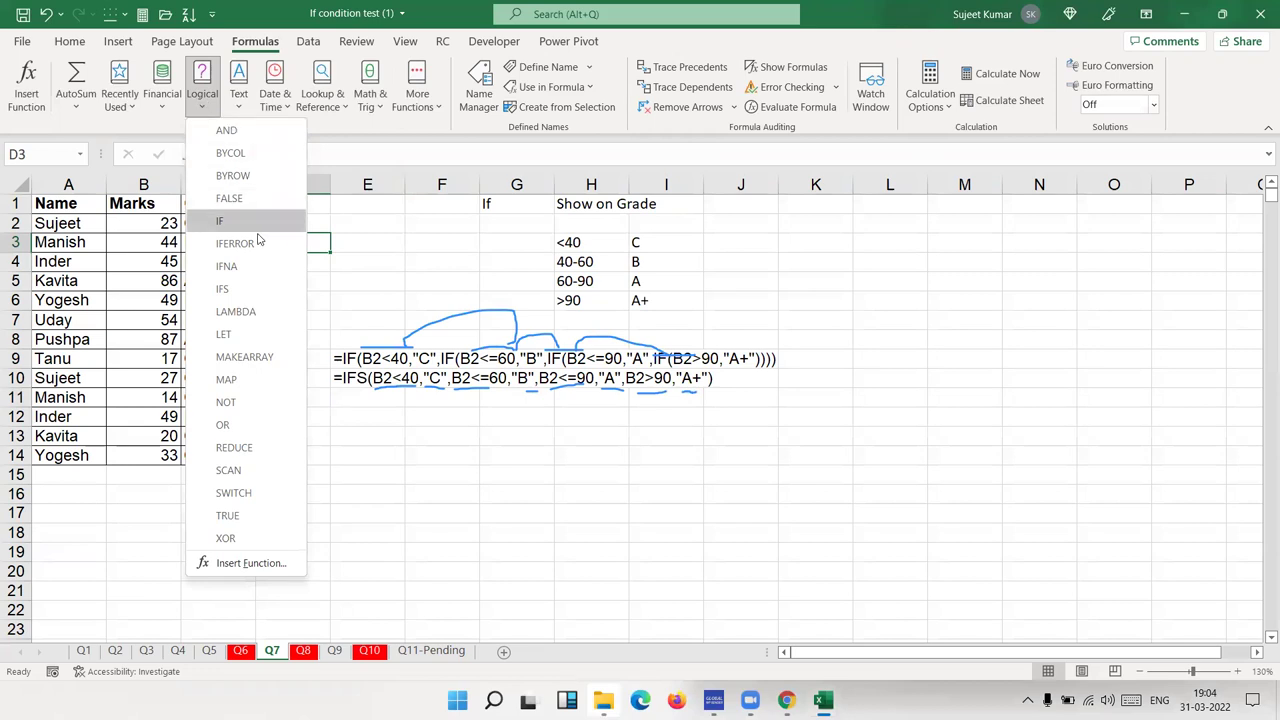
pyautogui.click(903, 355)
pyautogui.click(860, 223)
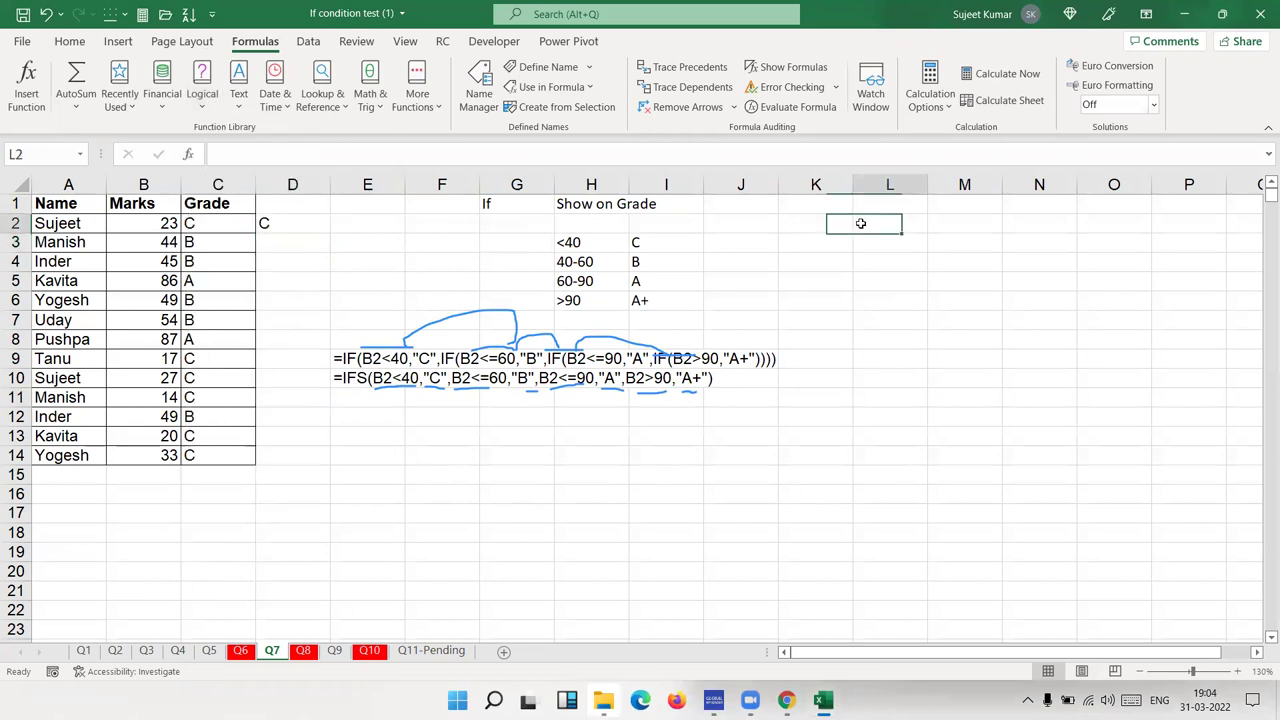
pyautogui.write('=')
pyautogui.press('Left')
pyautogui.write('/0')
pyautogui.press('Return')
pyautogui.click(866, 226)
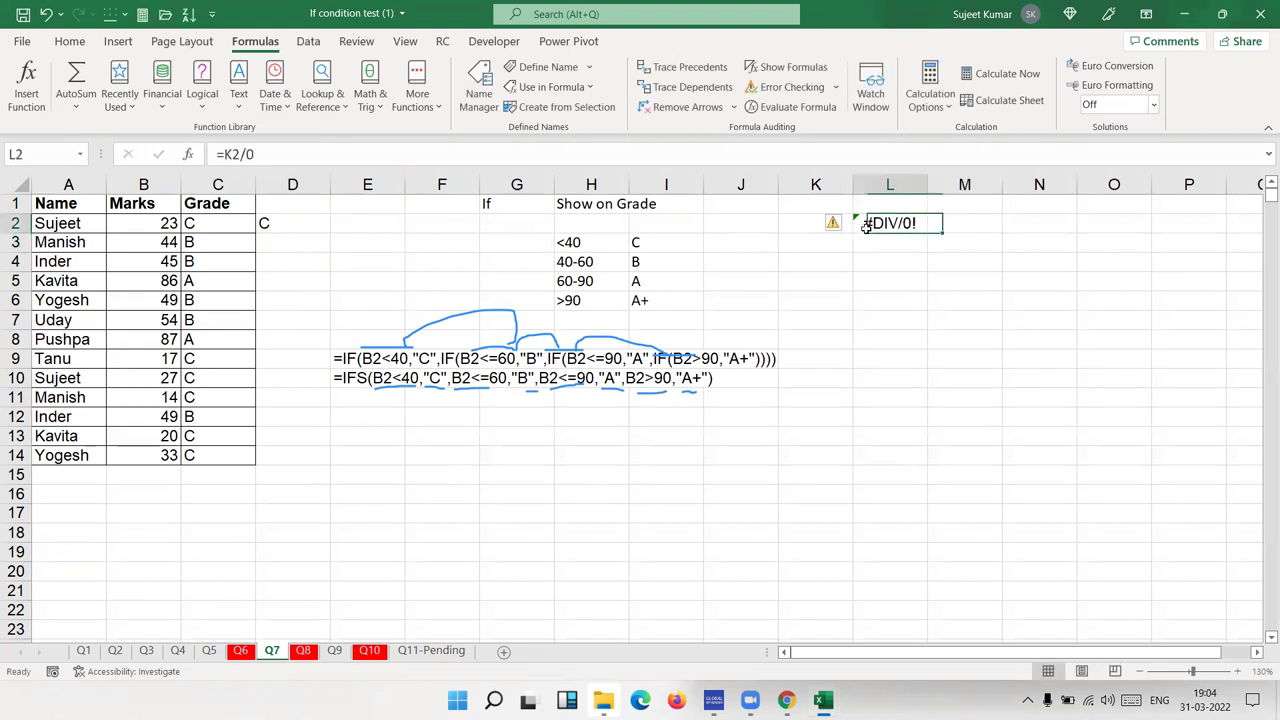
# Step: Enter =IFERROR(L2,0) in M2 so the error shows as 0
pyautogui.press('Right')
pyautogui.write('=if')
pyautogui.press('Down')
pyautogui.press('Tab')
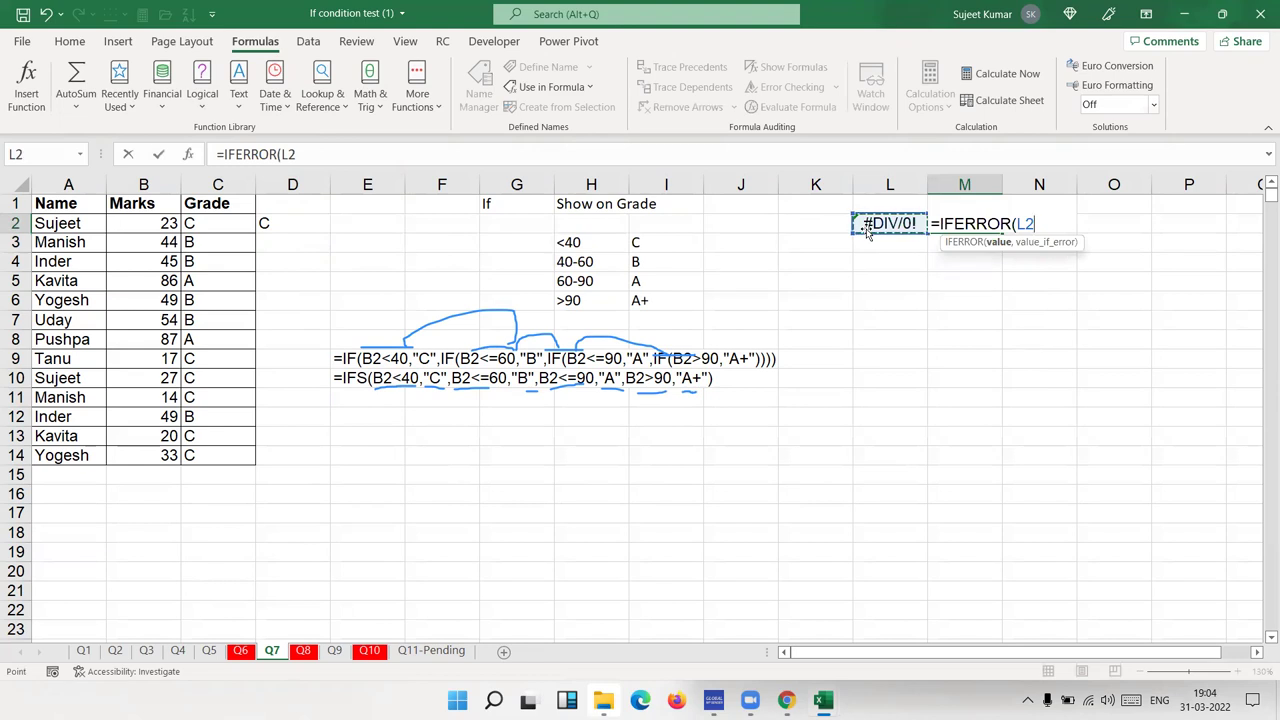
pyautogui.write(',0')
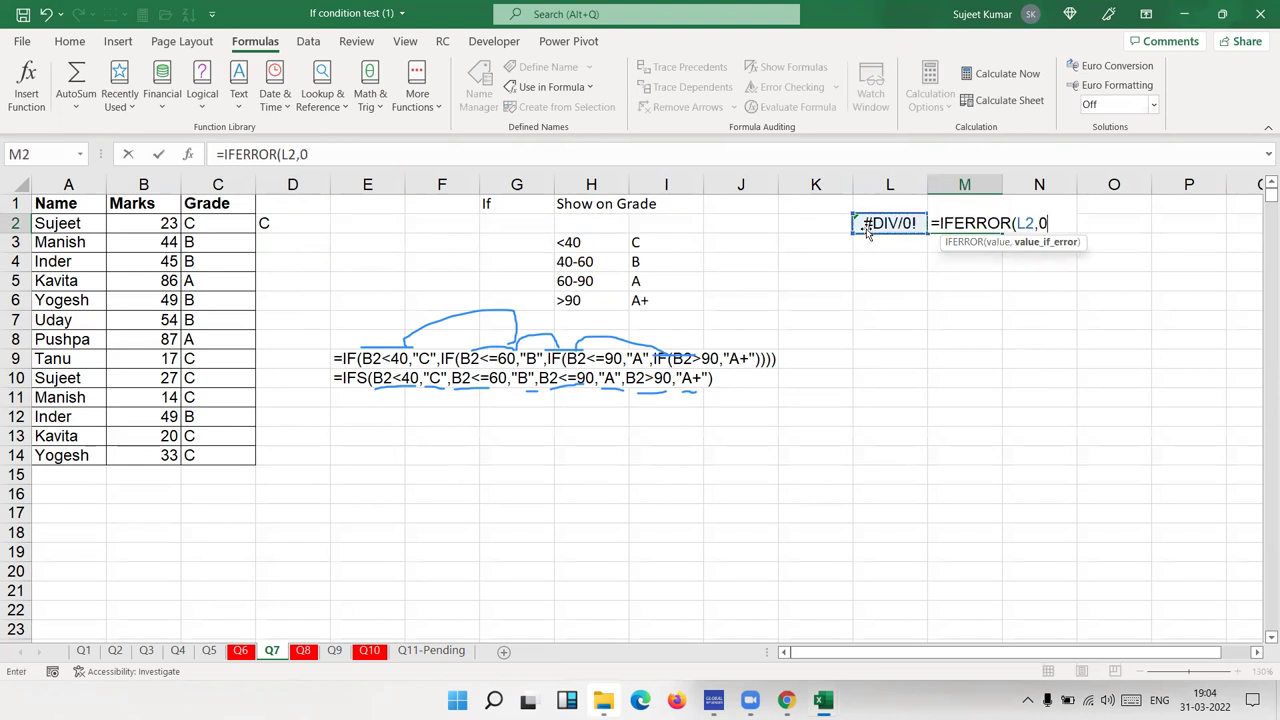
pyautogui.press('Return')
pyautogui.press('Up')
pyautogui.press('Down')
# Step: Enter =IFNA(L2,0) in M3, then clear L2's formula for replacement
pyautogui.write('=ifn')
pyautogui.press('Tab')
pyautogui.press('Left')
pyautogui.press('Up')
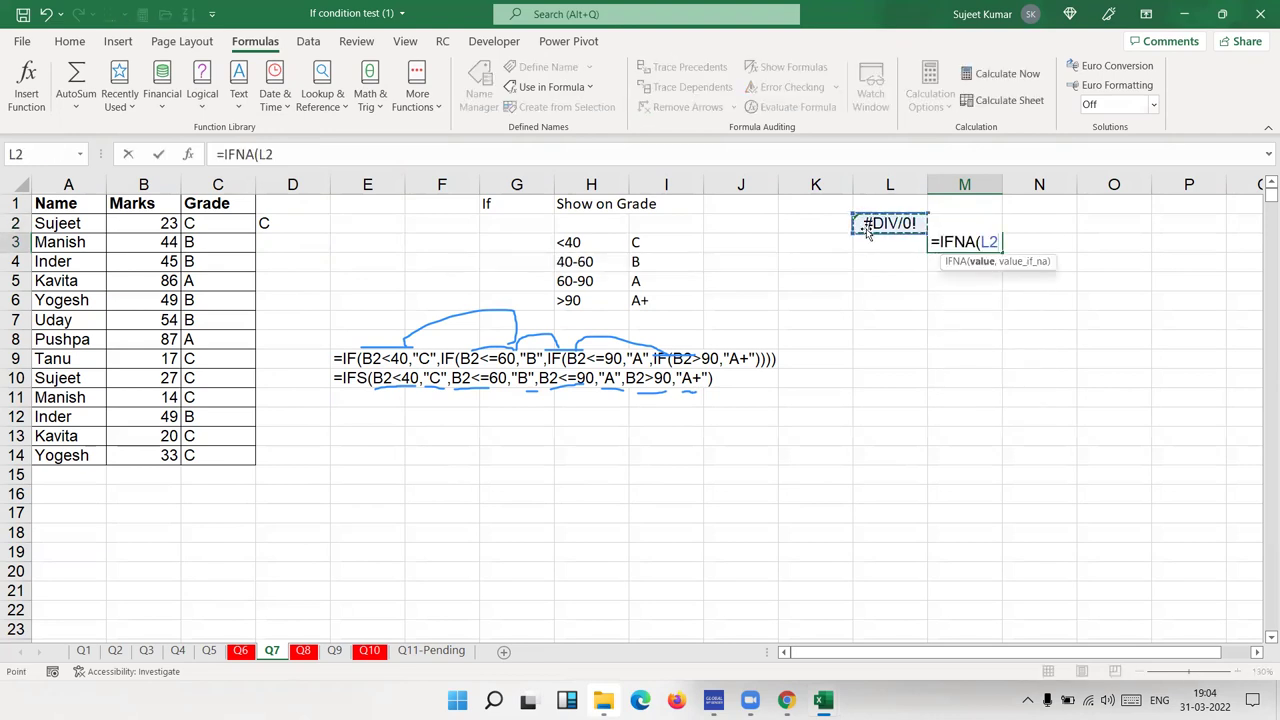
pyautogui.write(',0')
pyautogui.press('Return')
pyautogui.press('Up')
pyautogui.press('Left')
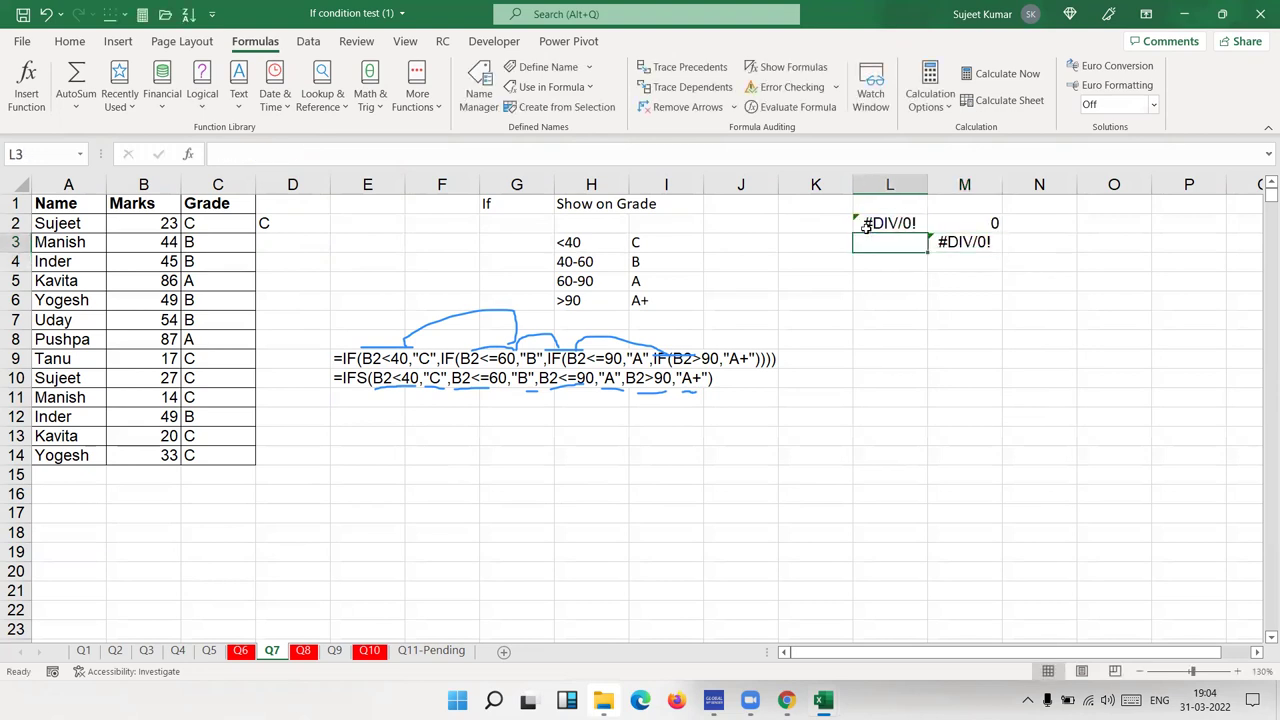
pyautogui.press('Up')
pyautogui.press('F2')
pyautogui.press('BackSpace')
pyautogui.press('BackSpace')
pyautogui.press('BackSpace')
# Step: Enter =NA() in L2 so it returns #N/A
pyautogui.write('=na(')
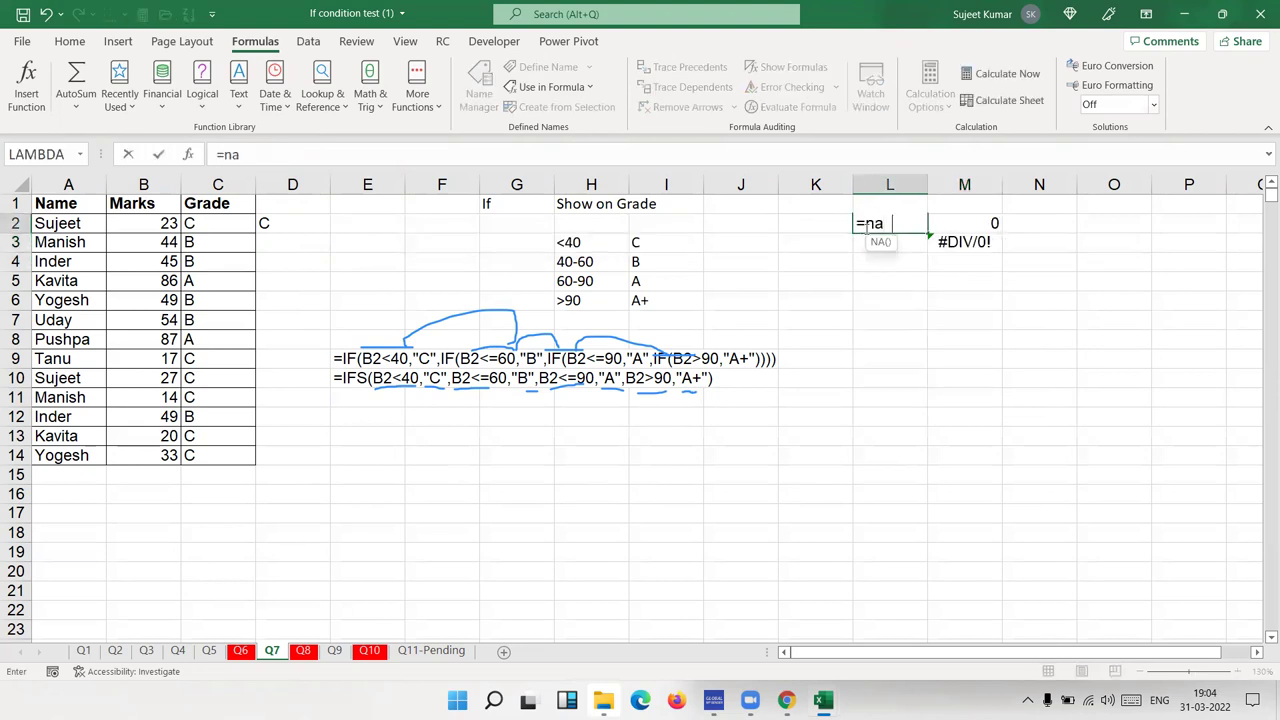
pyautogui.press('Return')
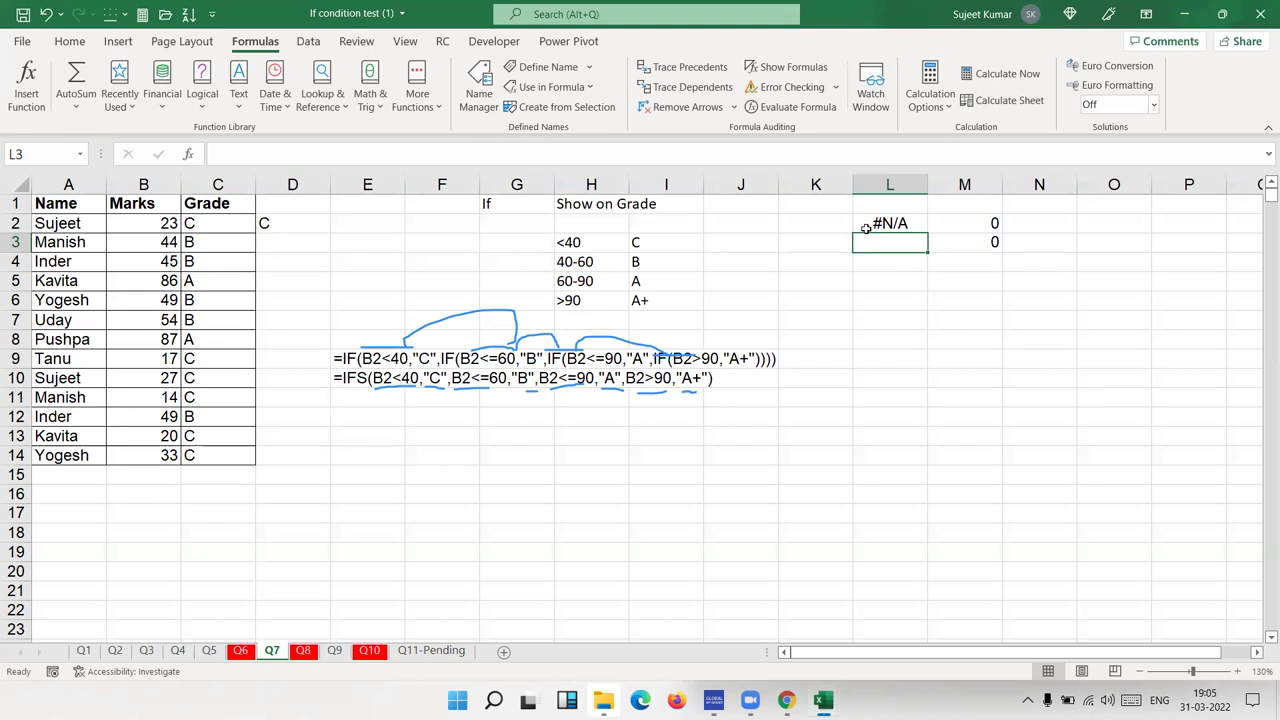
# Step: Check M3's =IFNA(L2,0) formula, then browse the Text and Logical function lists
pyautogui.click(994, 240)
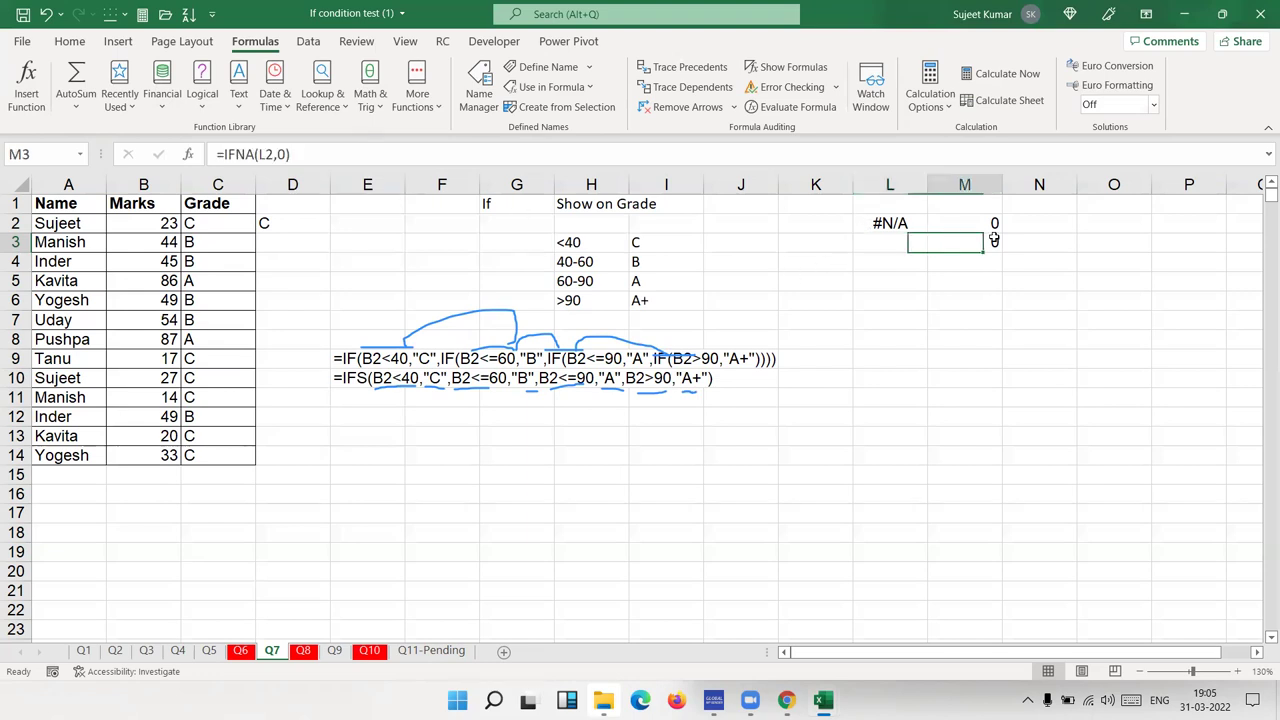
pyautogui.doubleClick(992, 241)
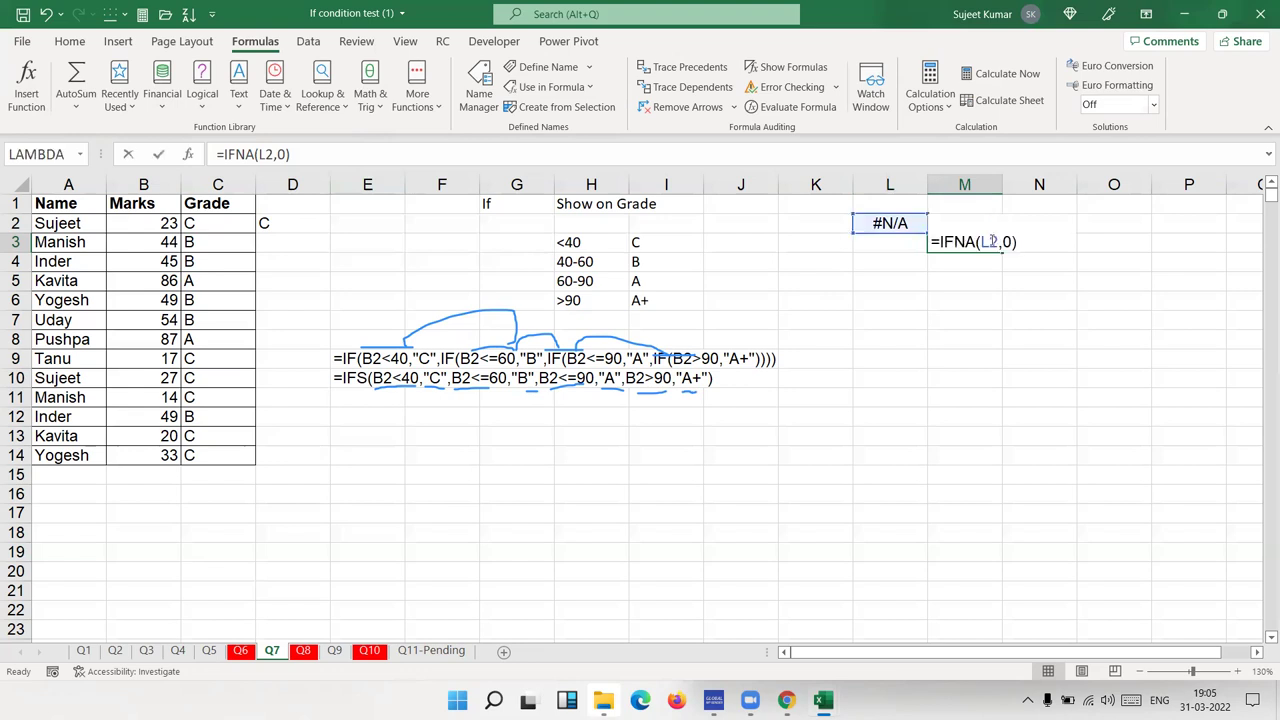
pyautogui.press('Escape')
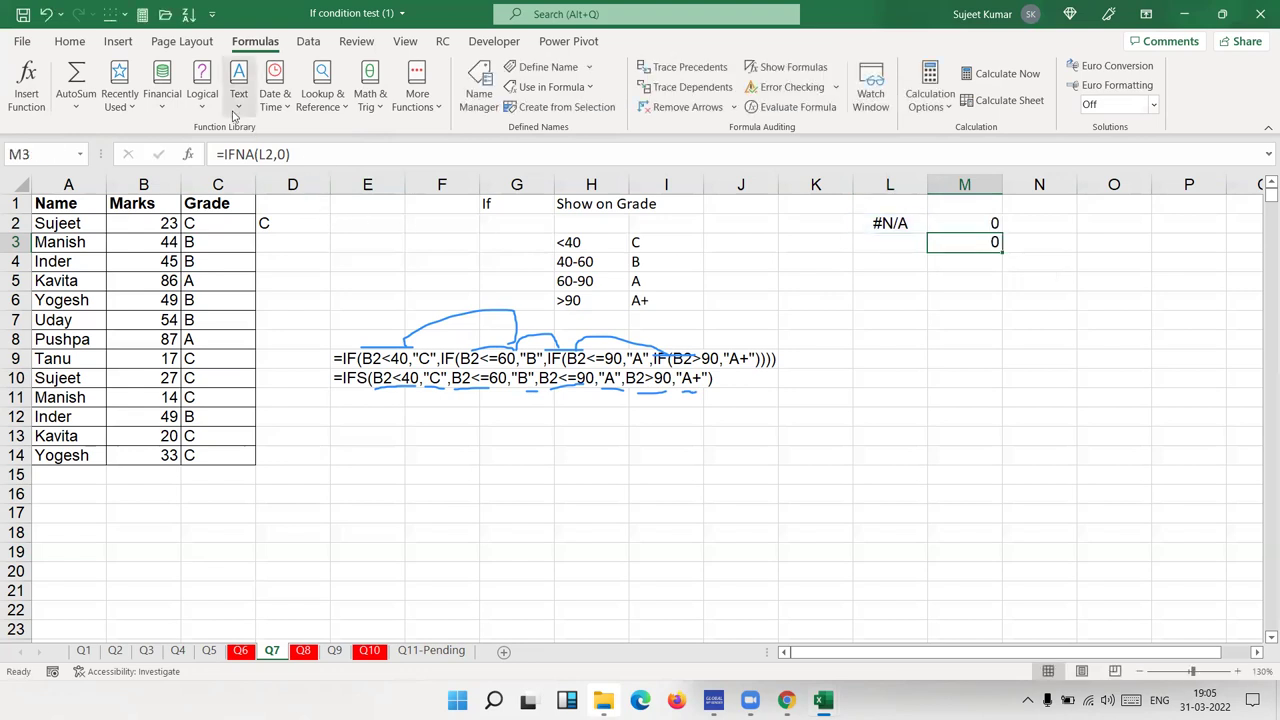
pyautogui.click(237, 100)
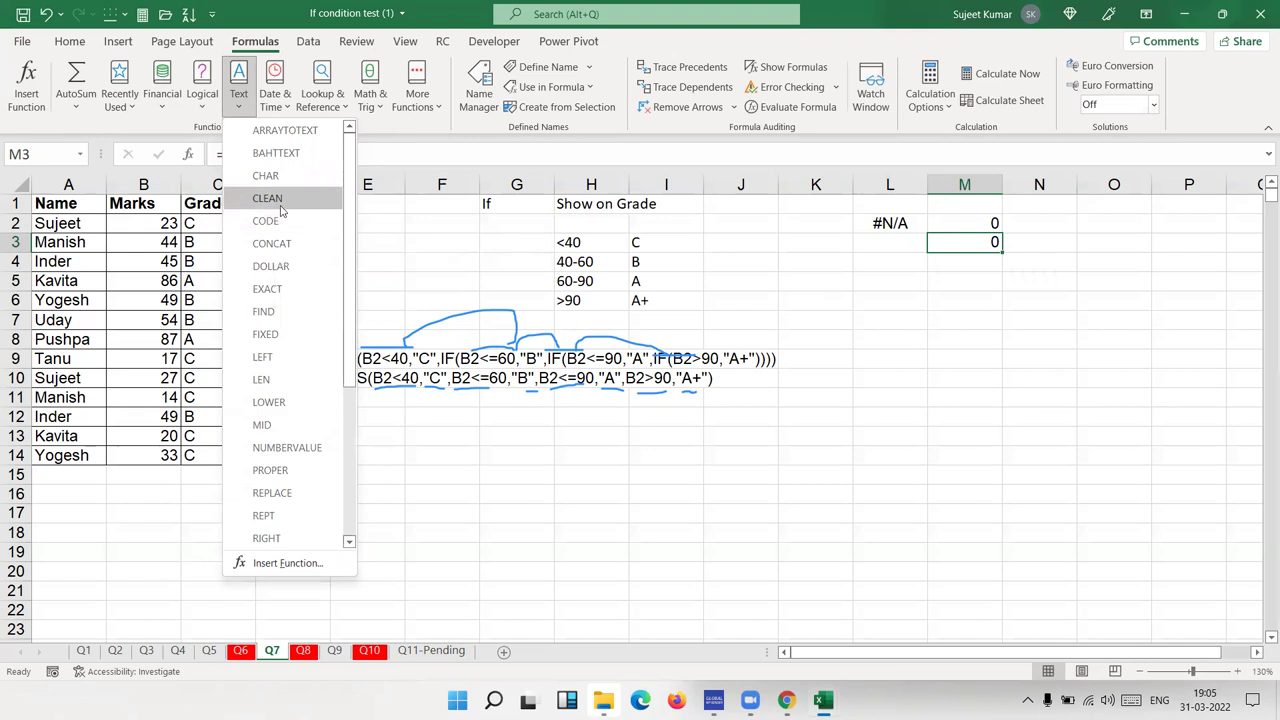
pyautogui.click(202, 105)
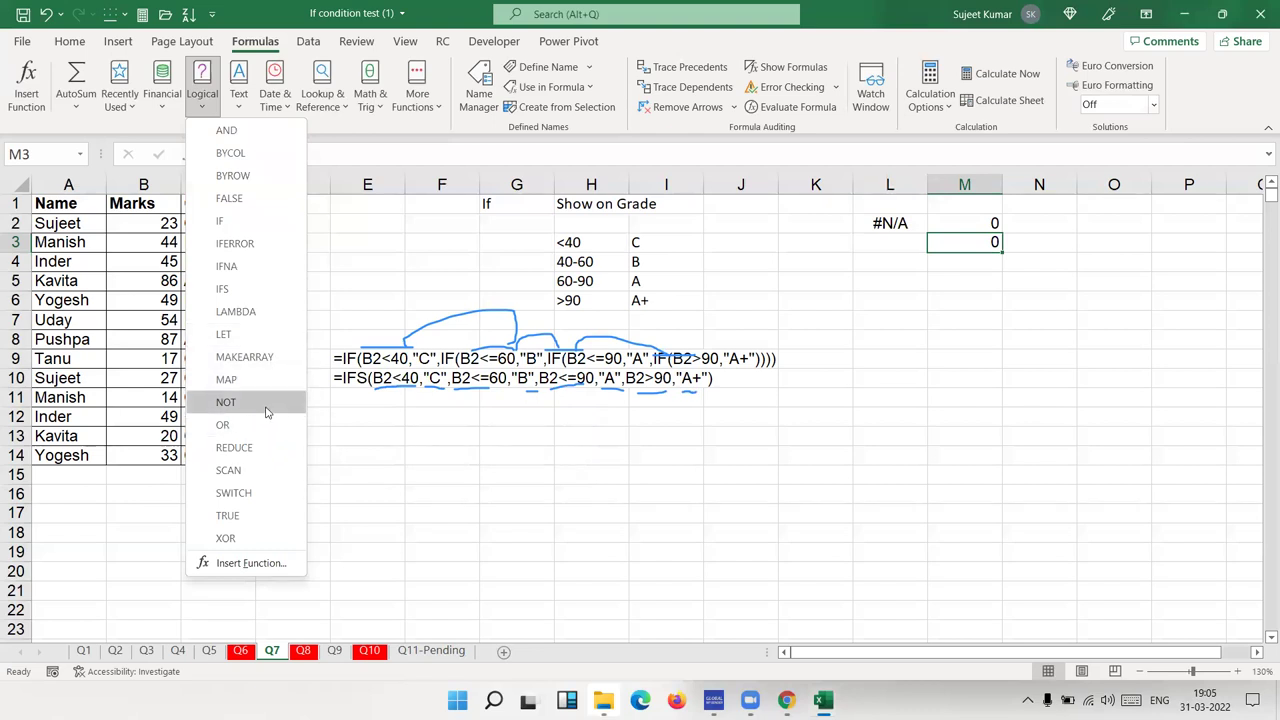
# Step: Enter TRUE in L5 and =NOT(L5) in M5, which returns FALSE
pyautogui.click(906, 283)
pyautogui.click(906, 282)
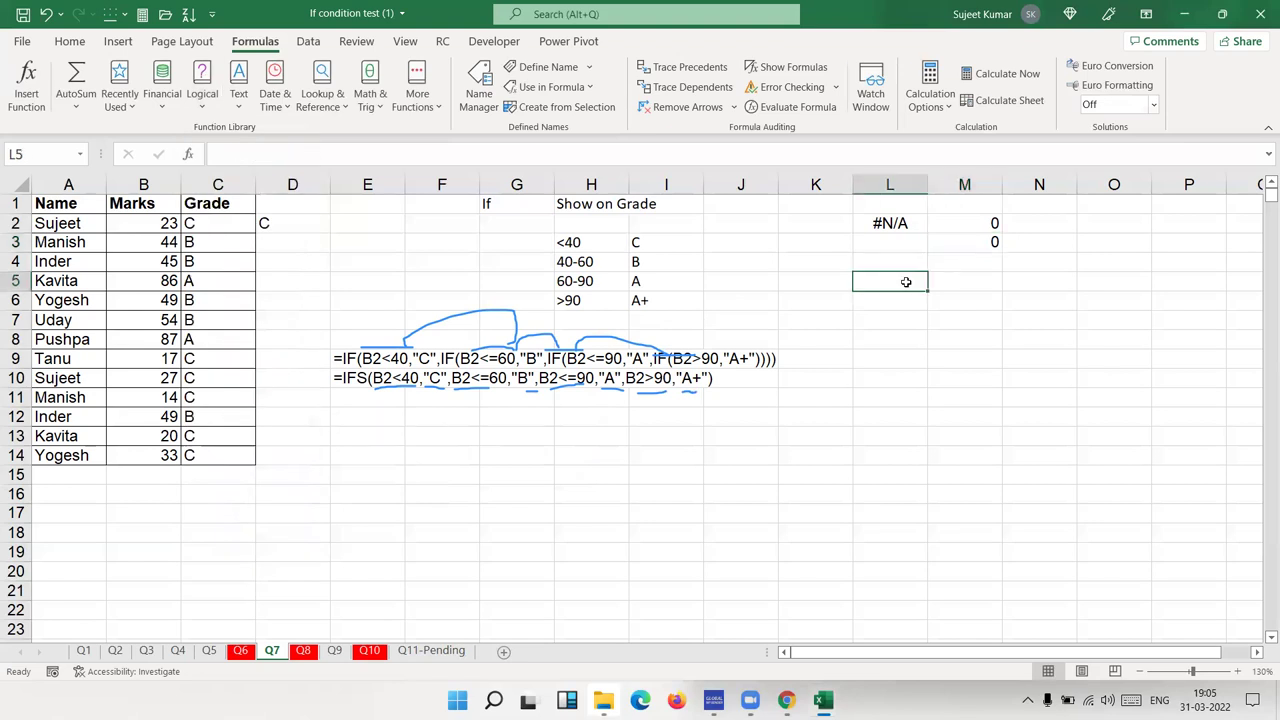
pyautogui.write('true')
pyautogui.press('Tab')
pyautogui.write('=no')
pyautogui.press('Tab')
pyautogui.click(906, 281)
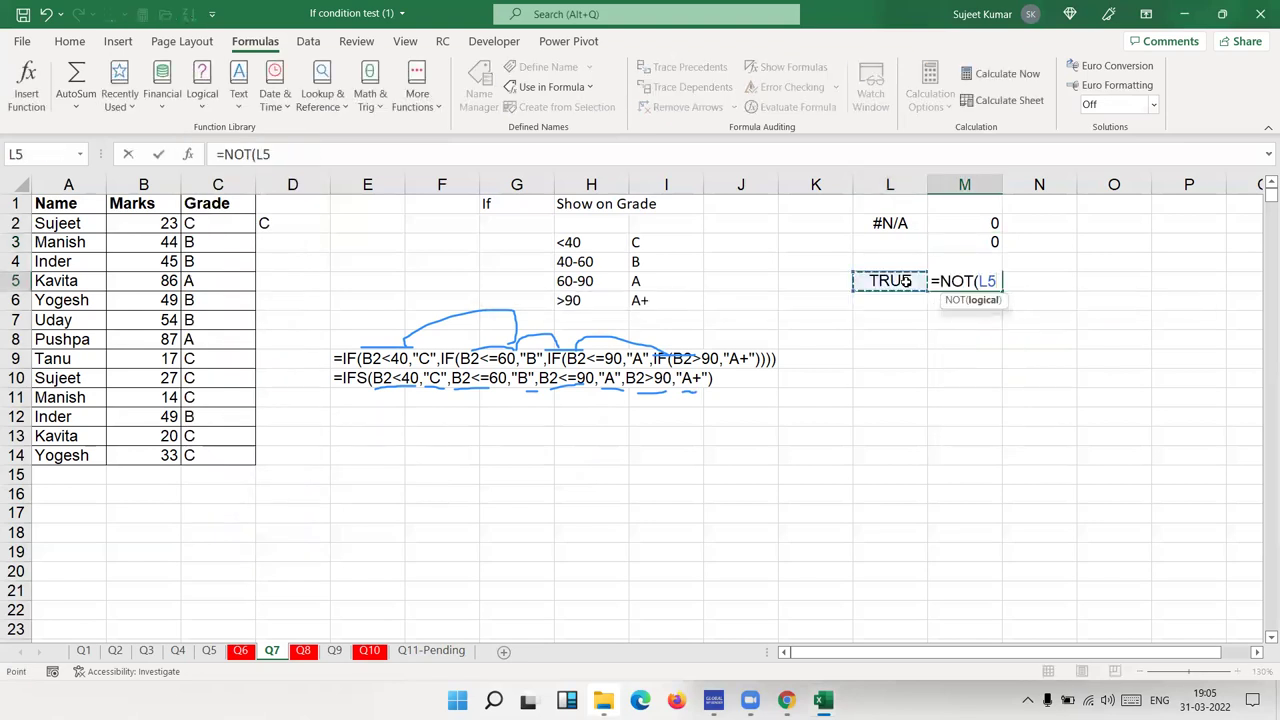
pyautogui.press('Return')
# Step: Browse the Financial and Logical function lists from M6, then close them
pyautogui.click(940, 298)
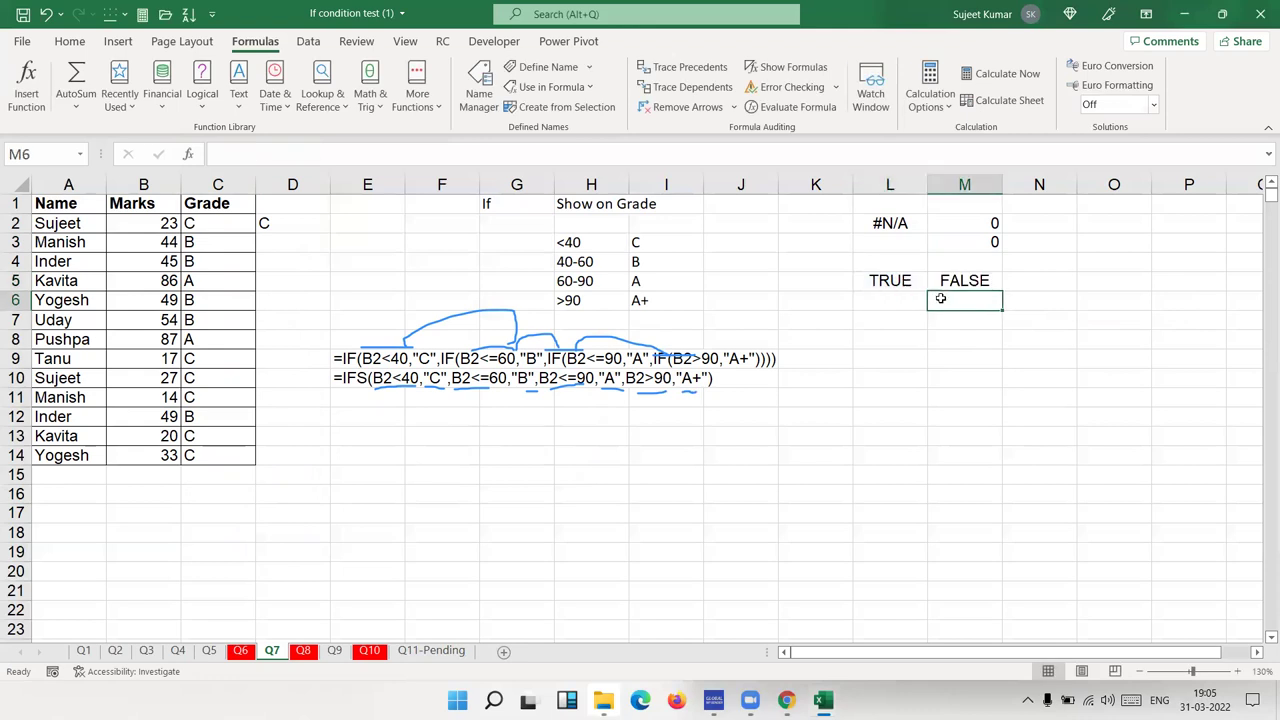
pyautogui.click(162, 95)
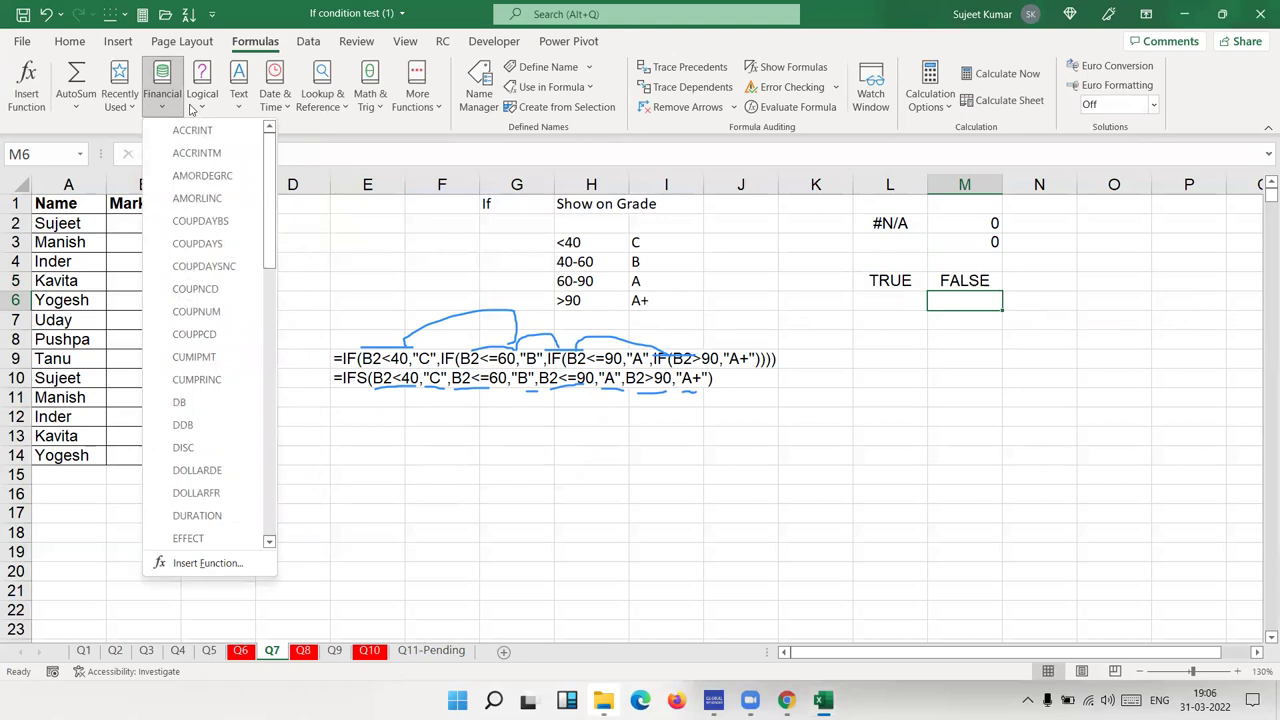
pyautogui.click(195, 108)
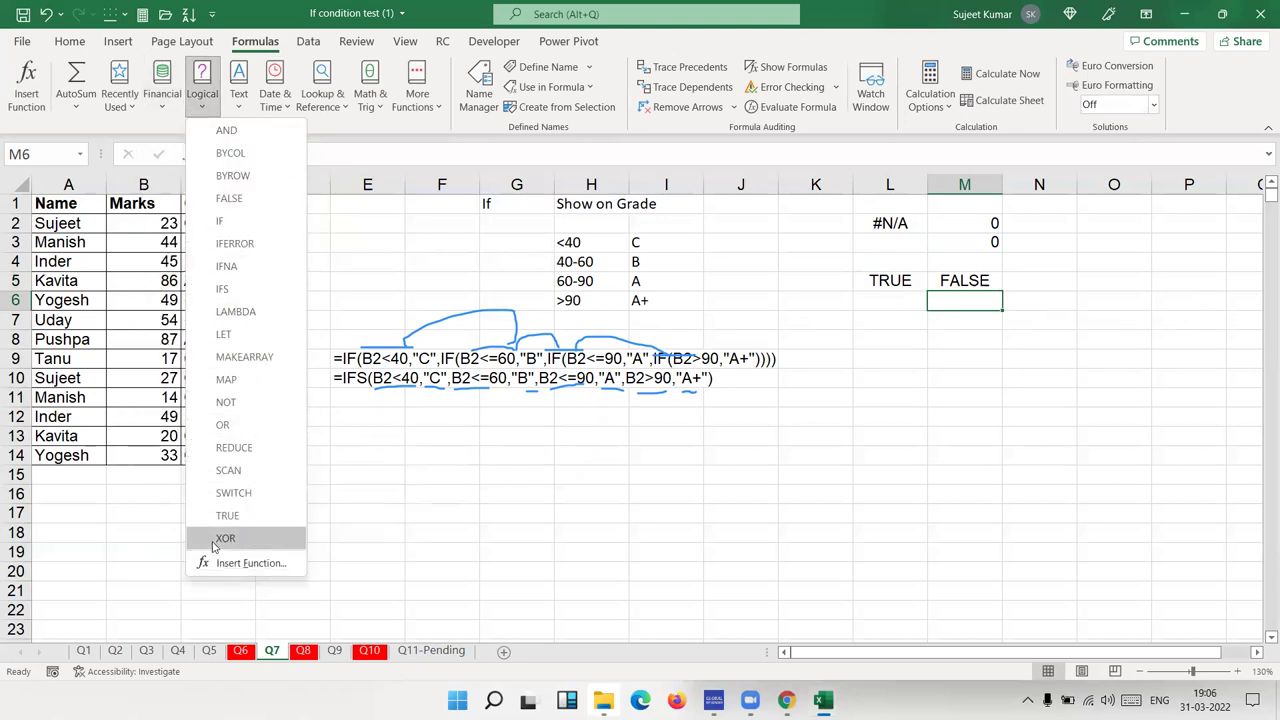
pyautogui.click(975, 410)
pyautogui.click(967, 396)
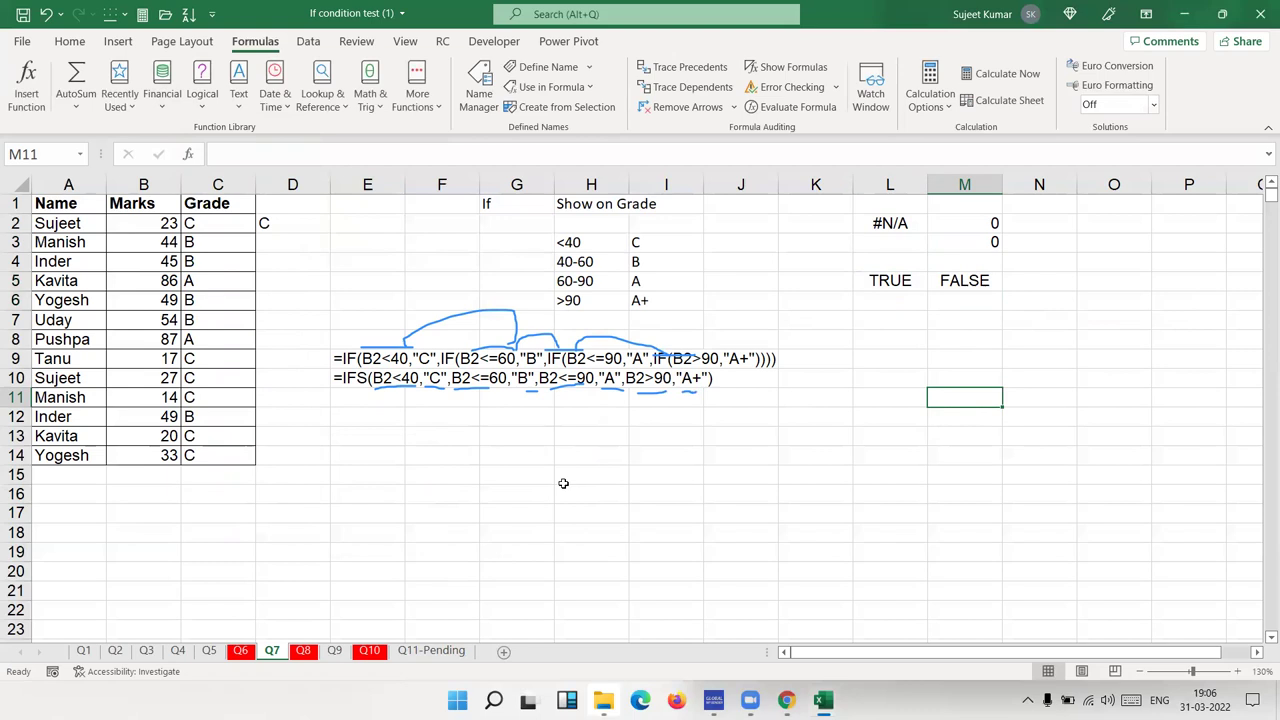
# Step: Move from N5 to P1 so the empty columns right of the examples come into view
pyautogui.click(1037, 281)
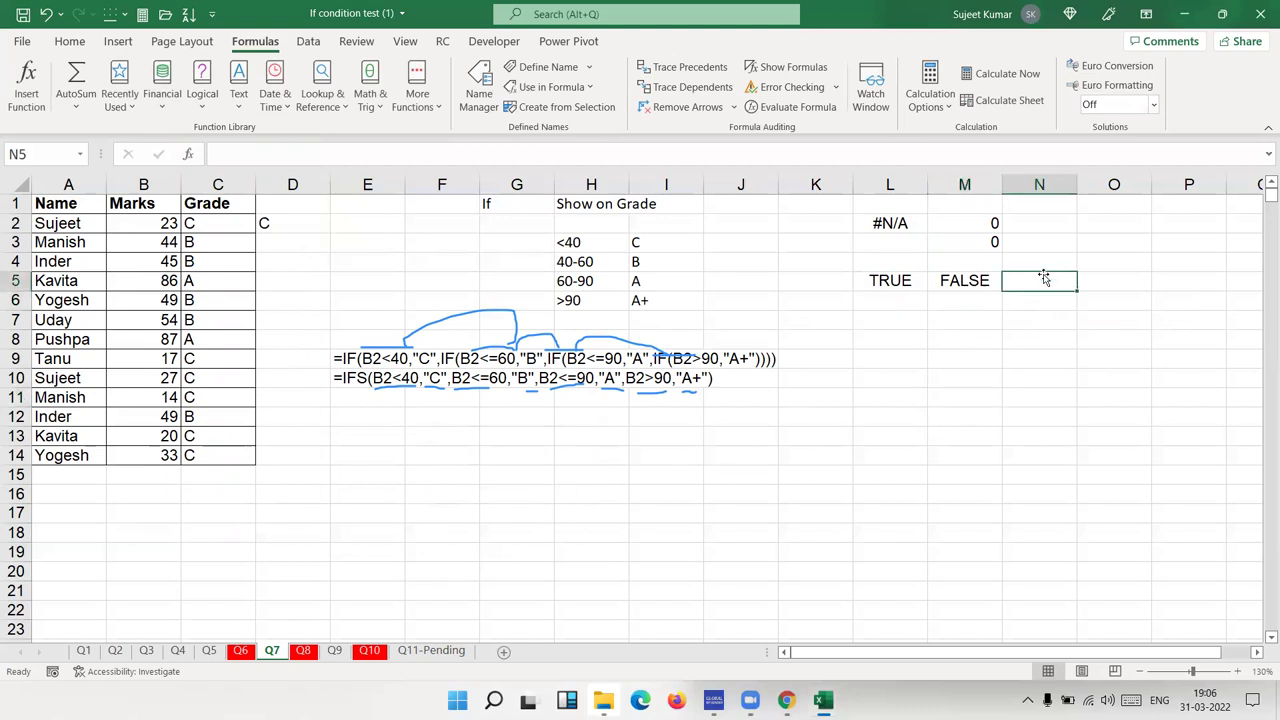
pyautogui.press('Right')
pyautogui.press('Right')
pyautogui.press('Right')
pyautogui.press('Right')
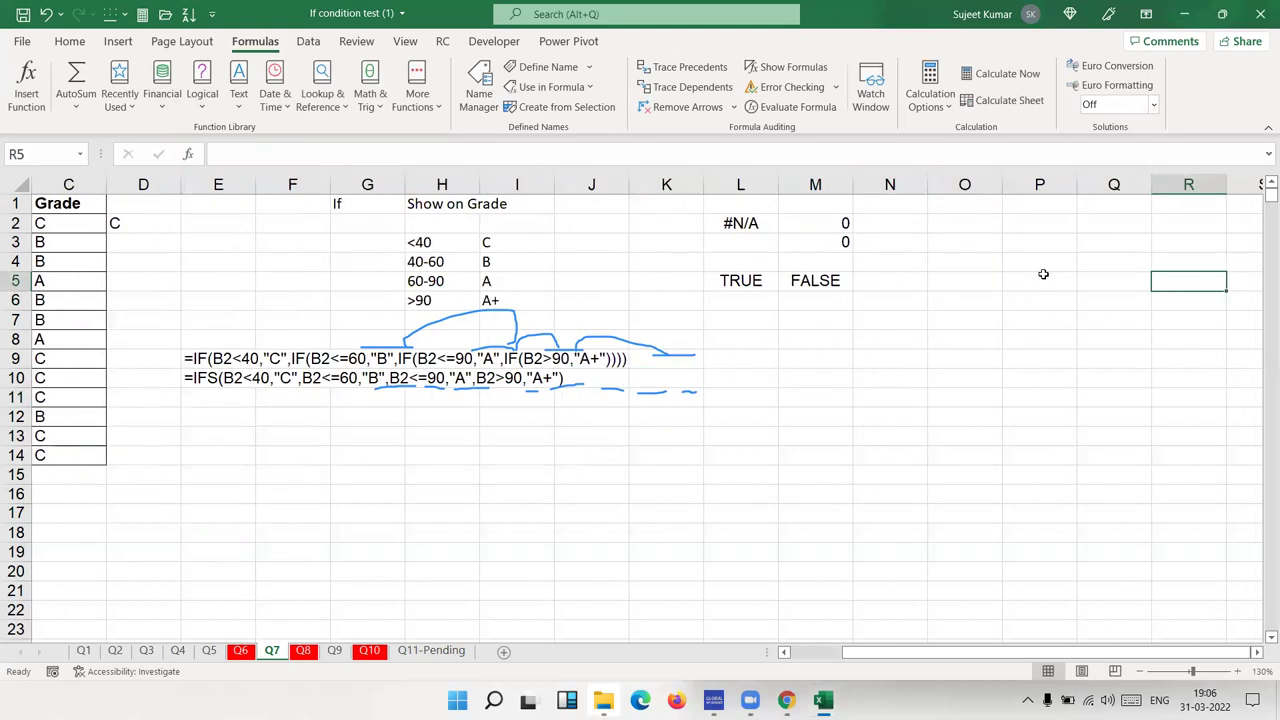
pyautogui.press('Up')
pyautogui.press('Up')
pyautogui.press('Up')
pyautogui.press('Up')
pyautogui.press('Left')
pyautogui.press('Left')
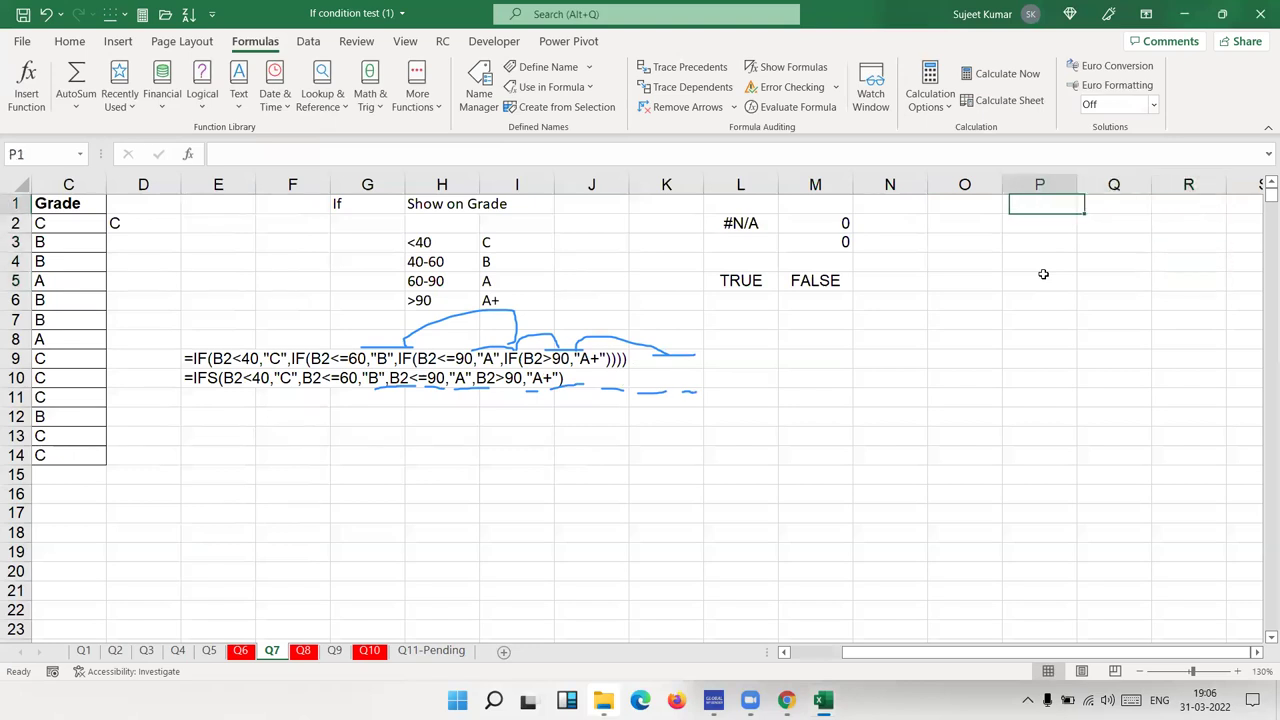
pyautogui.press('Left')
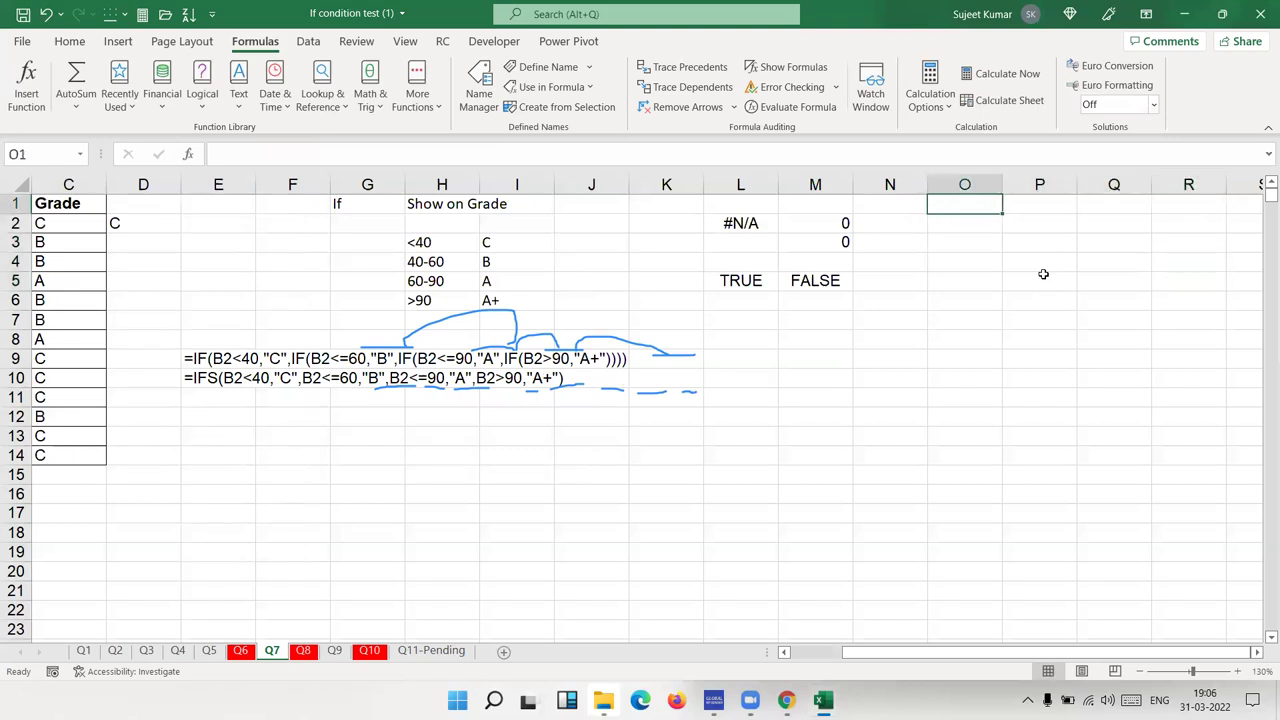
pyautogui.press('Right')
pyautogui.press('Right')
pyautogui.press('Right')
pyautogui.press('Right')
pyautogui.press('Right')
pyautogui.press('Right')
pyautogui.press('Left')
pyautogui.press('Left')
pyautogui.press('Left')
pyautogui.press('Left')
pyautogui.press('Left')
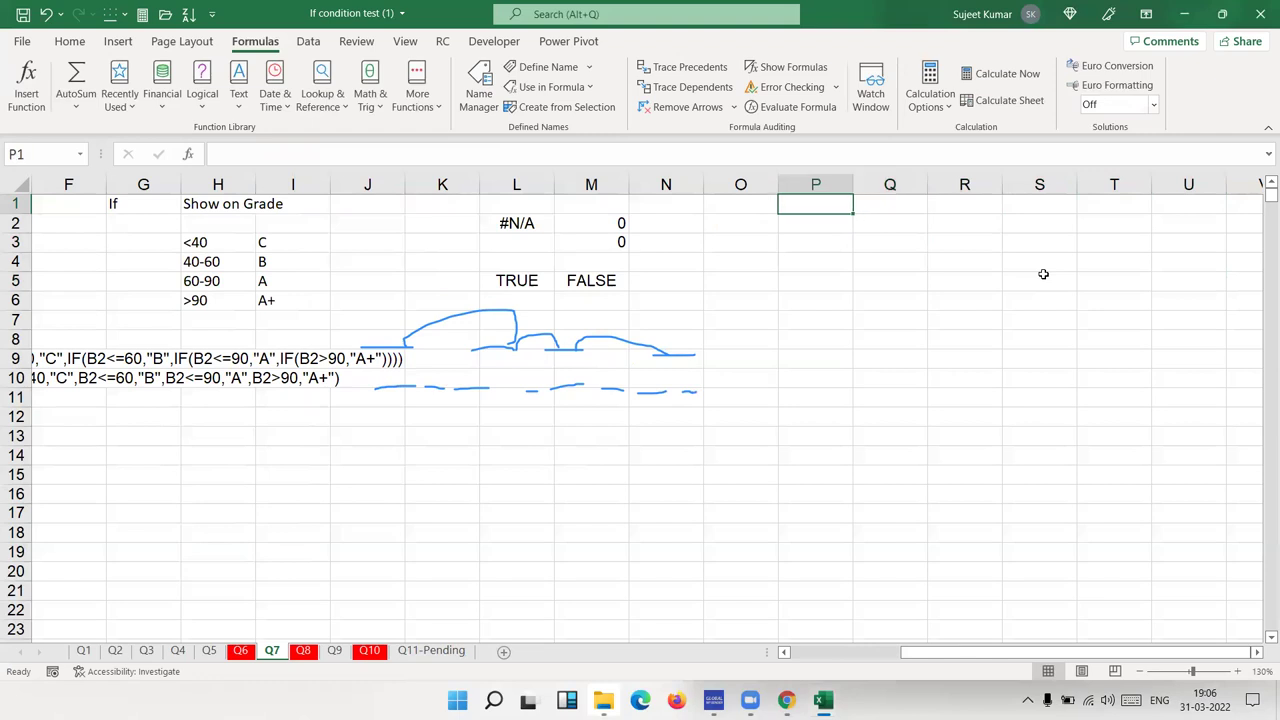
pyautogui.click(889, 77)
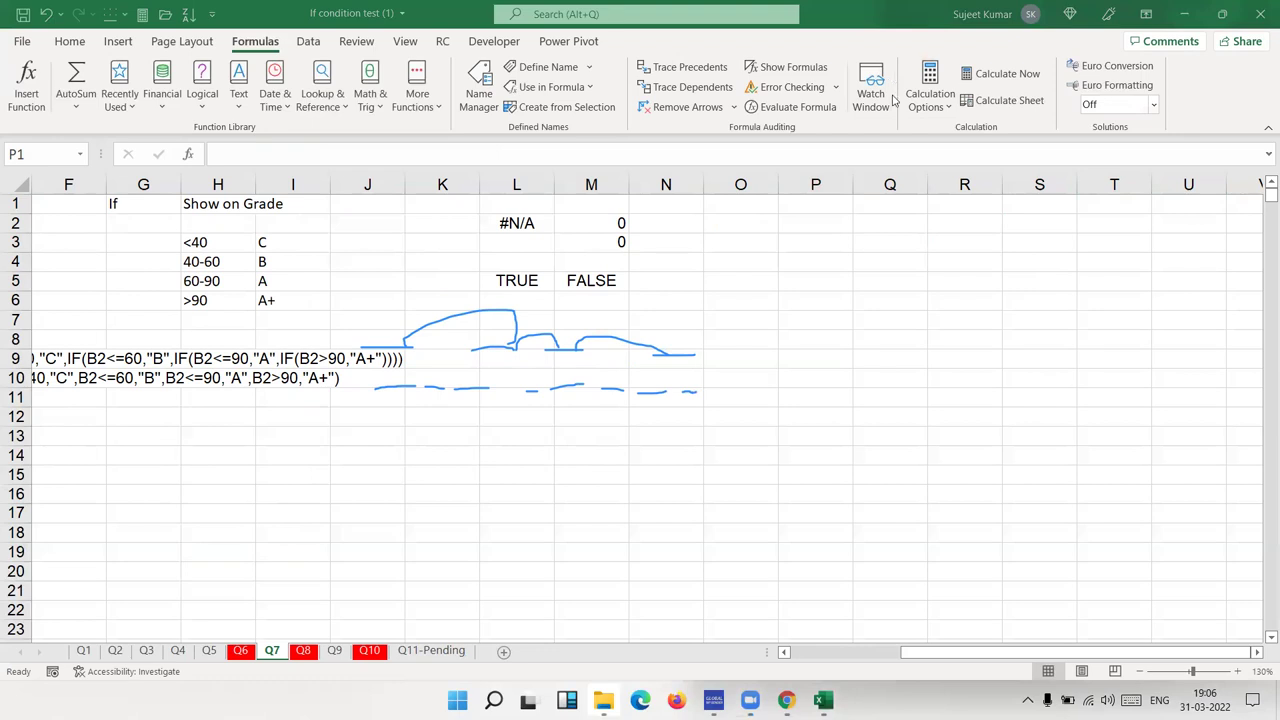
pyautogui.press('Escape')
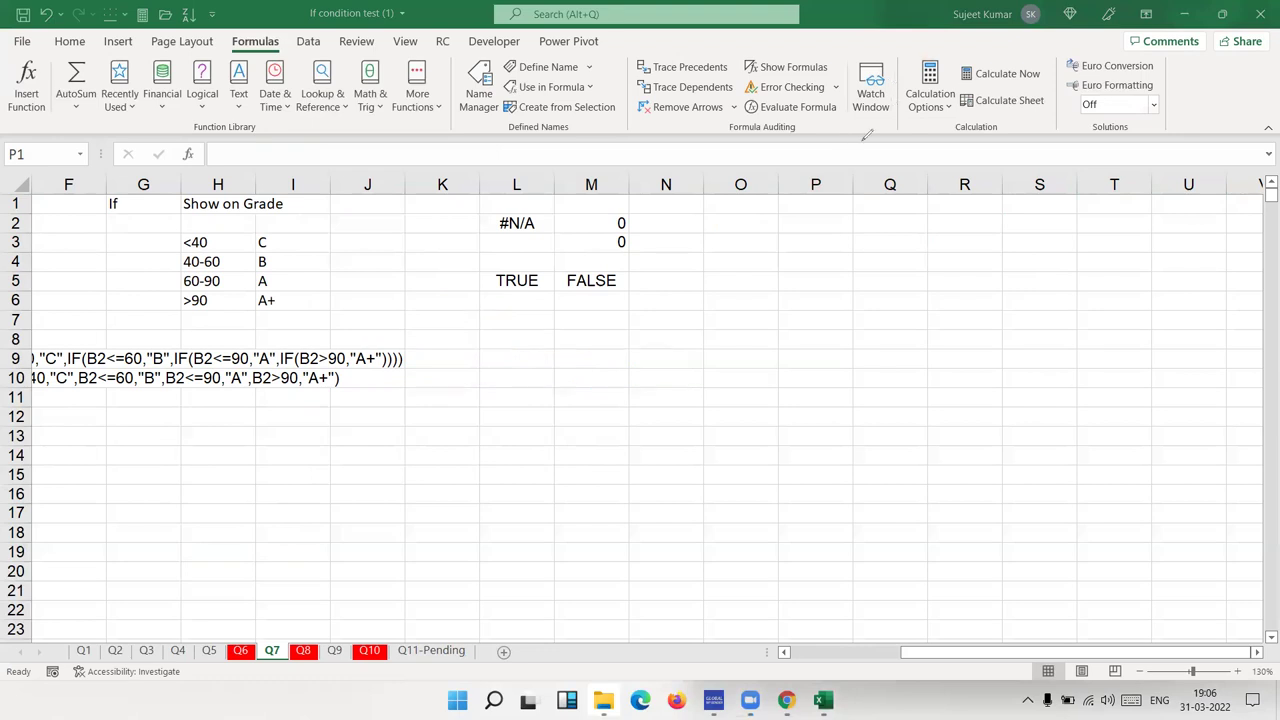
# Step: Enter headers Name, Delhi and Pune in P1:R1, with Puja under Name
pyautogui.click(848, 204)
pyautogui.write('Name')
pyautogui.press('Return')
pyautogui.write('P')
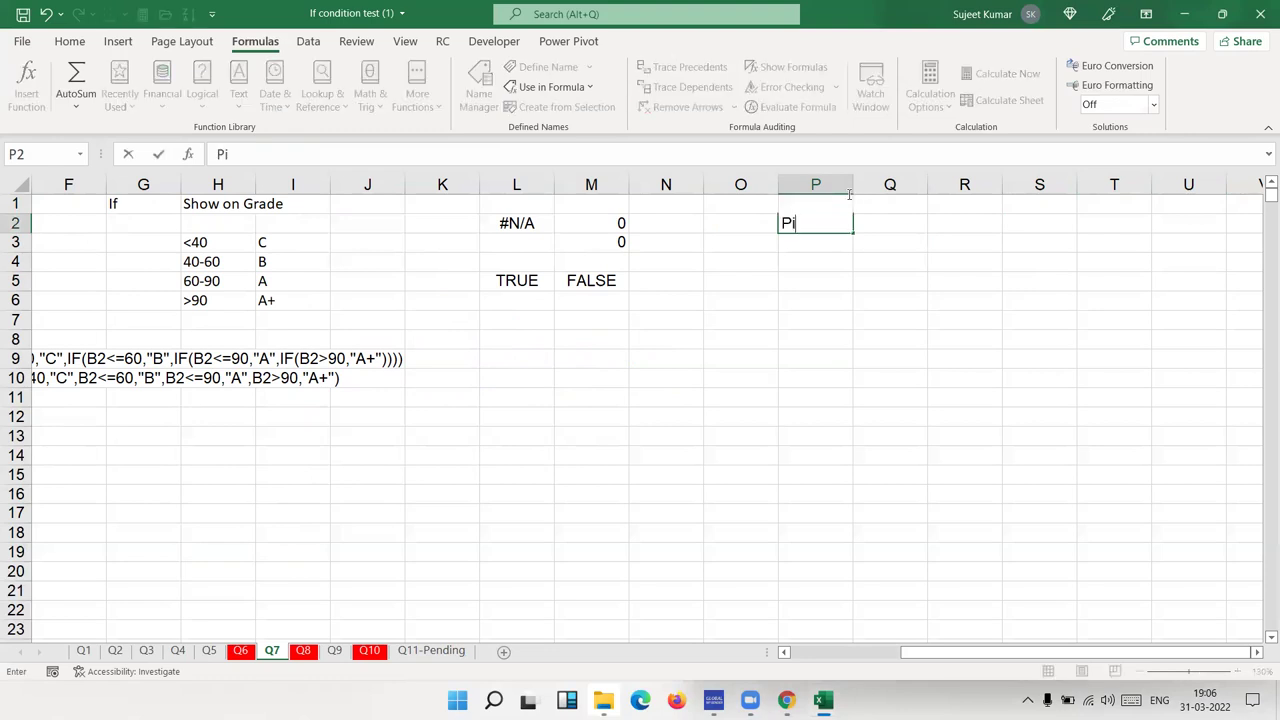
pyautogui.write('uja')
pyautogui.click(850, 197)
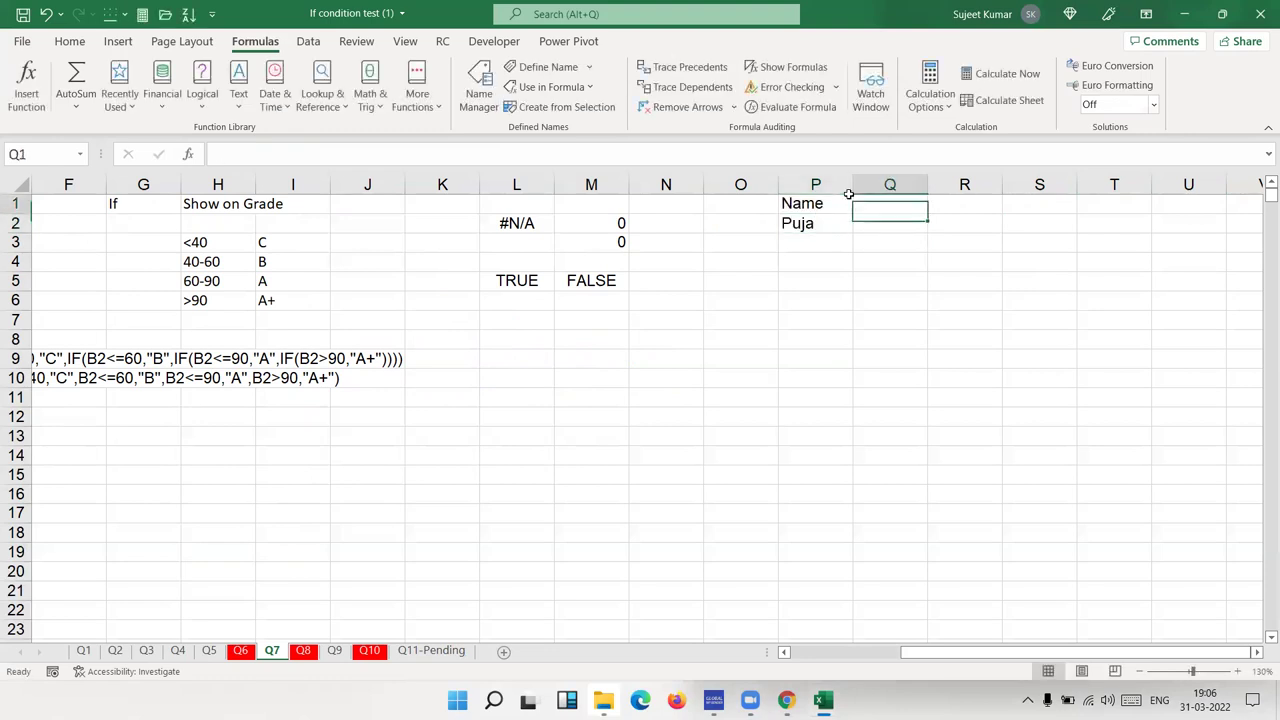
pyautogui.write('Delhi')
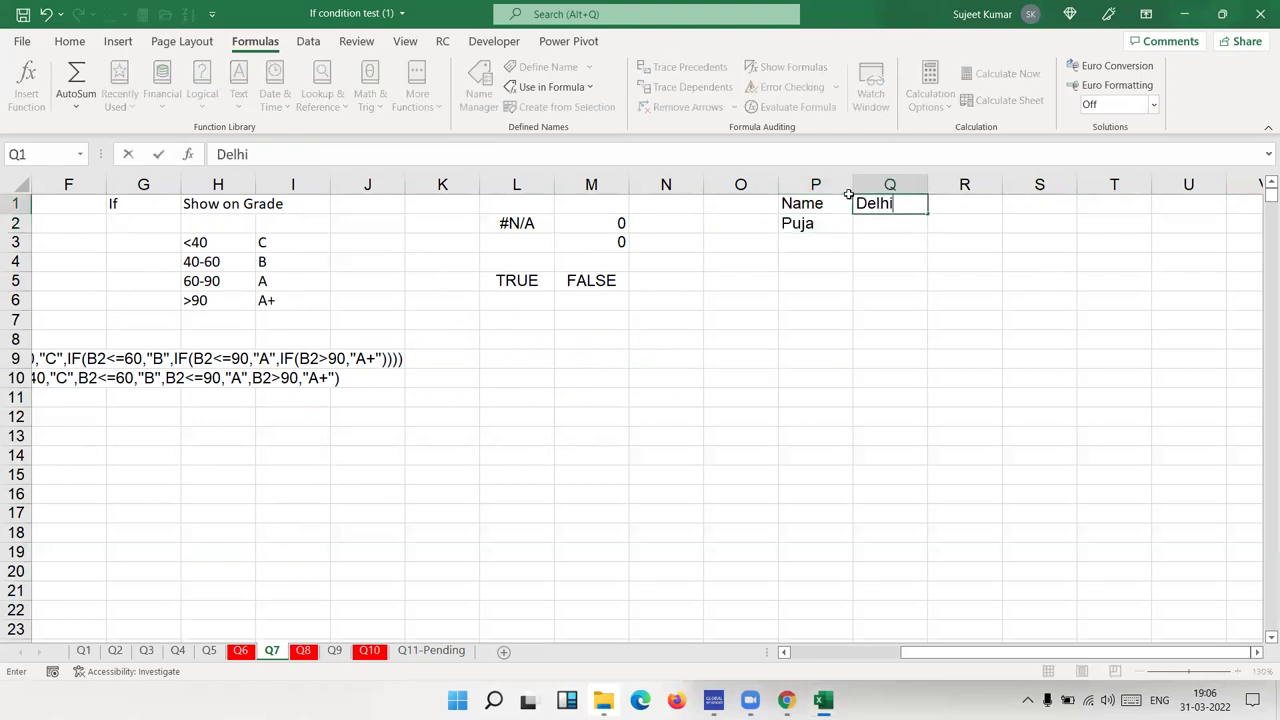
pyautogui.press('Tab')
pyautogui.write('Pune')
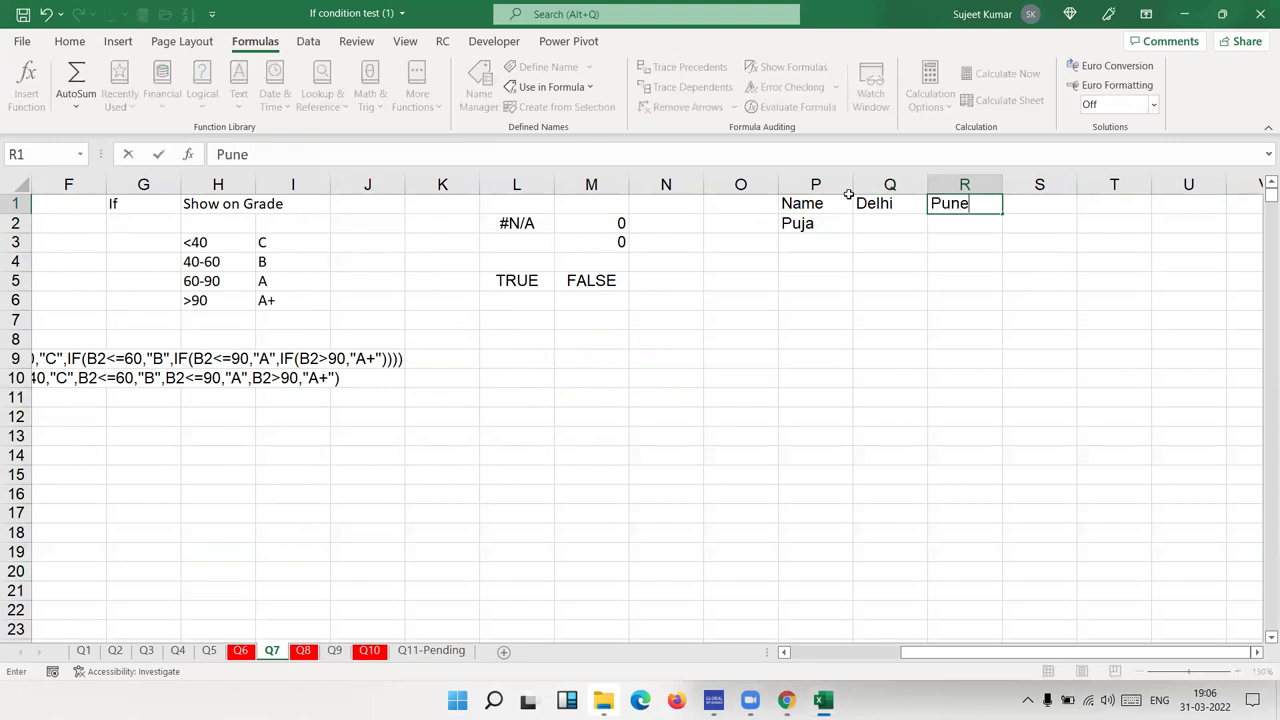
pyautogui.press('Return')
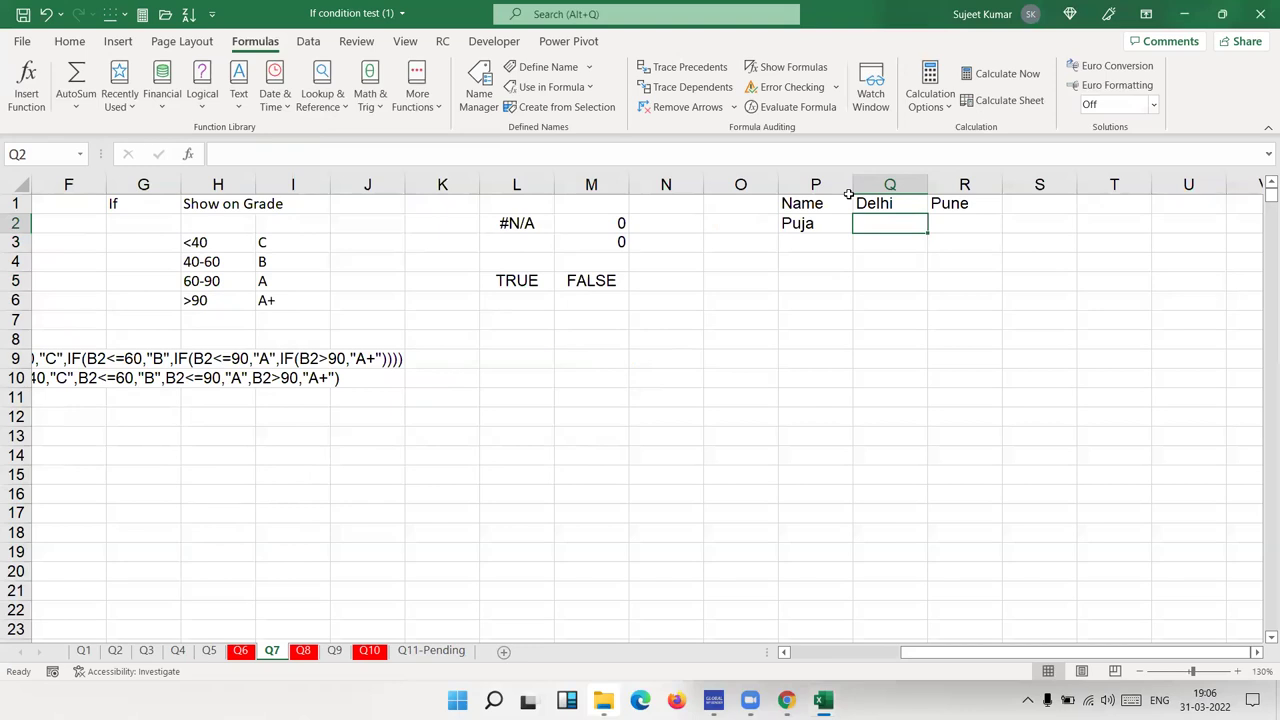
# Step: Mark Puja Y for Delhi in Q2 and N for Pune in R2
pyautogui.write('Y')
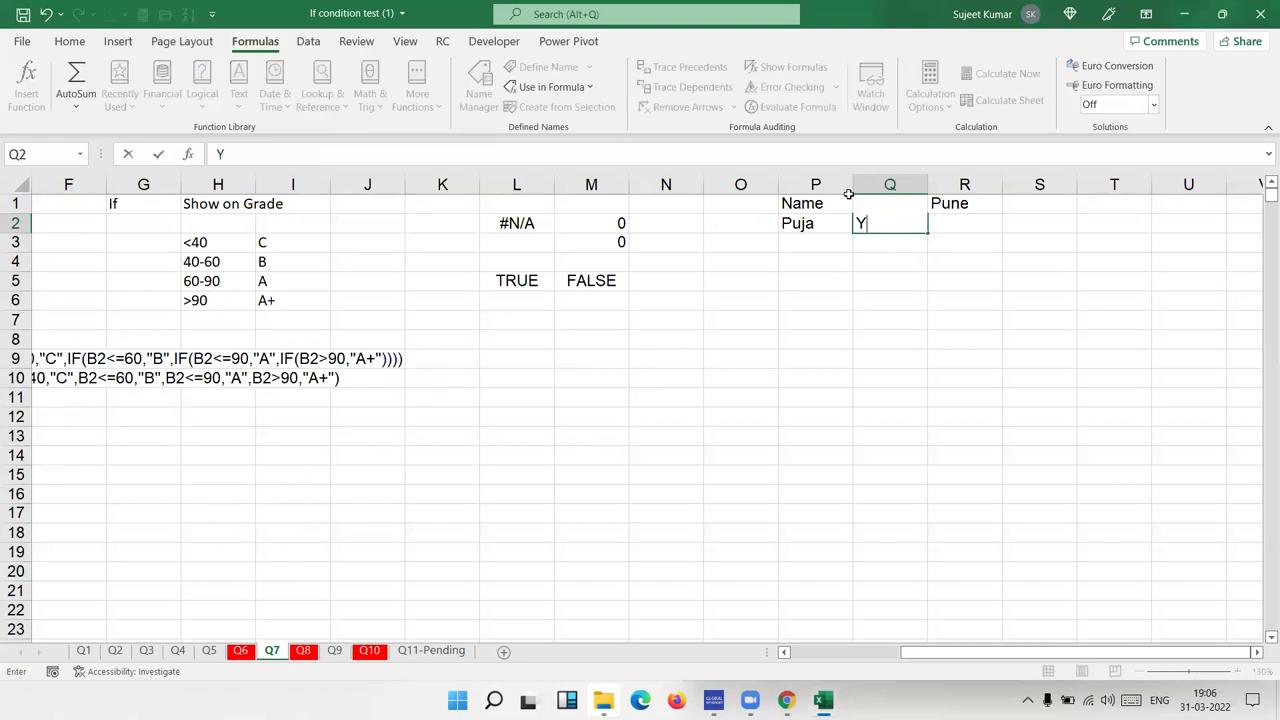
pyautogui.press('Tab')
pyautogui.write('Y')
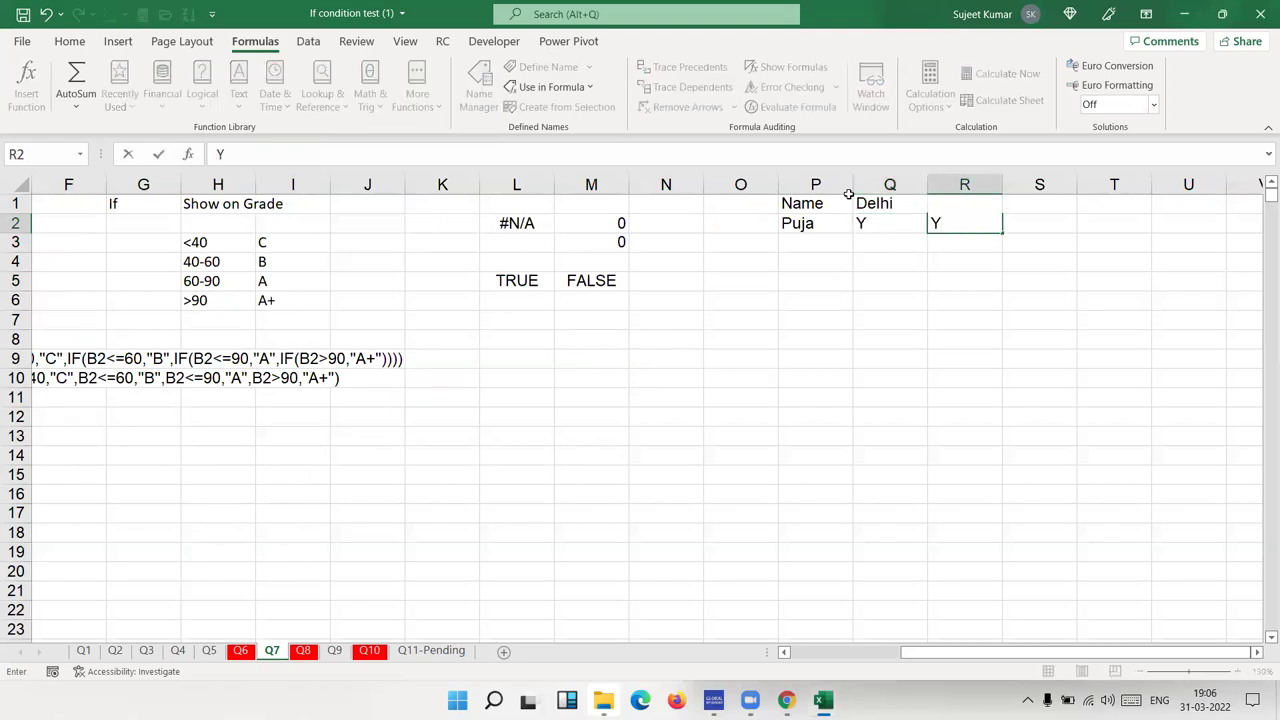
pyautogui.press('Tab')
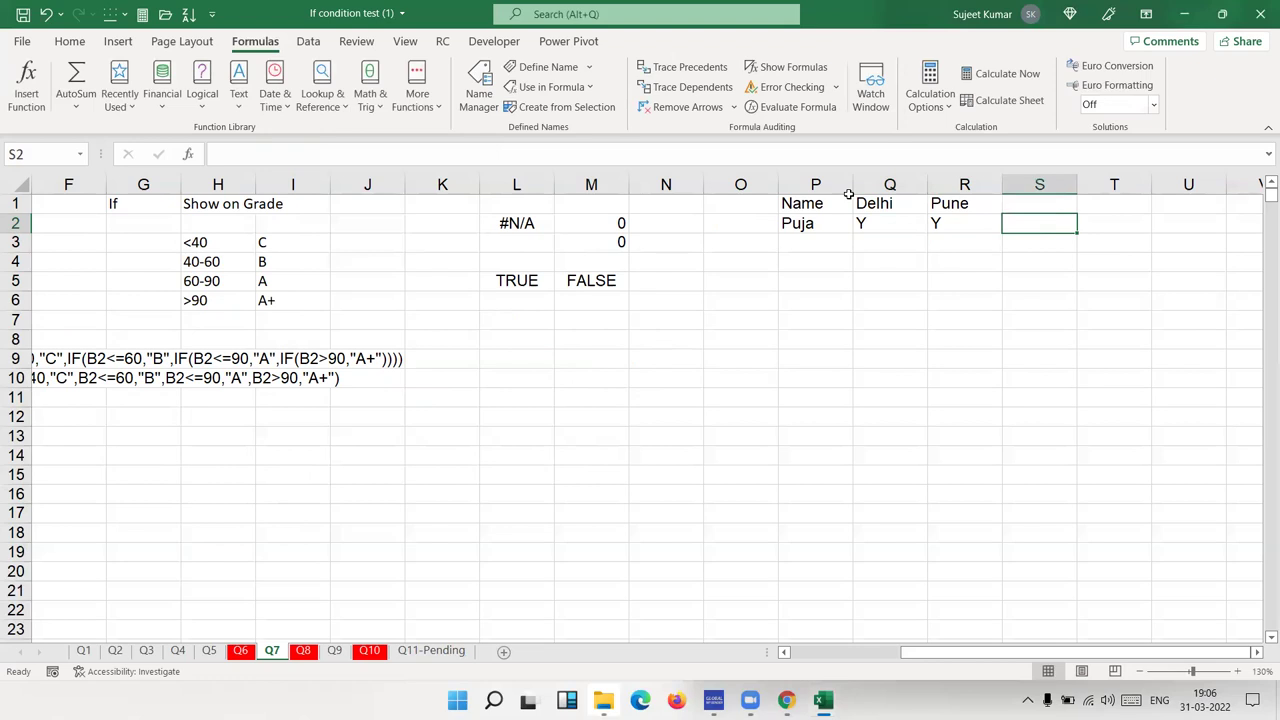
pyautogui.press('Left')
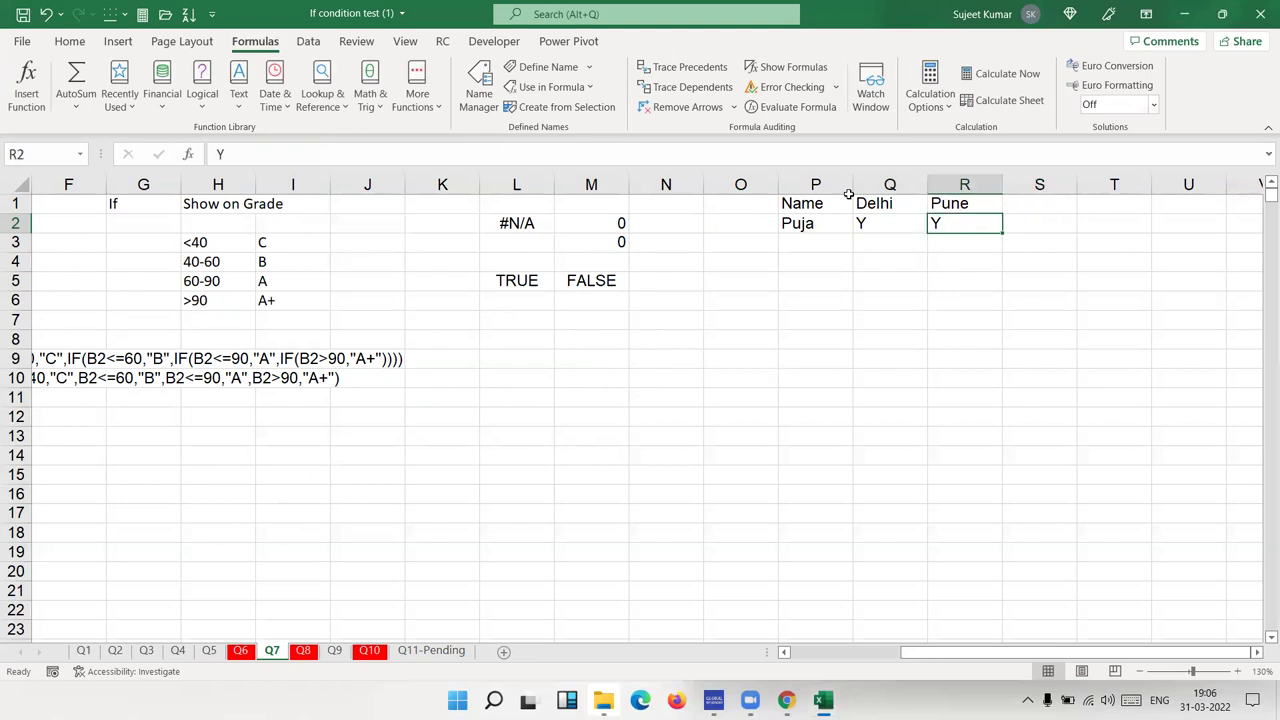
pyautogui.press('Delete')
pyautogui.write('N')
pyautogui.press('Tab')
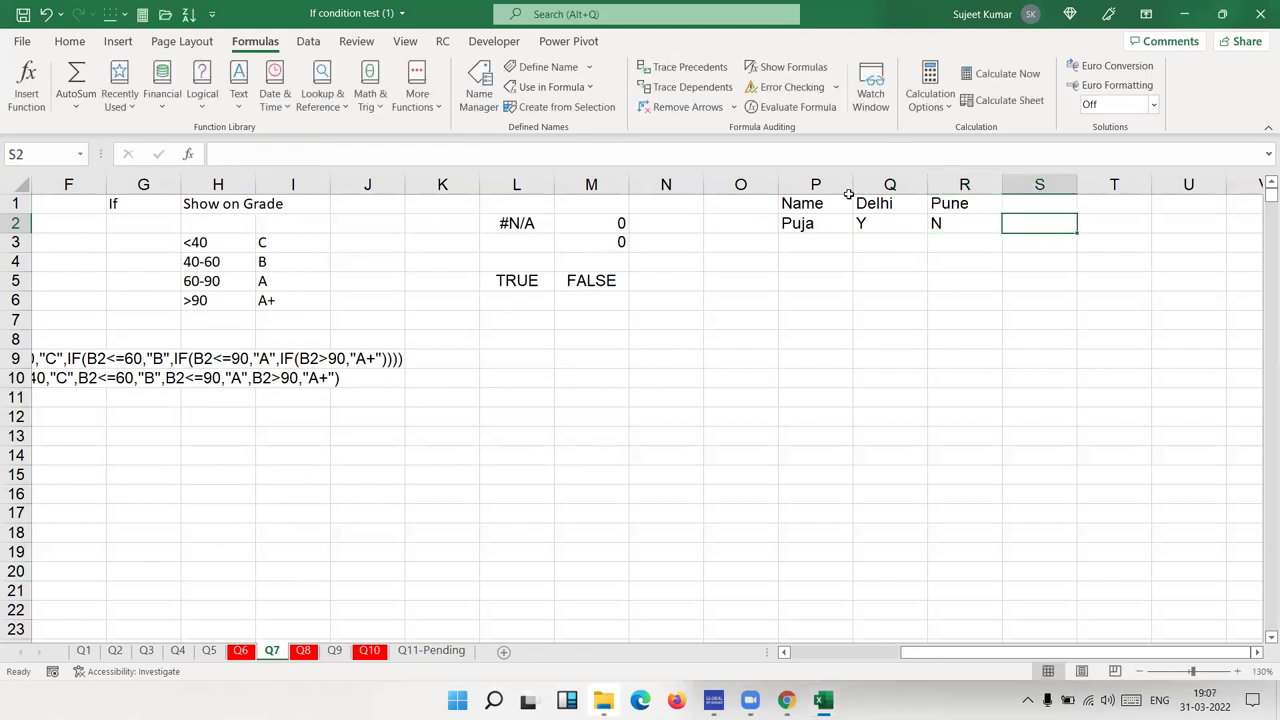
# Step: Enter =OR(Q2="y",R2="y") in S2 to test whether either city is y
pyautogui.write('=o')
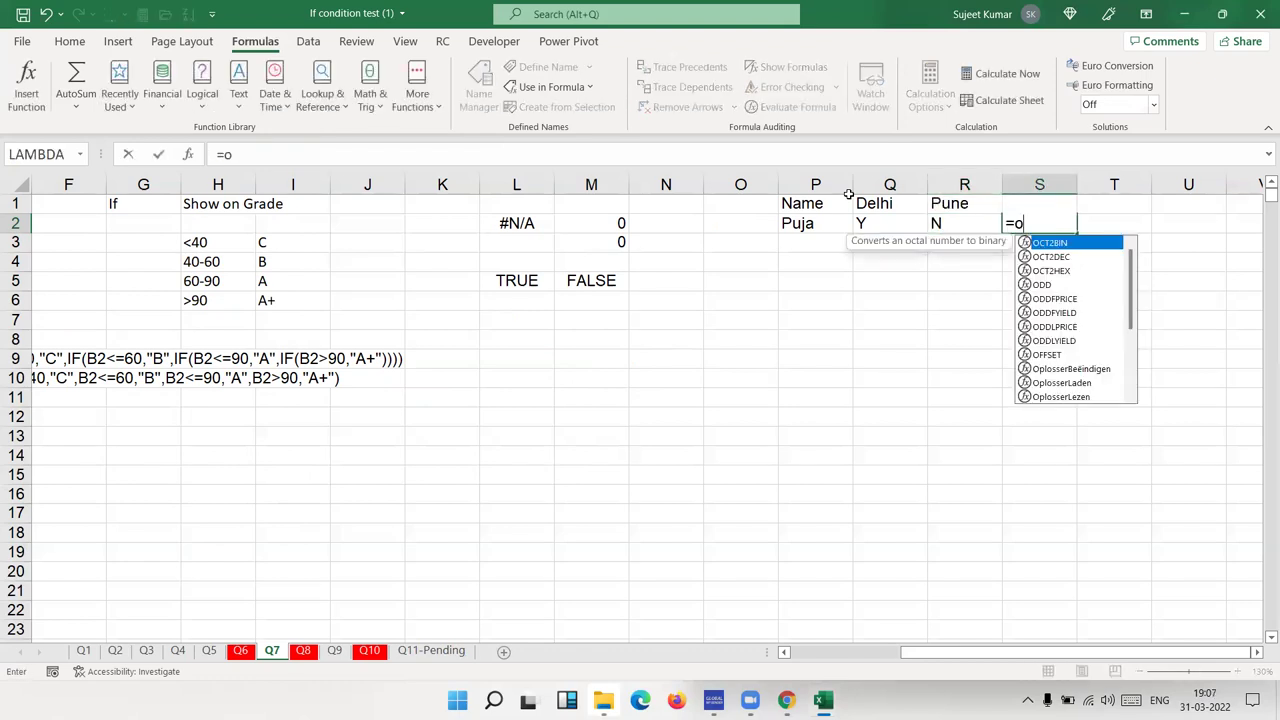
pyautogui.write('r(')
pyautogui.press('Left')
pyautogui.press('Left')
pyautogui.write('="y",')
pyautogui.press('Left')
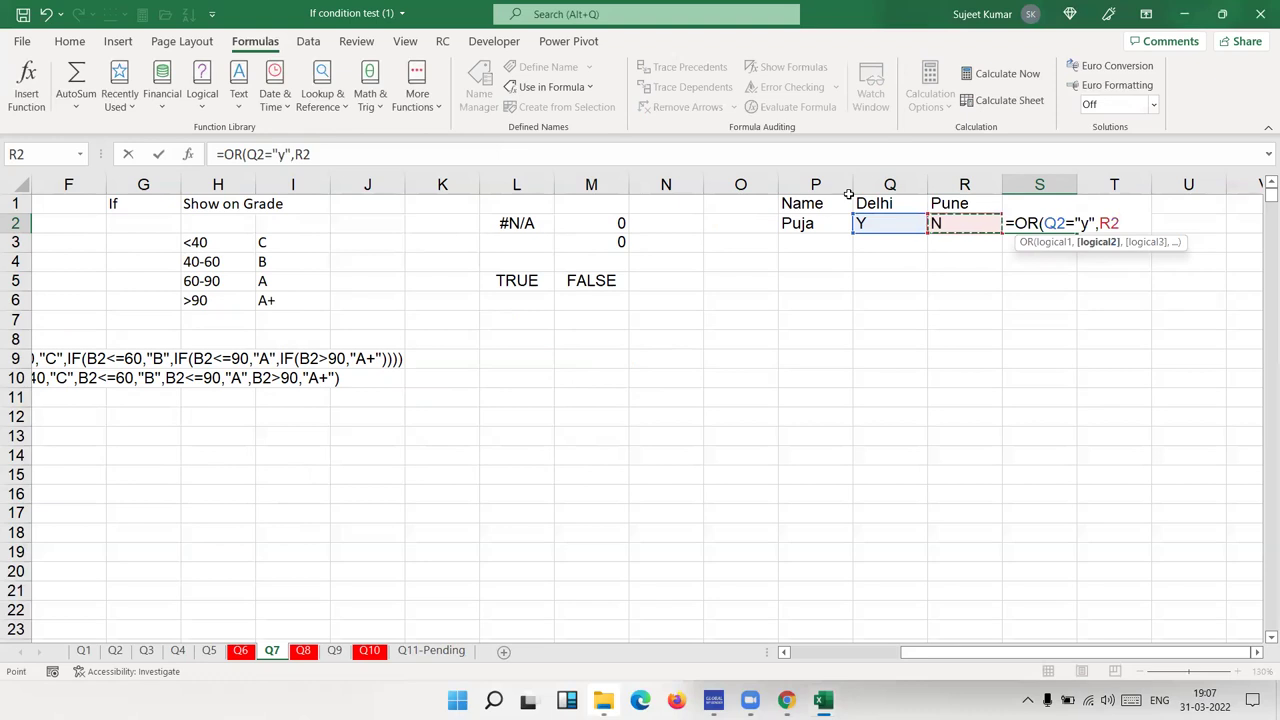
pyautogui.write('="y")')
pyautogui.press('Return')
pyautogui.press('Up')
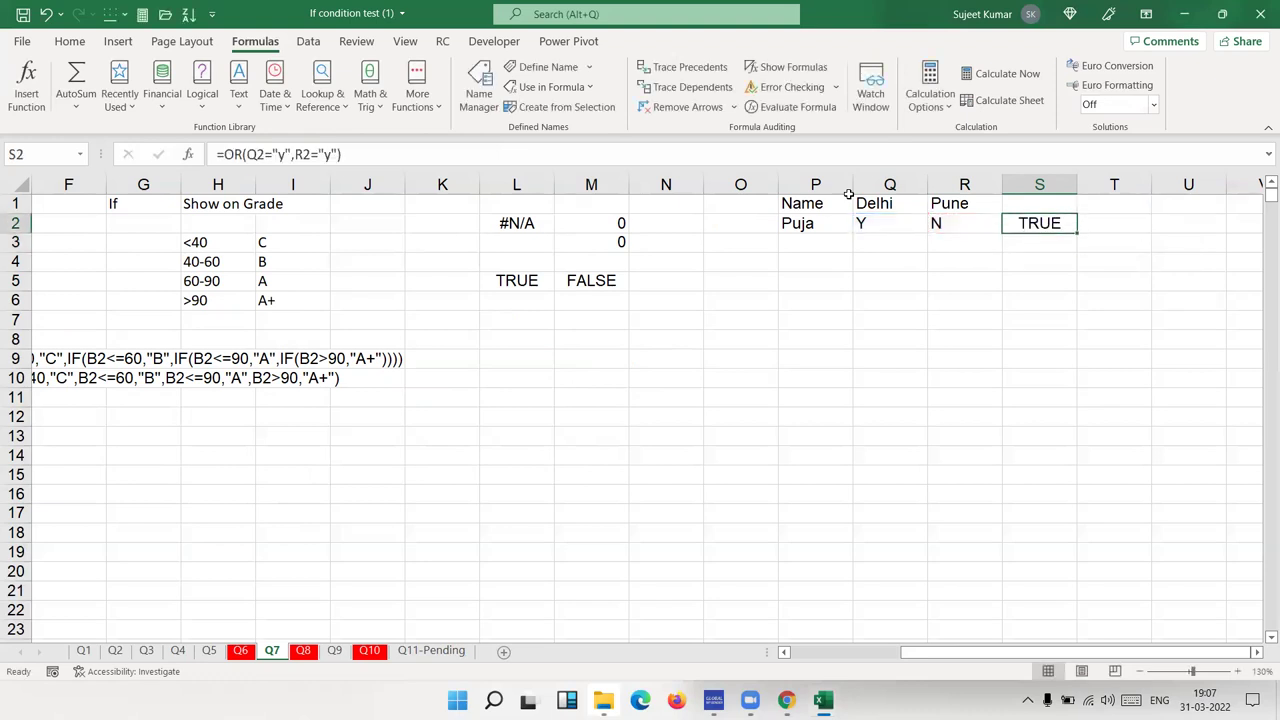
# Step: Change Pune's answer in R2 to Y and check S2 again
pyautogui.press('Left')
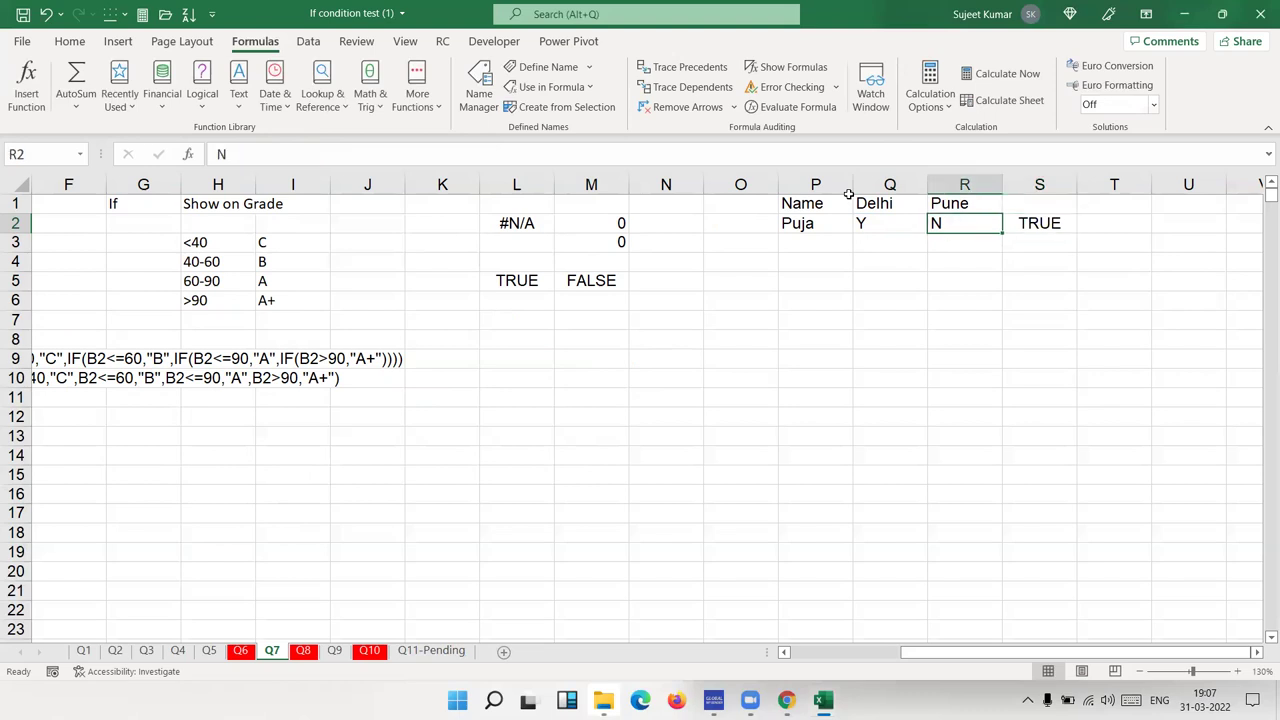
pyautogui.write('Y')
pyautogui.hotkey('ctrl', 'Return')
pyautogui.press('Right')
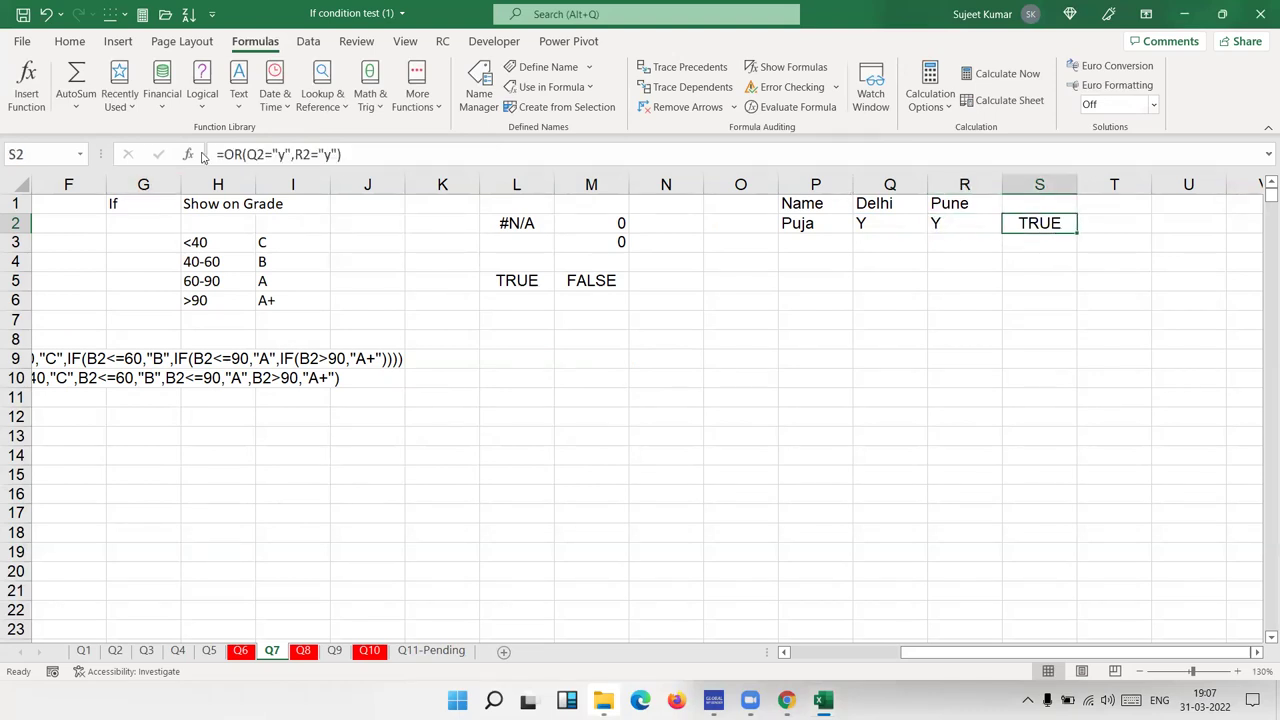
# Step: Change the S2 formula from OR to XOR
pyautogui.click(222, 154)
pyautogui.write('X')
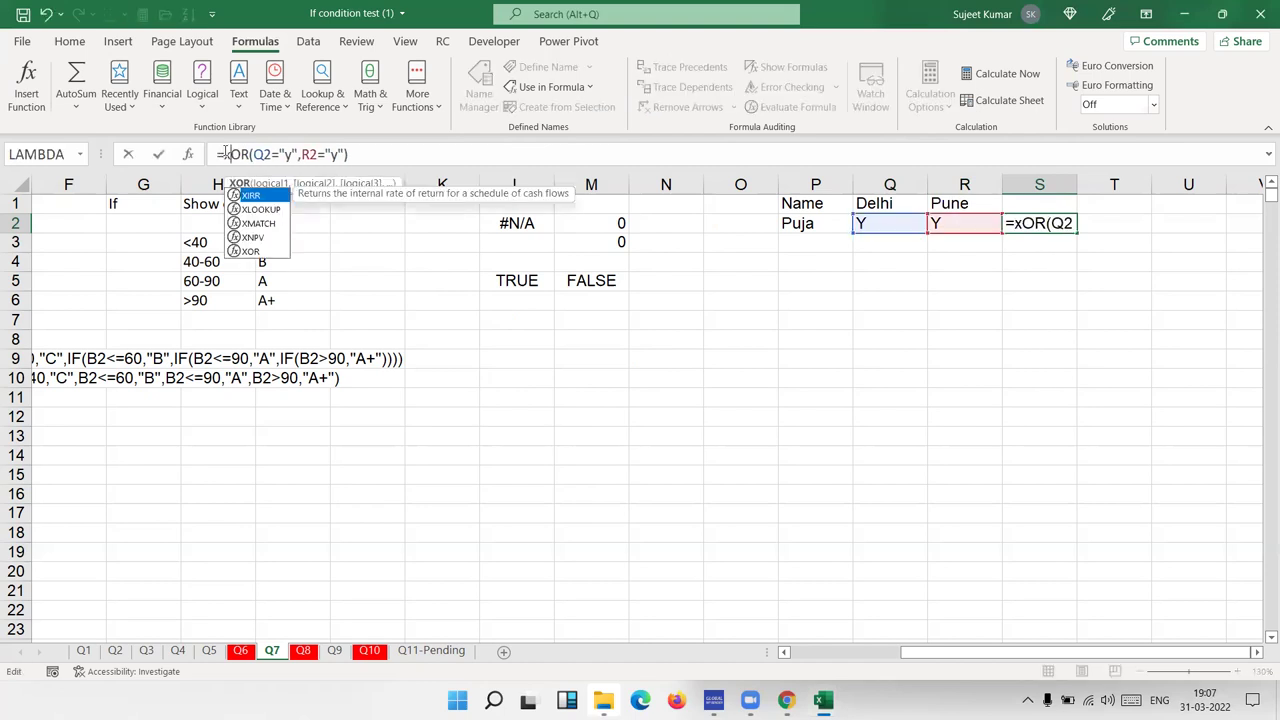
pyautogui.press('Return')
pyautogui.click(225, 154)
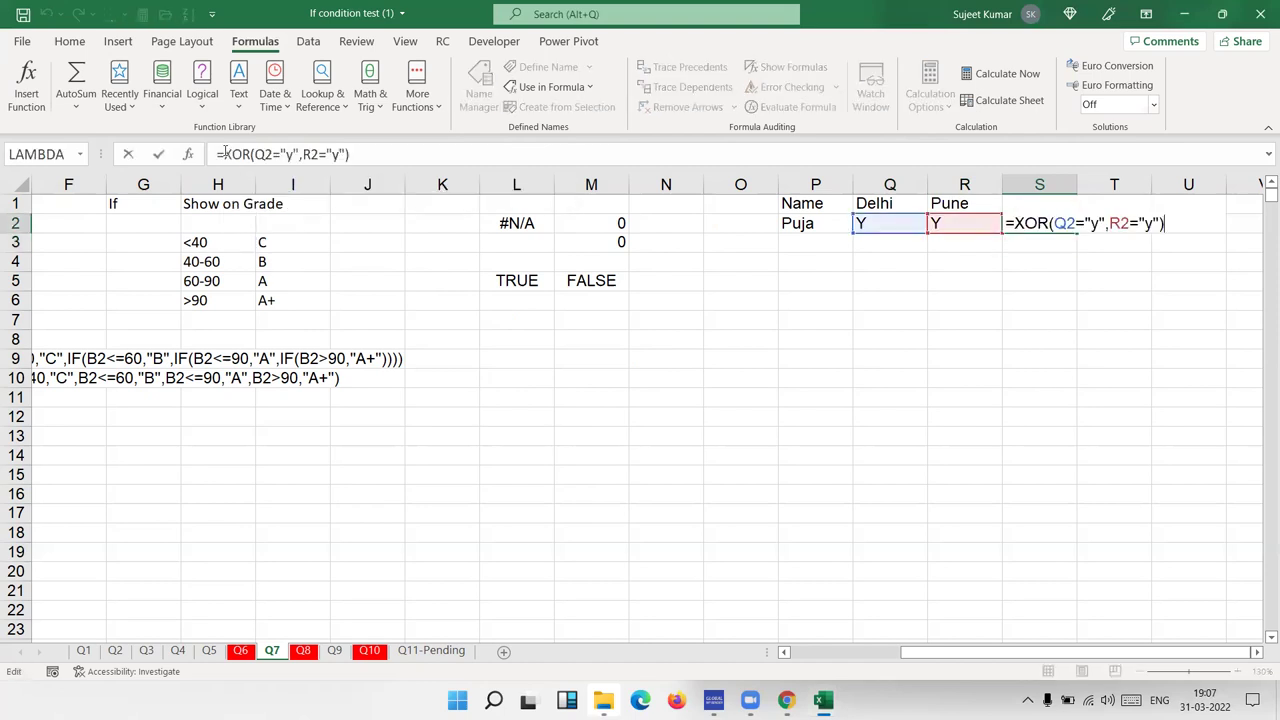
pyautogui.press('Return')
# Step: Set Delhi's answer in Q2 to N and Pune's in R2 to Y
pyautogui.press('Left')
pyautogui.press('Left')
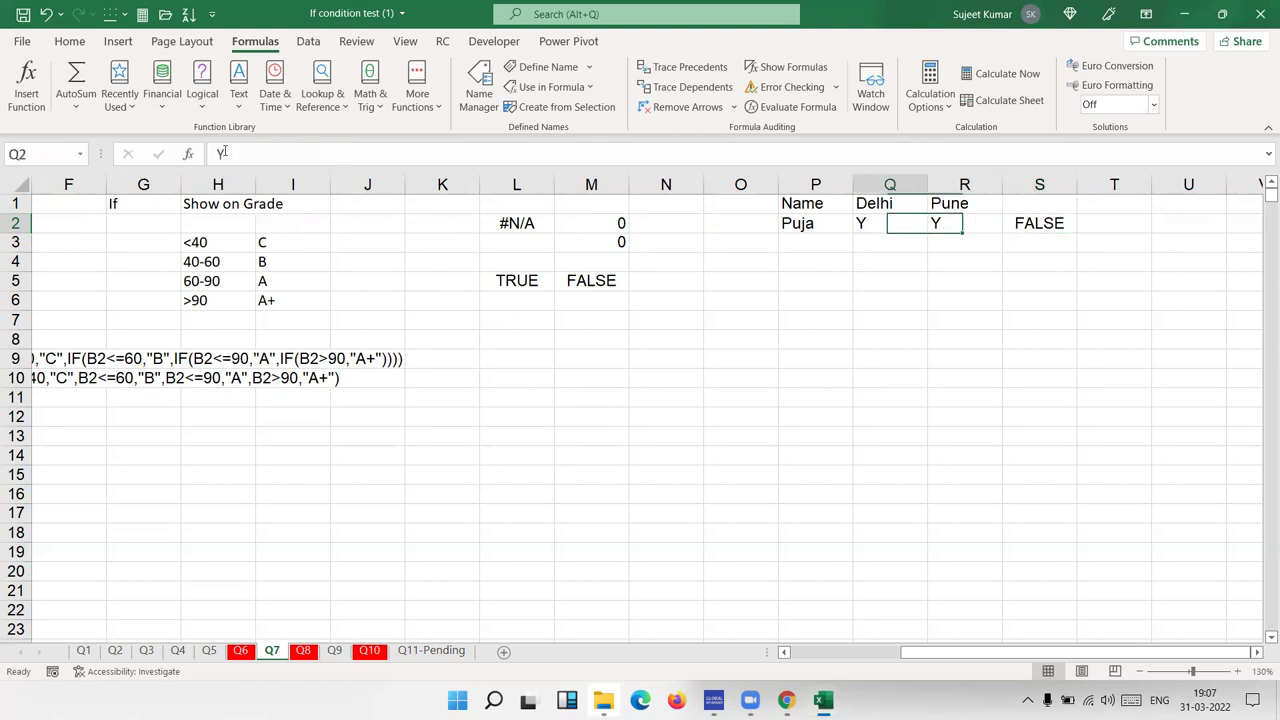
pyautogui.write('N')
pyautogui.press('Right')
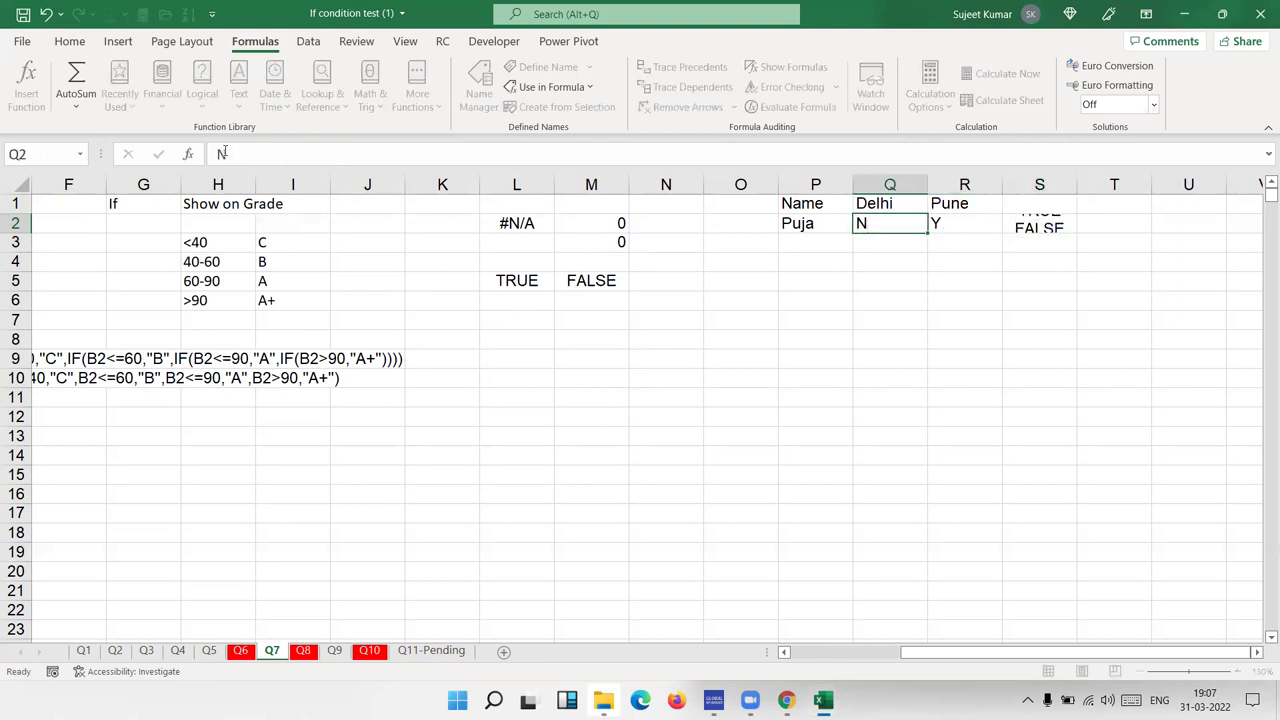
pyautogui.write('N')
pyautogui.press('Left')
pyautogui.write('\\')
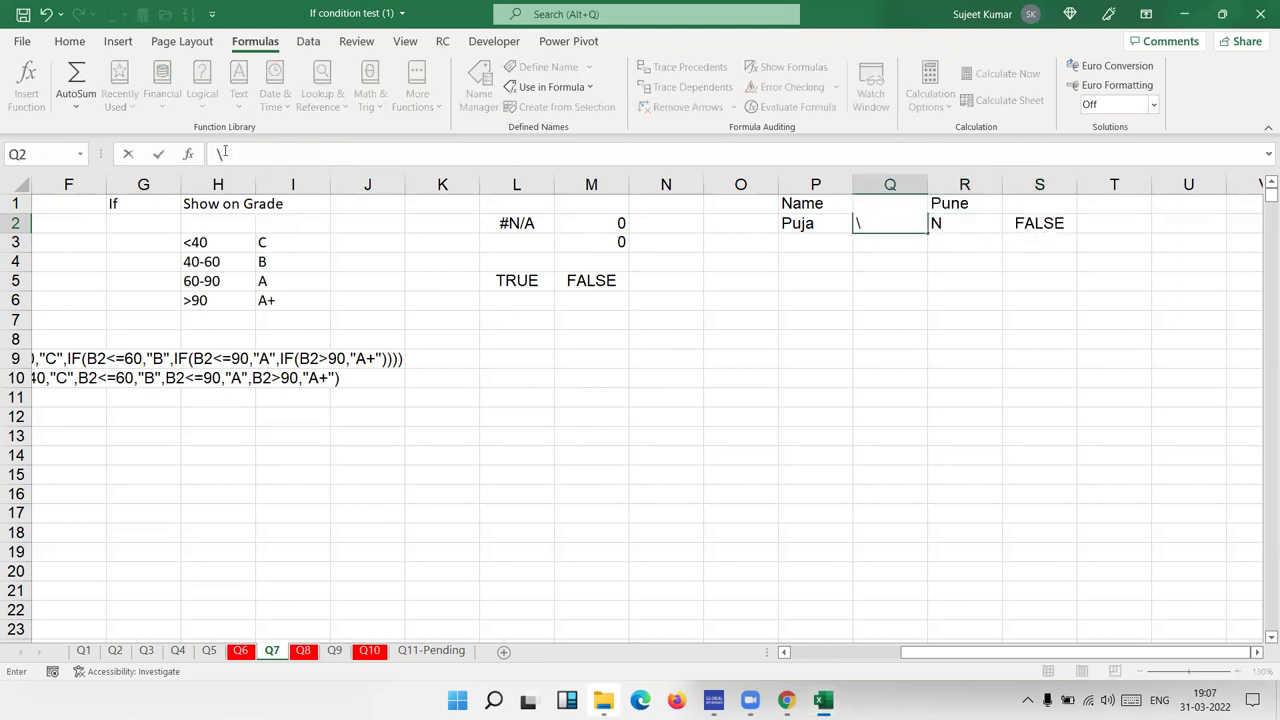
pyautogui.press('Escape')
pyautogui.press('Right')
pyautogui.write('Y')
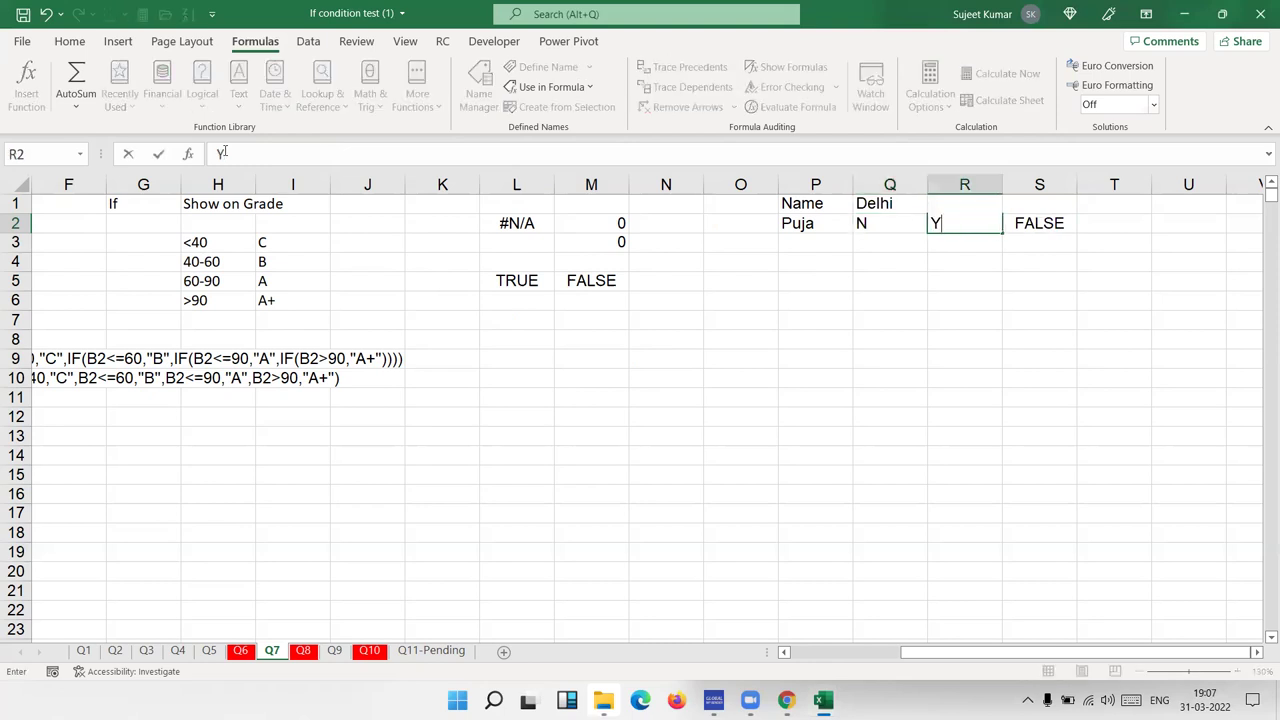
pyautogui.press('Return')
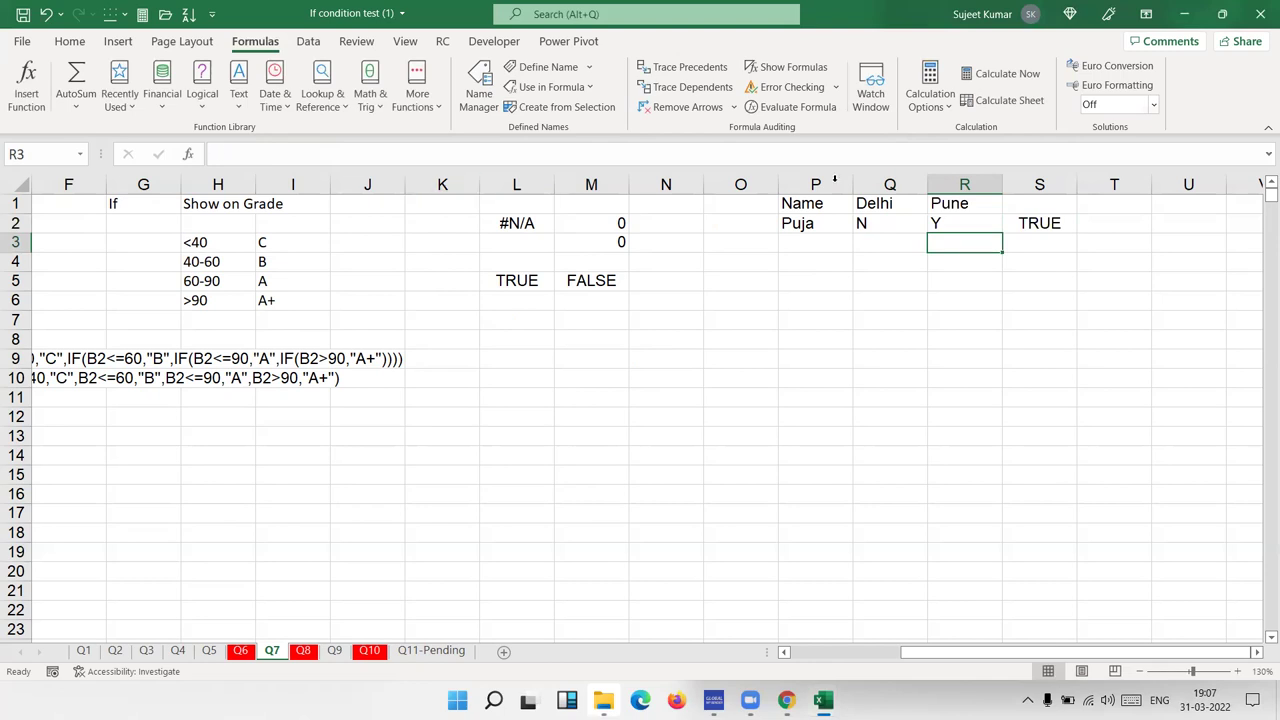
# Step: Lock the columns in the formula as =XOR($Q2="y",$R2="y")
pyautogui.doubleClick(1036, 223)
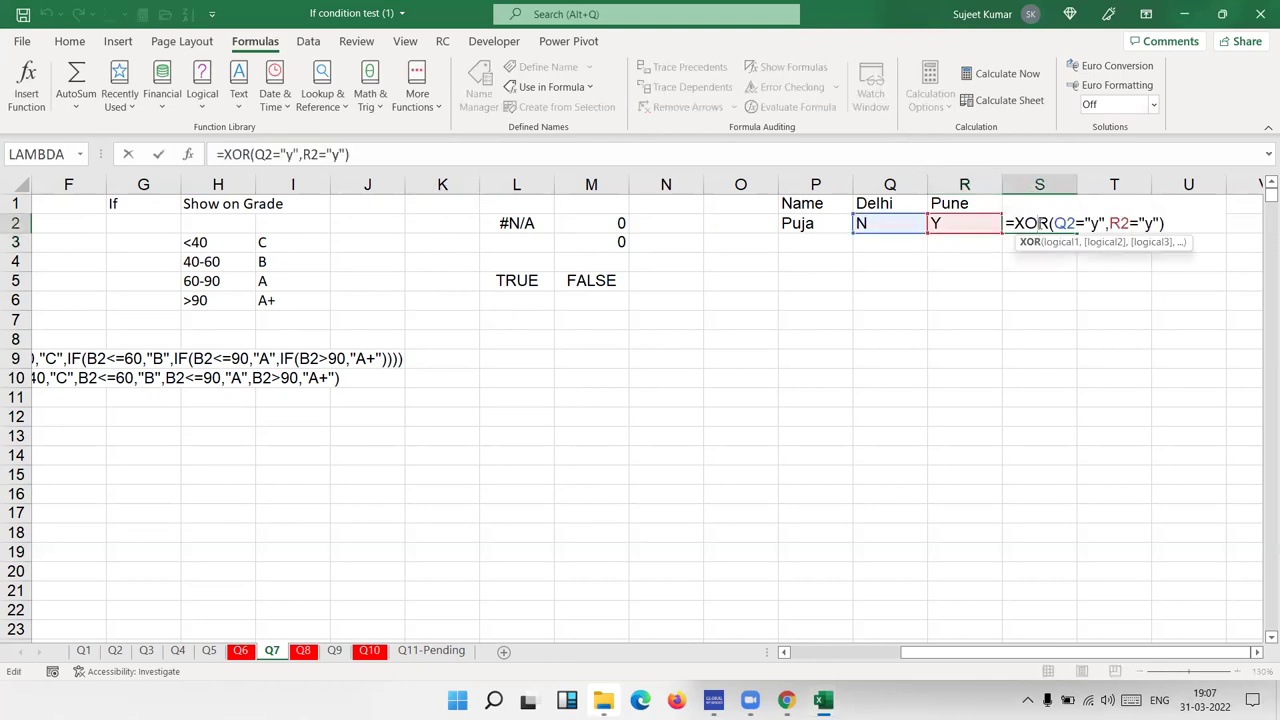
pyautogui.moveTo(1054, 223); pyautogui.dragTo(1078, 224)
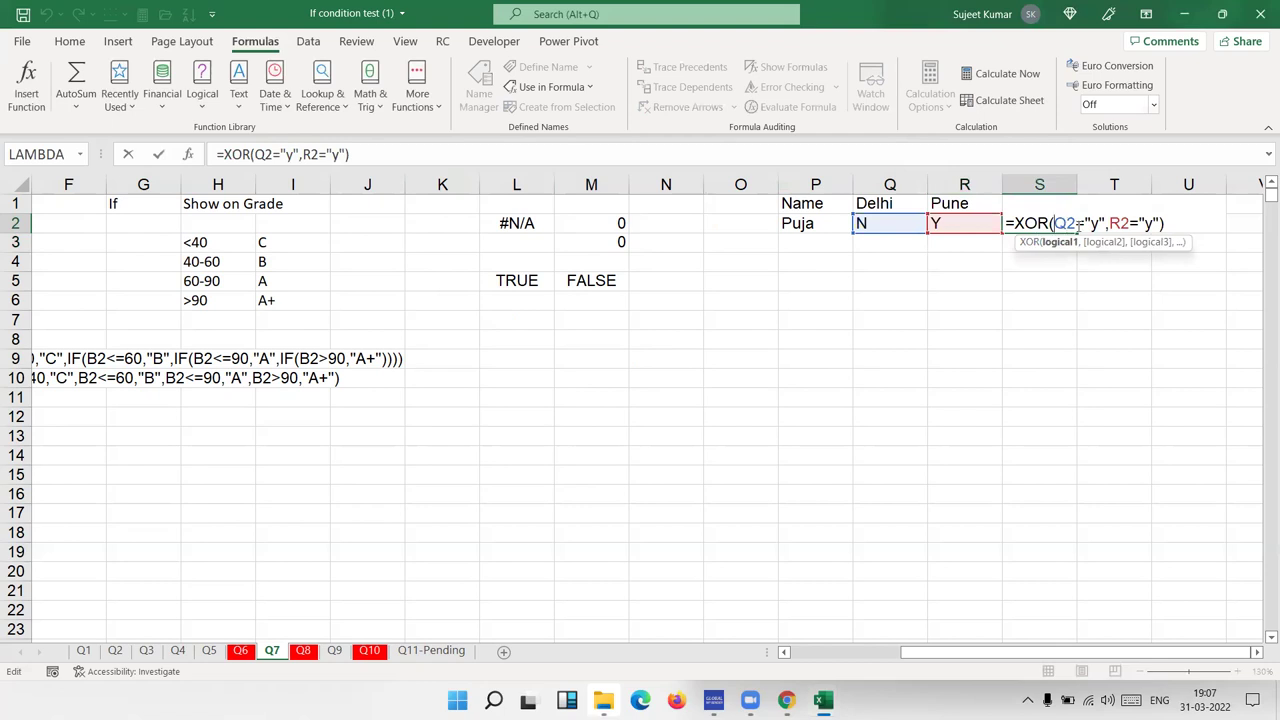
pyautogui.write('$')
pyautogui.press('Right')
pyautogui.press('Right')
pyautogui.press('Right')
pyautogui.press('Right')
pyautogui.press('Right')
pyautogui.press('Right')
pyautogui.press('Right')
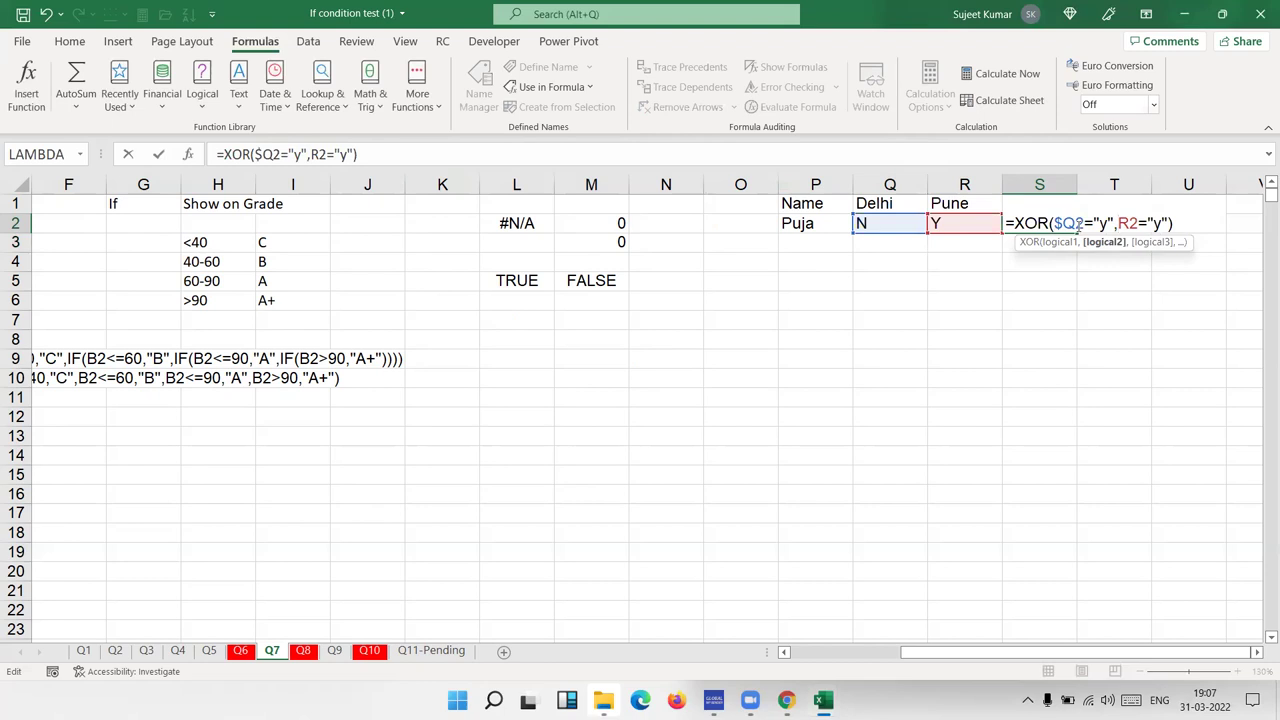
pyautogui.write('$')
pyautogui.press('Return')
pyautogui.press('Up')
# Step: Copy the full XOR formula text from the formula bar
pyautogui.moveTo(366, 154); pyautogui.dragTo(174, 126)
pyautogui.hotkey('ctrl', 'c')
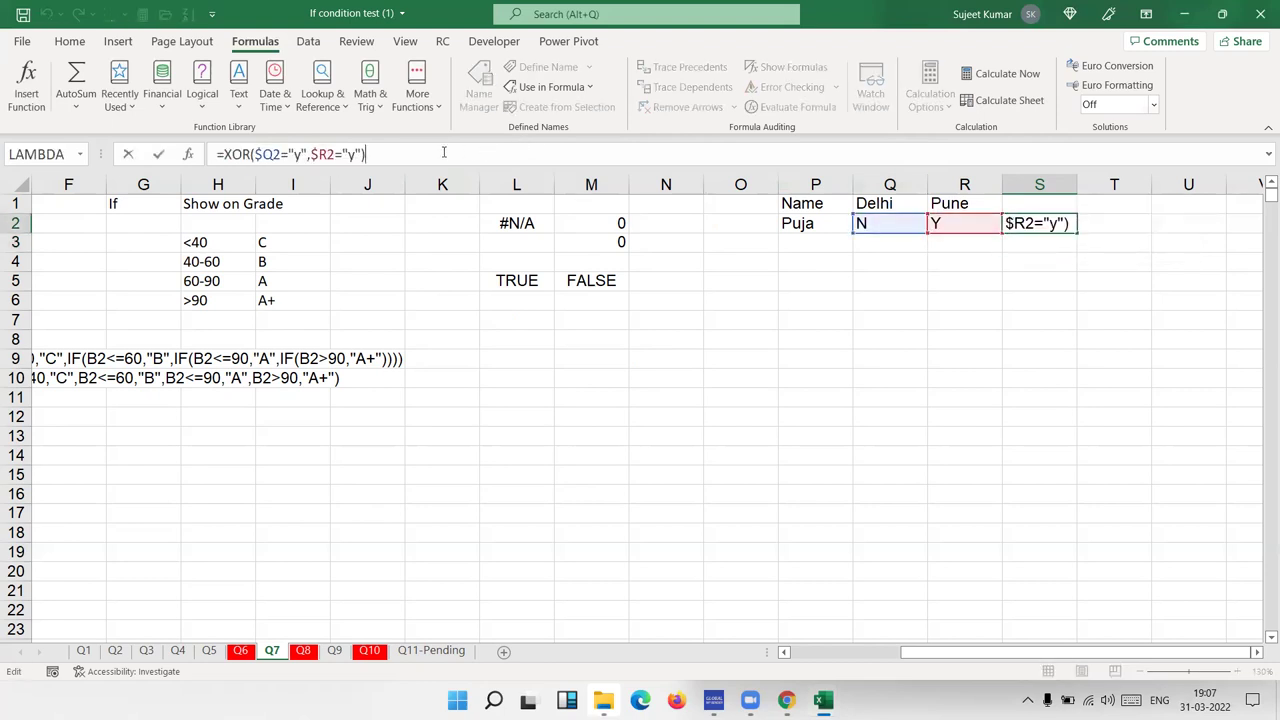
pyautogui.hotkey('ctrl', 'Return')
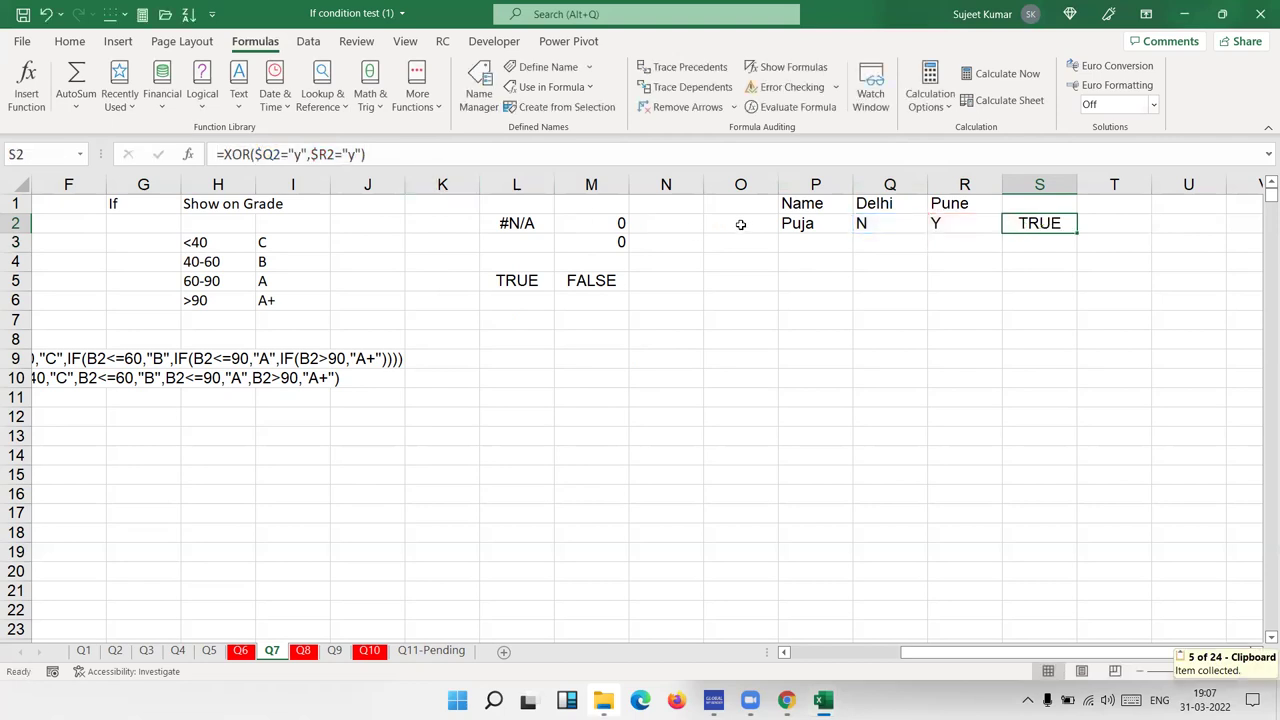
pyautogui.click(893, 224)
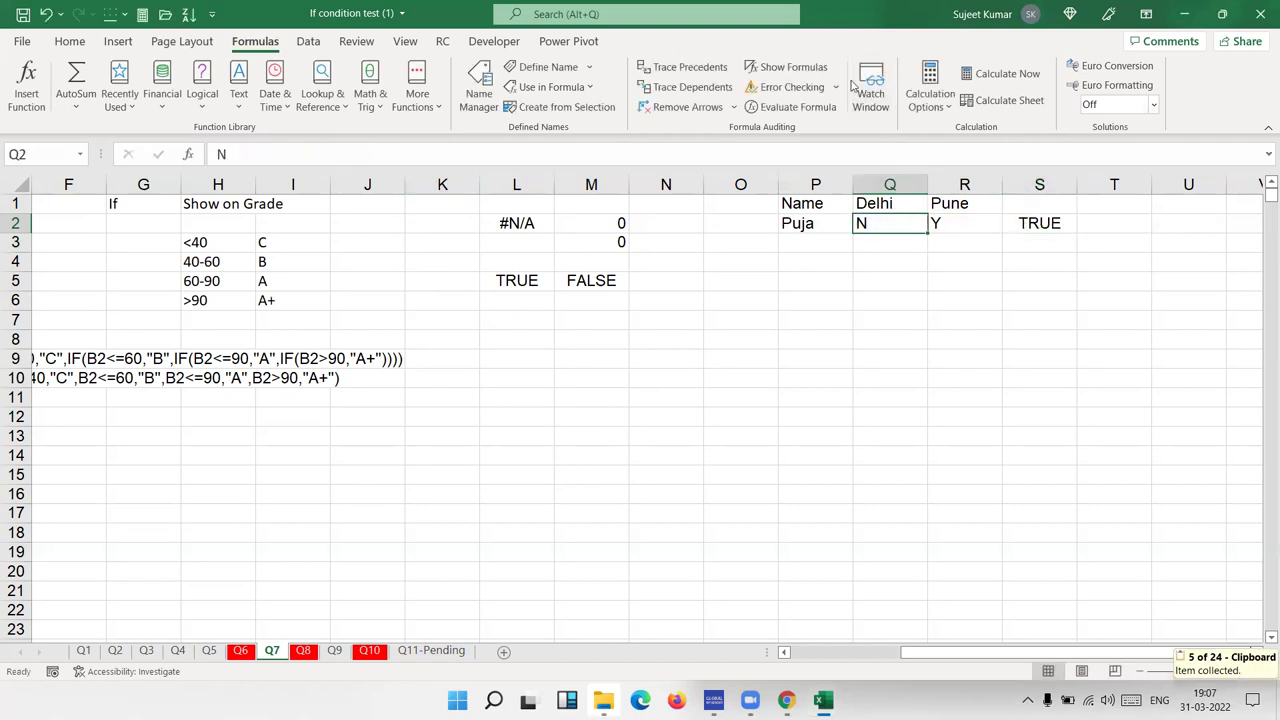
# Step: Give Q2 a Custom validation rule =XOR($Q2="y",$R2="y") and copy the cell
pyautogui.click(309, 41)
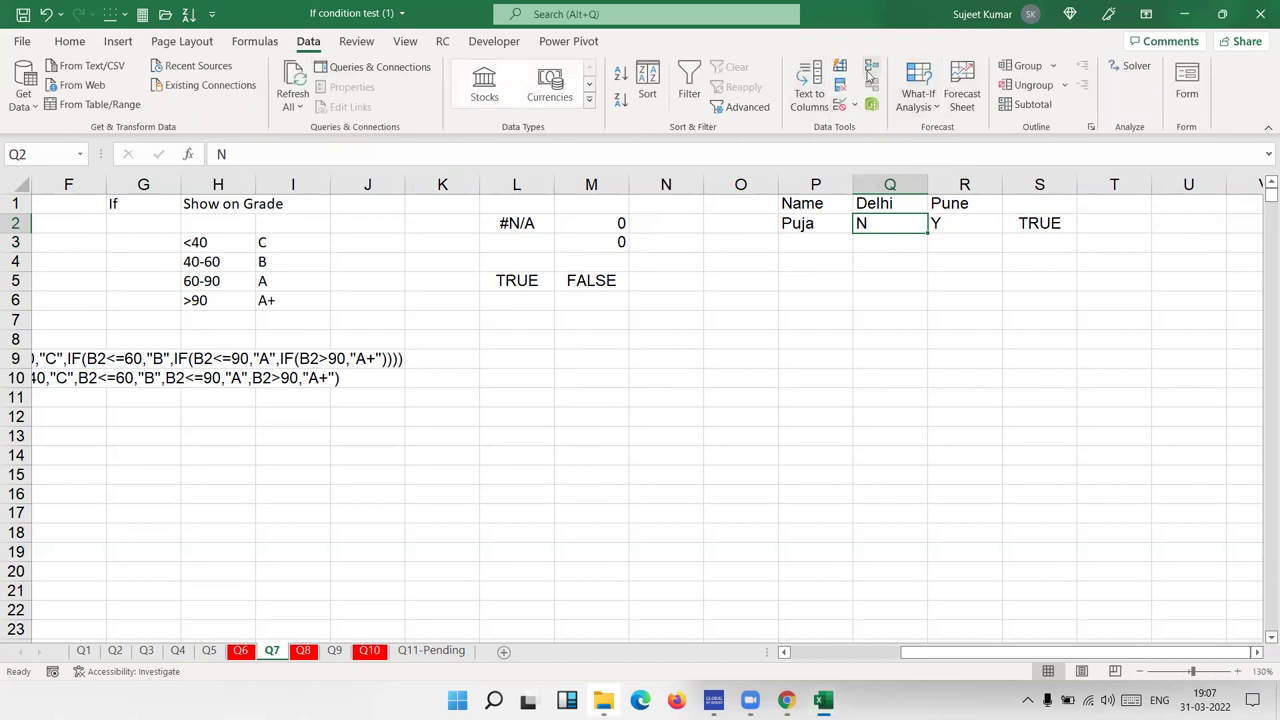
pyautogui.click(841, 102)
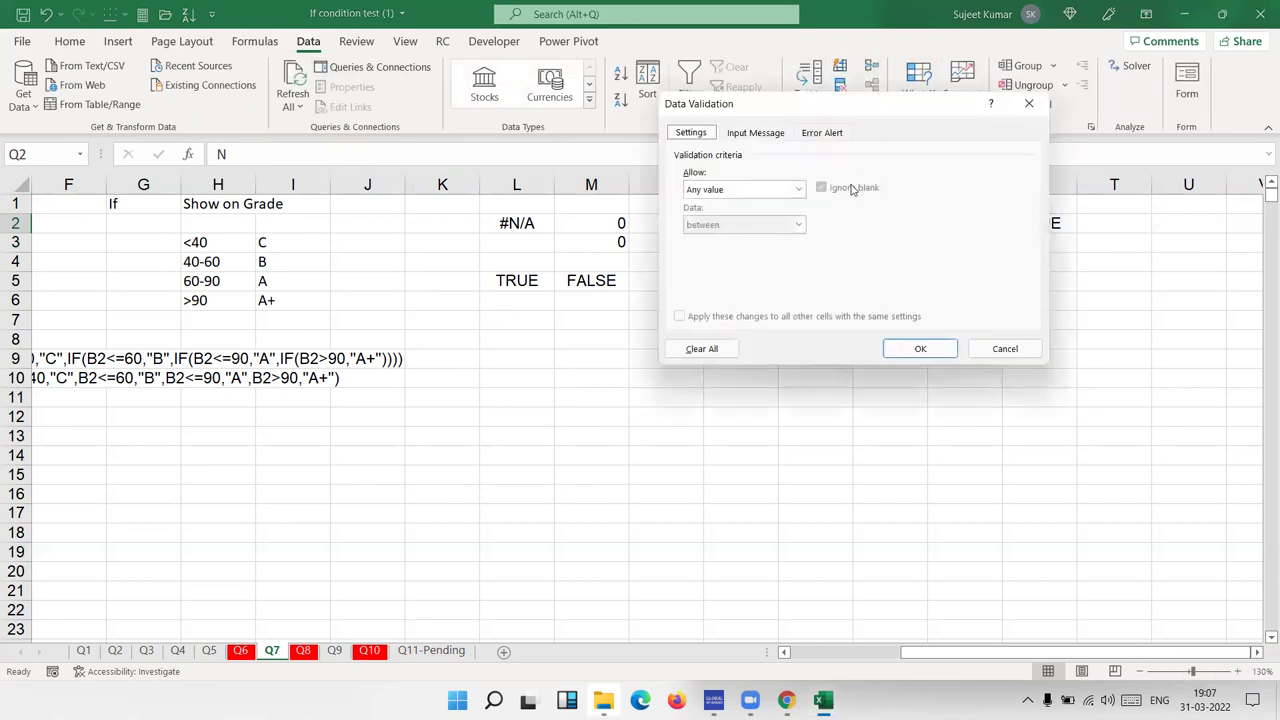
pyautogui.click(772, 194)
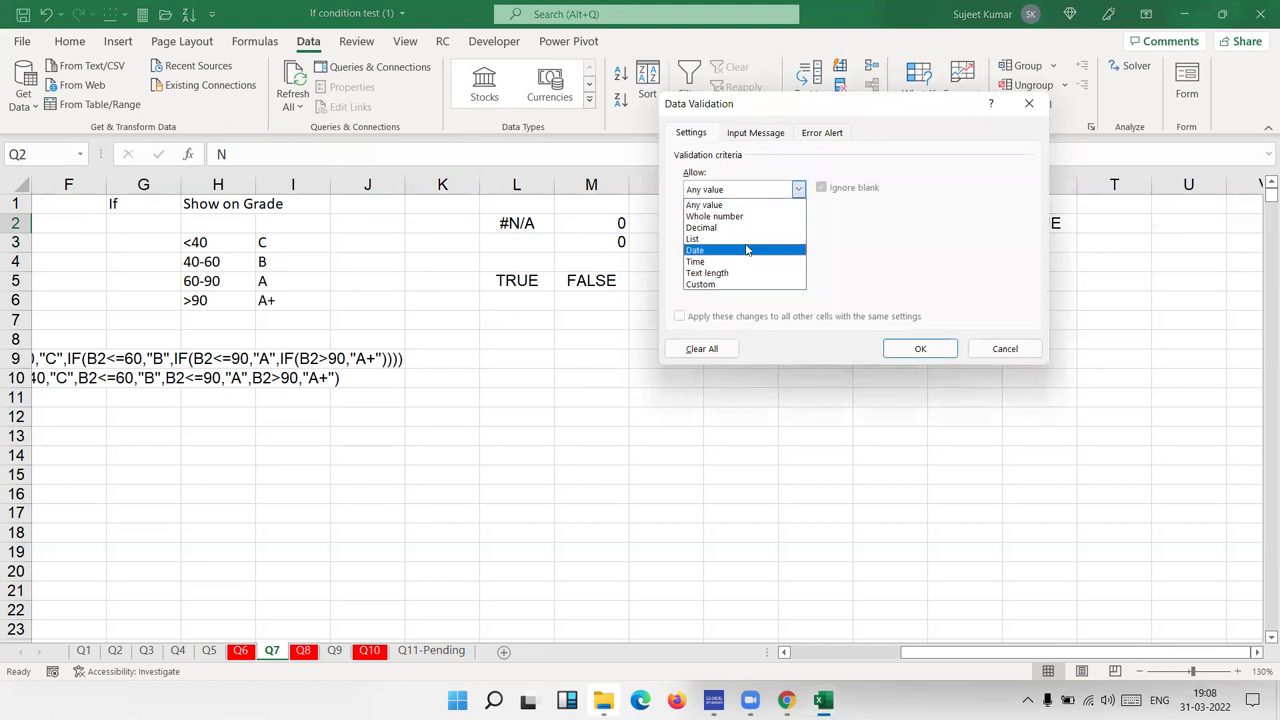
pyautogui.click(749, 285)
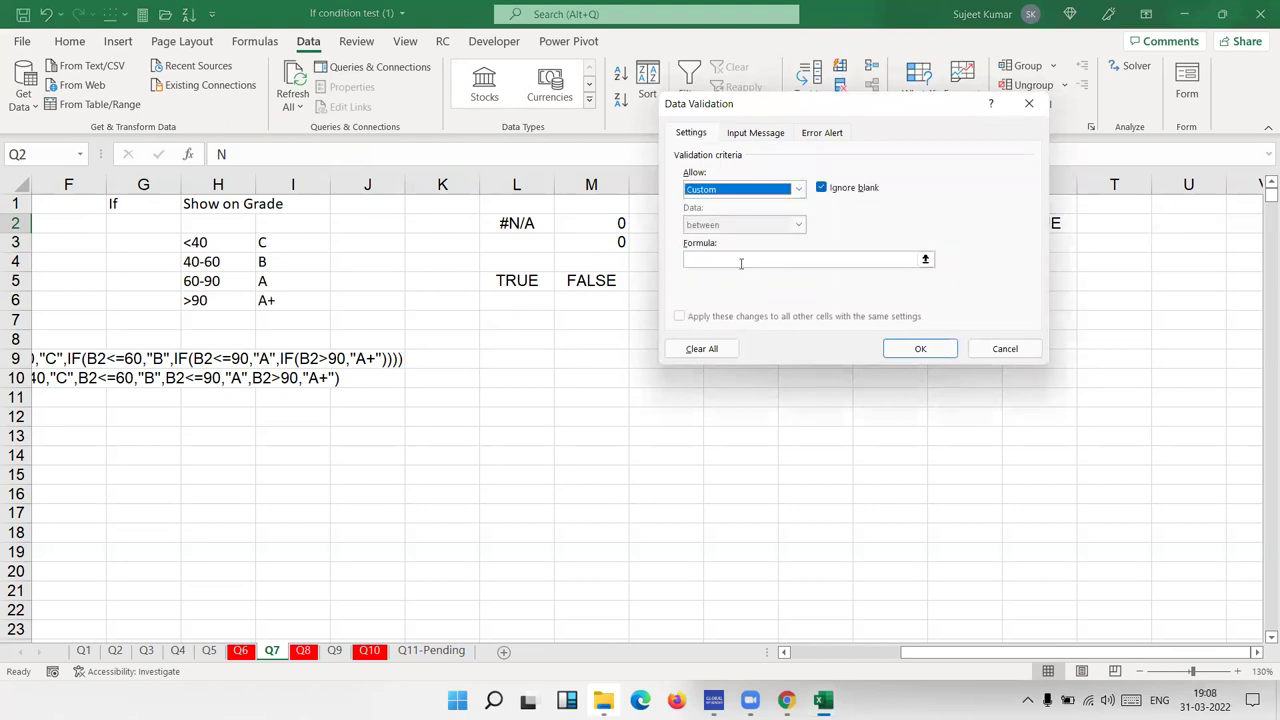
pyautogui.click(741, 261)
pyautogui.hotkey('ctrl', 'v')
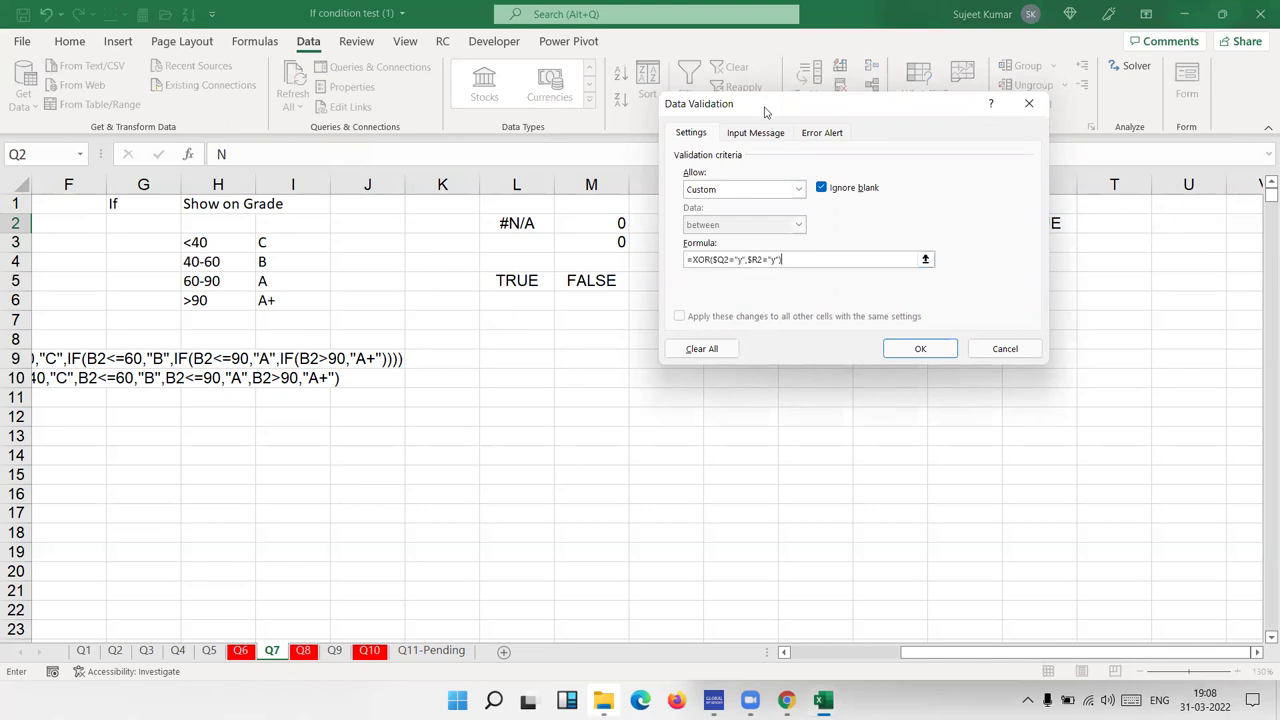
pyautogui.moveTo(765, 112); pyautogui.dragTo(786, 311)
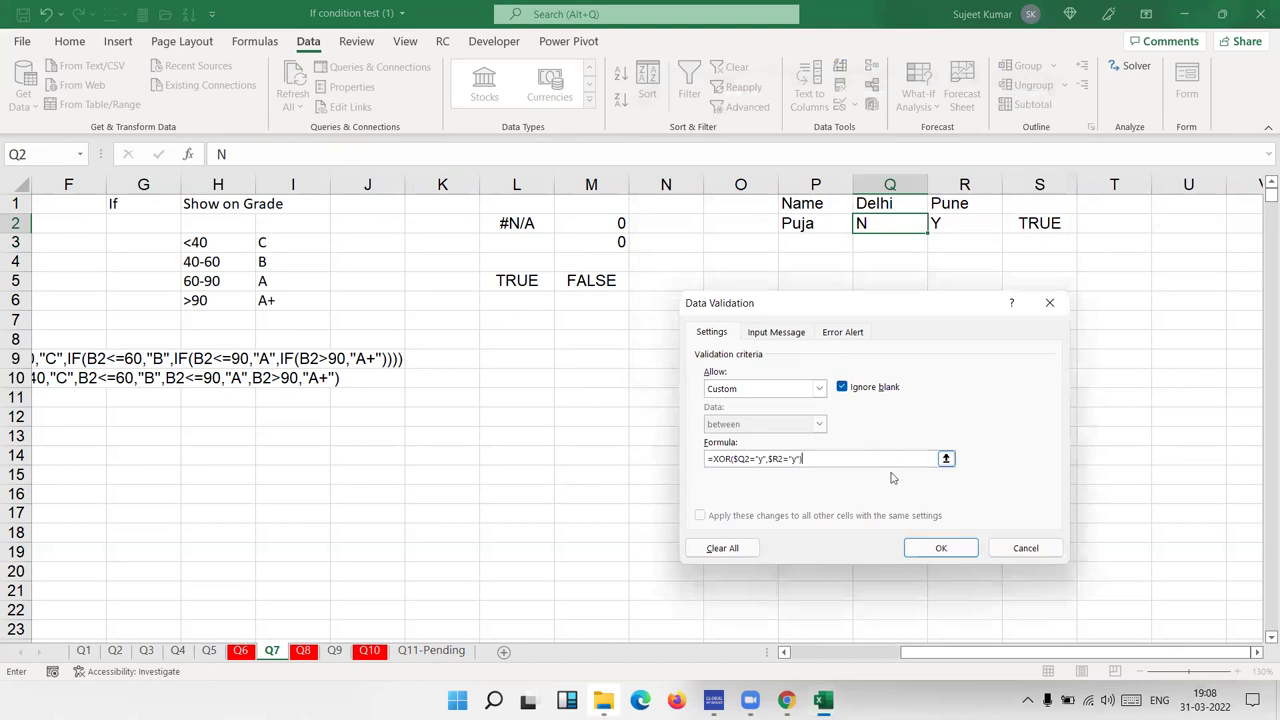
pyautogui.click(941, 549)
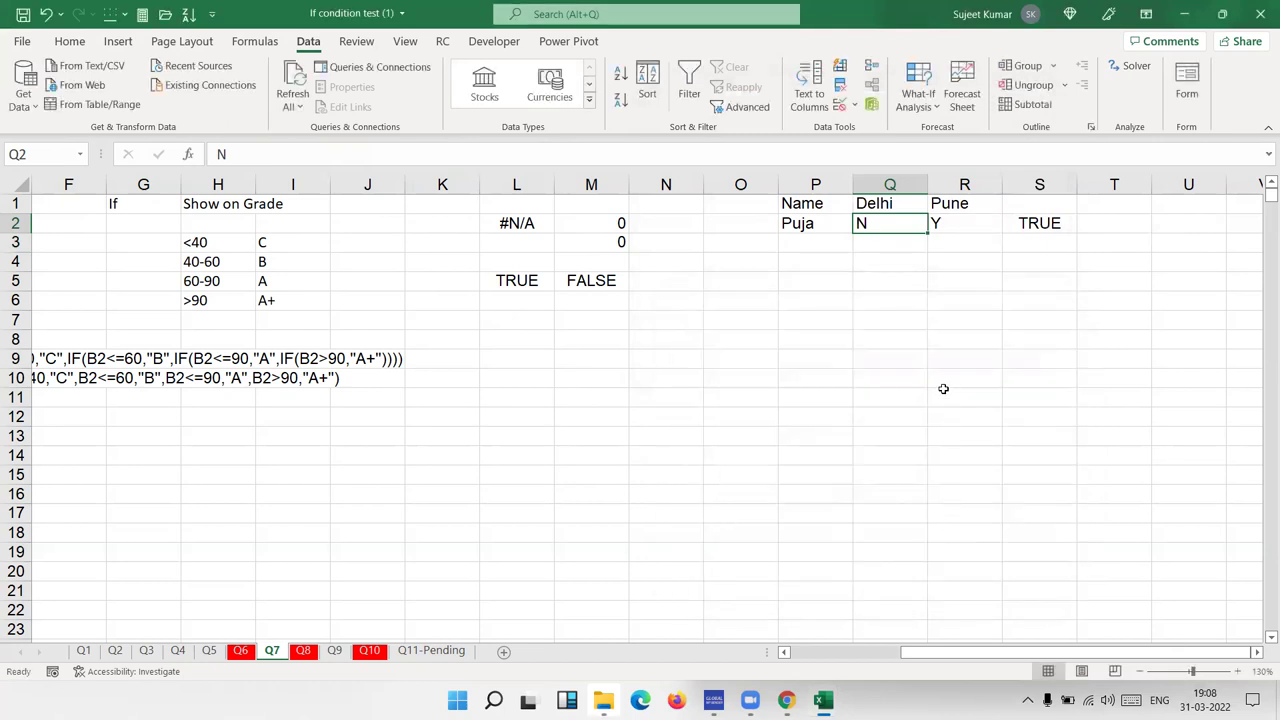
pyautogui.hotkey('ctrl', 'c')
# Step: Paste Special only the validation rule onto Q2:R15
pyautogui.moveTo(919, 229); pyautogui.dragTo(1004, 490)
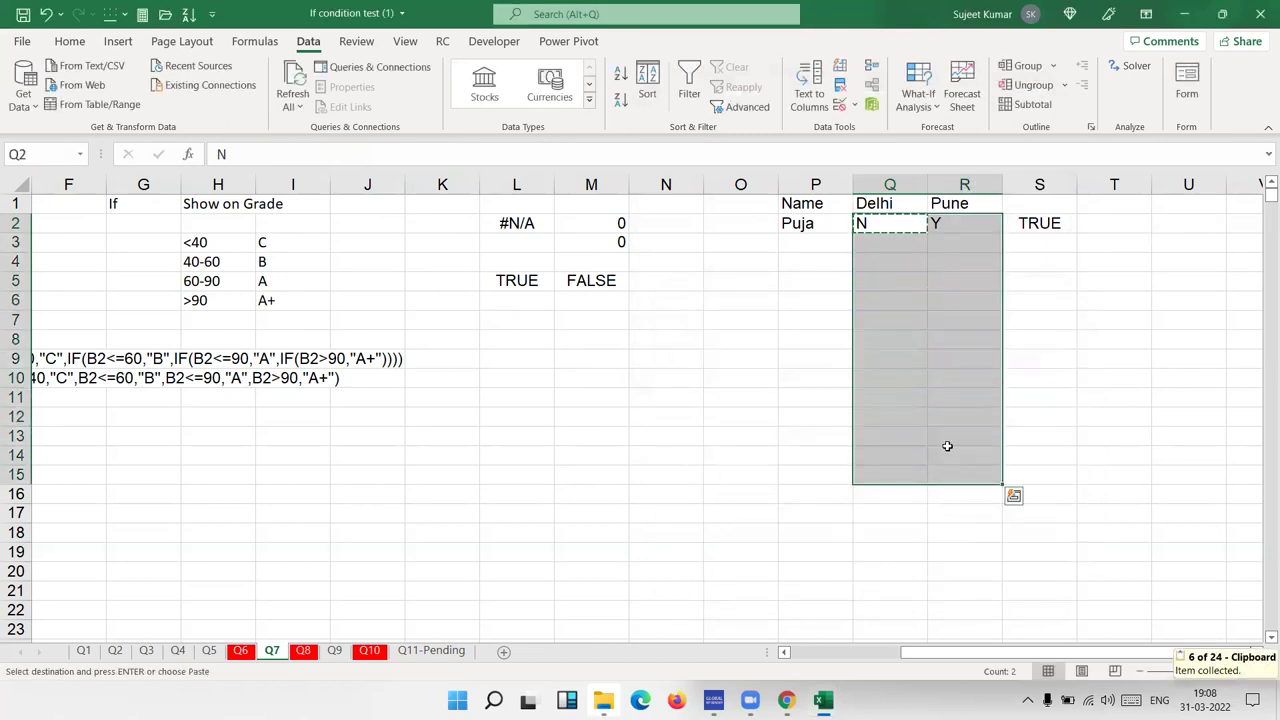
pyautogui.rightClick(946, 446)
pyautogui.click(1010, 289)
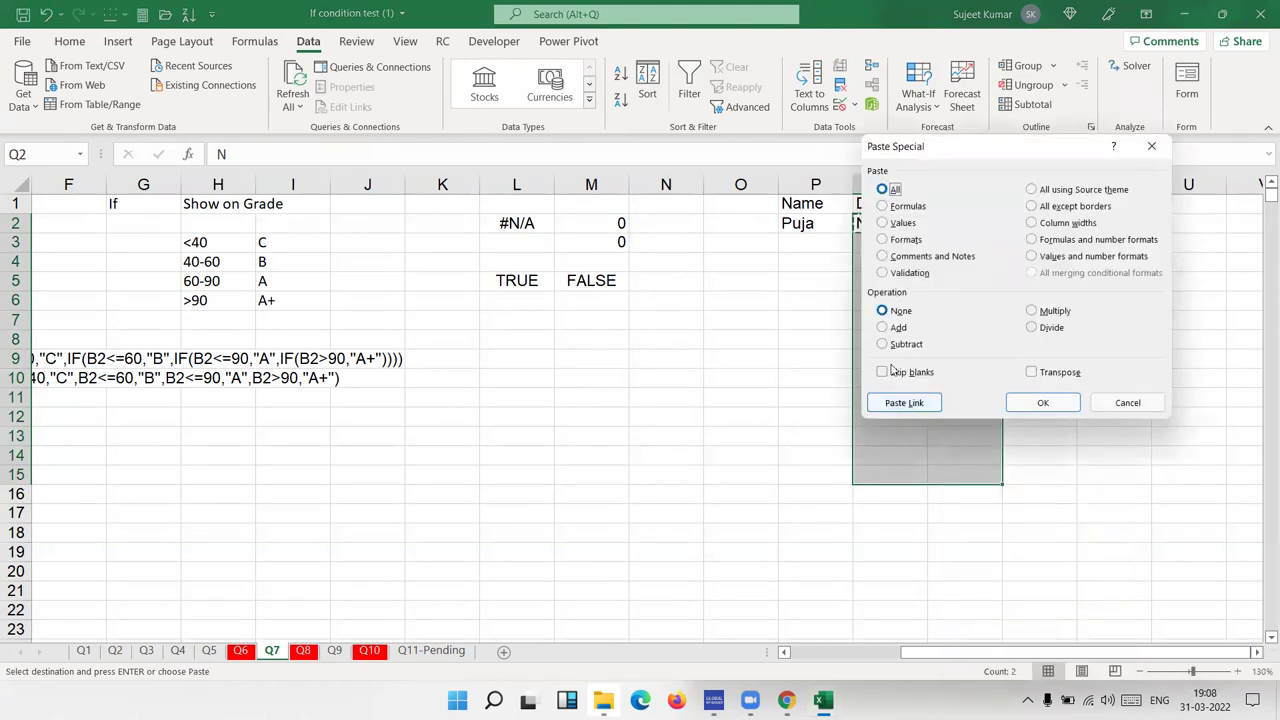
pyautogui.click(884, 274)
pyautogui.click(1042, 402)
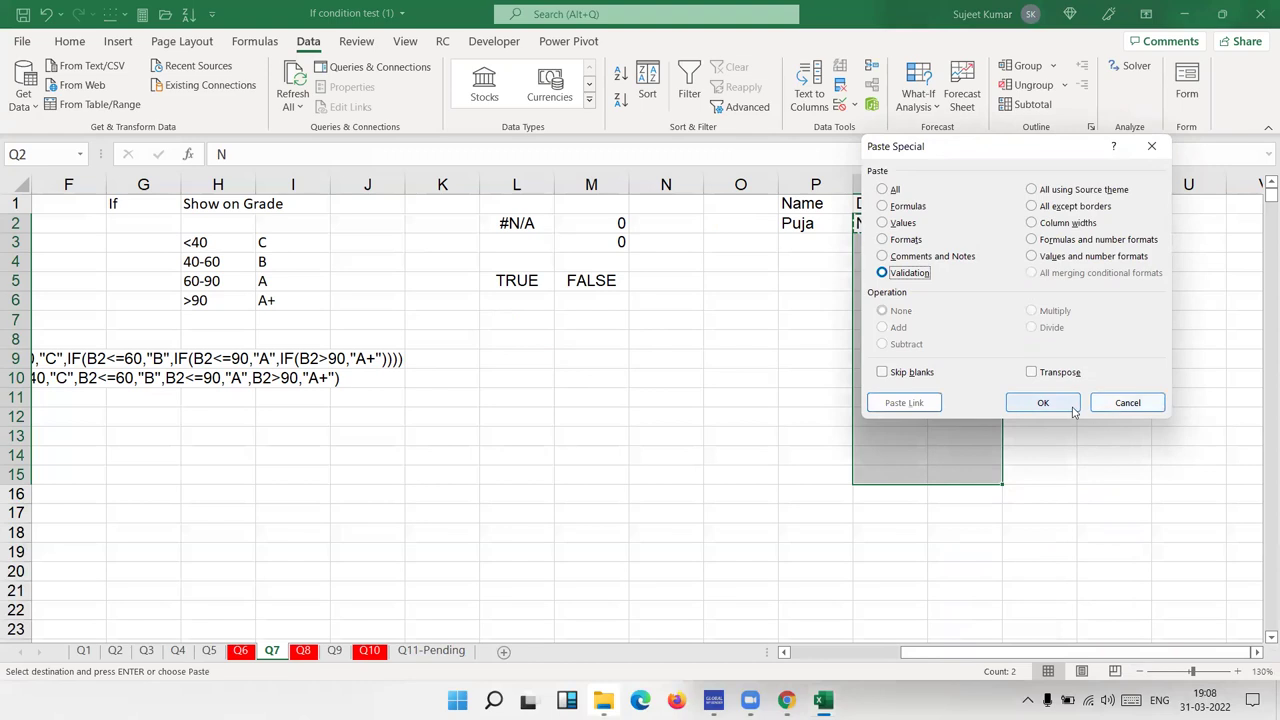
# Step: Test the rule with y in Q4 and 1 in R4, then clear both entries
pyautogui.click(915, 260)
pyautogui.write('y')
pyautogui.press('Return')
pyautogui.click(913, 254)
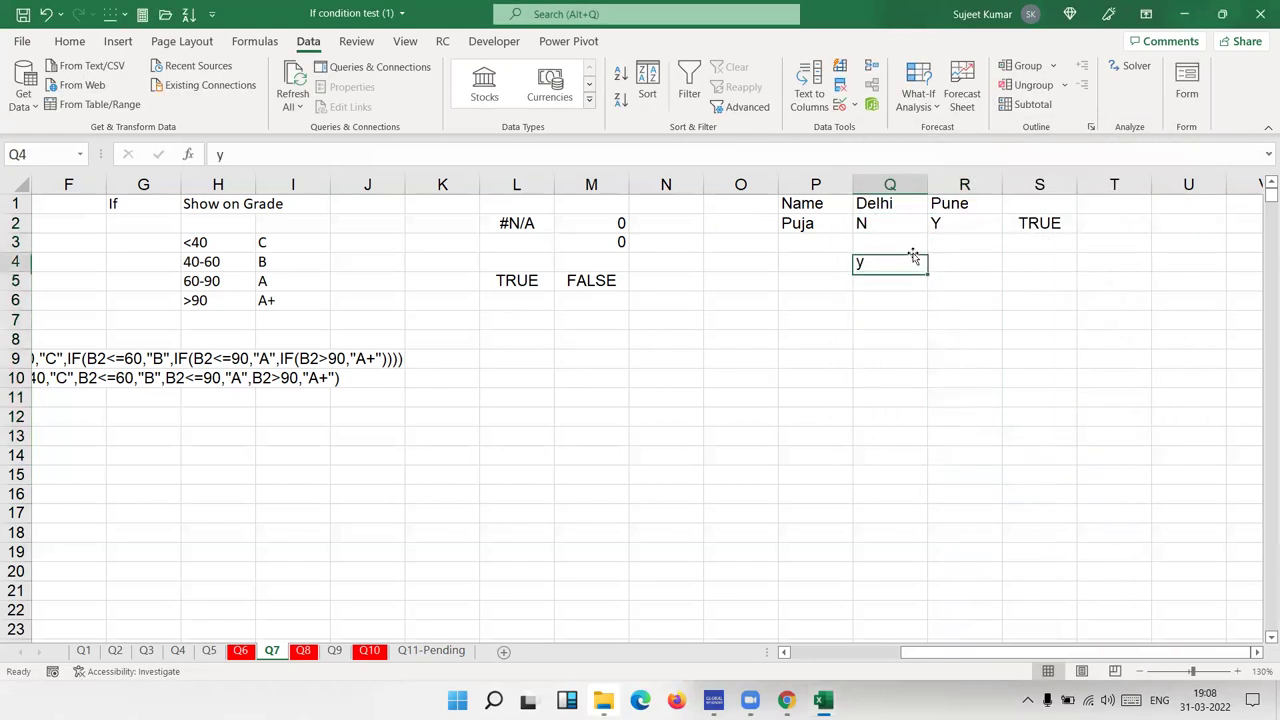
pyautogui.press('Right')
pyautogui.write('1')
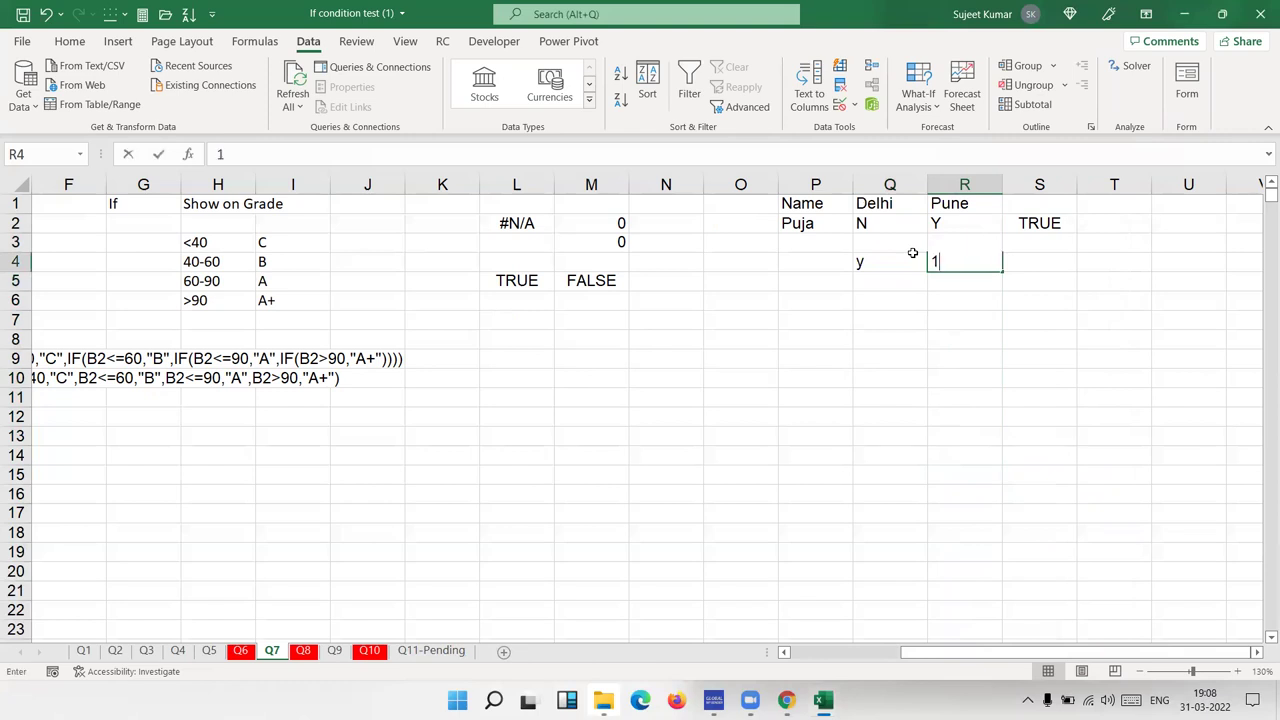
pyautogui.press('Return')
pyautogui.press('Up')
pyautogui.press('Delete')
pyautogui.click(912, 253)
pyautogui.press('Delete')
pyautogui.press('Up')
pyautogui.press('Up')
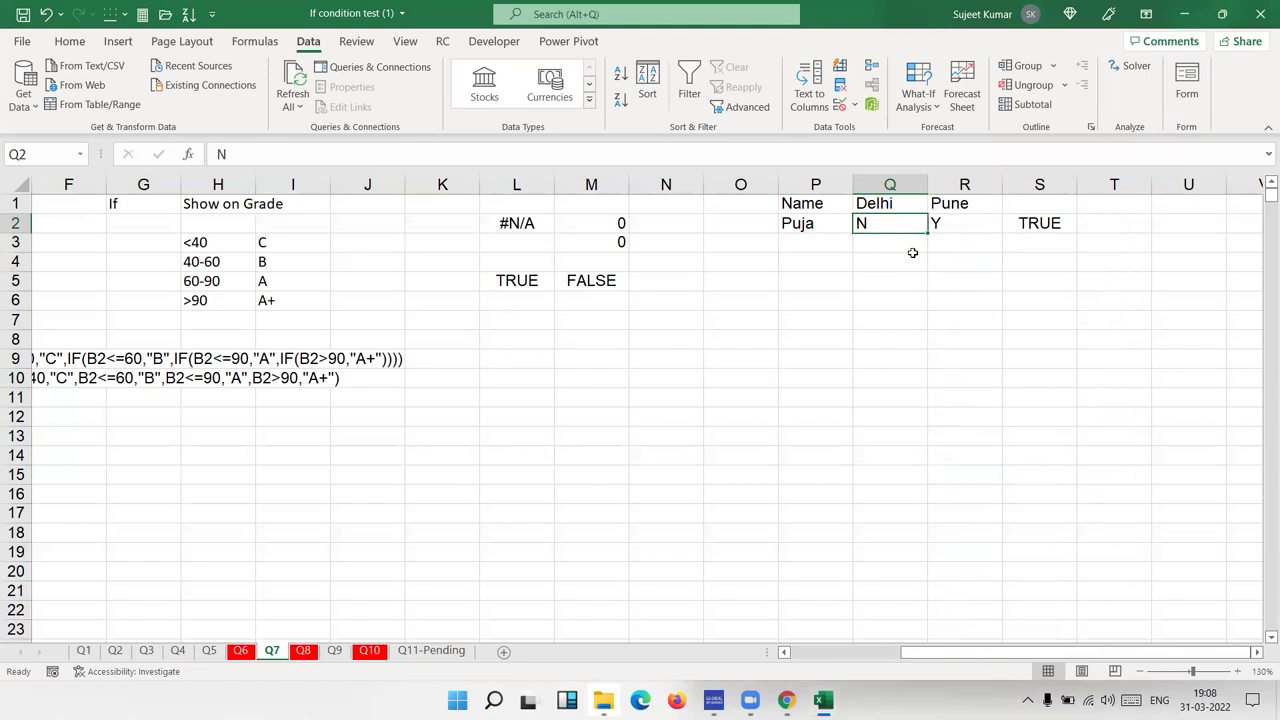
pyautogui.click(840, 106)
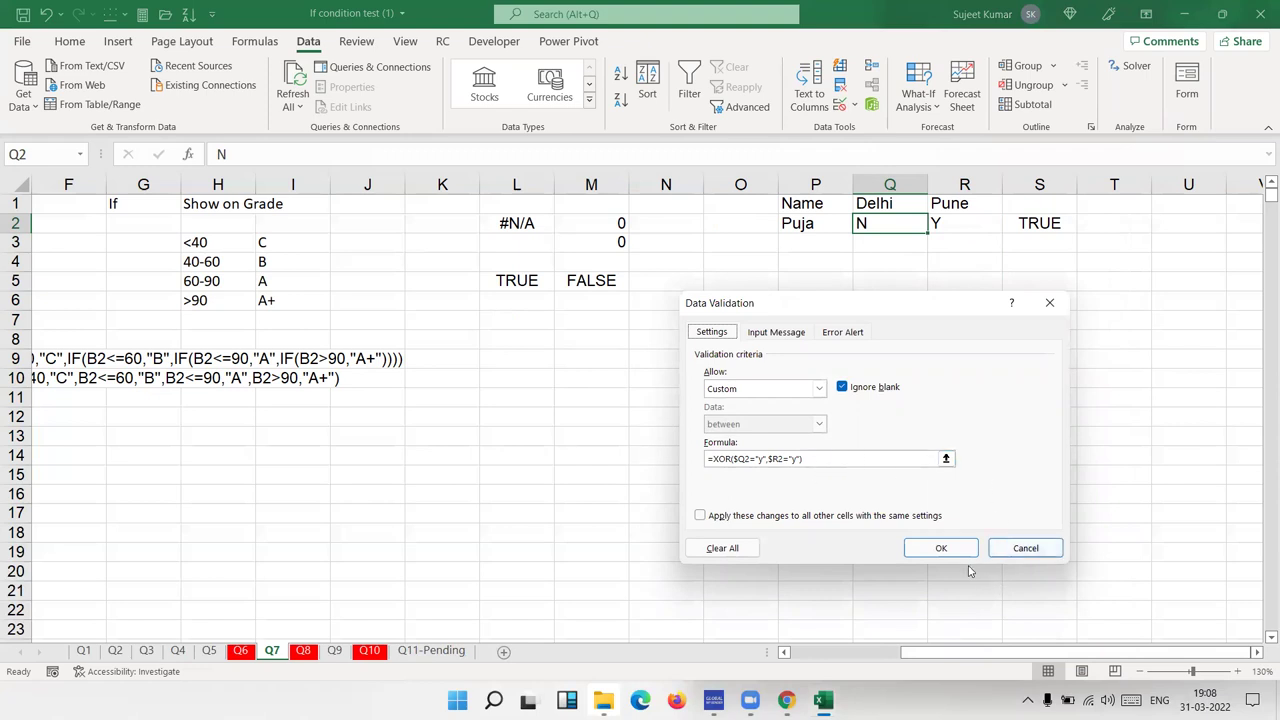
pyautogui.click(941, 550)
pyautogui.click(904, 266)
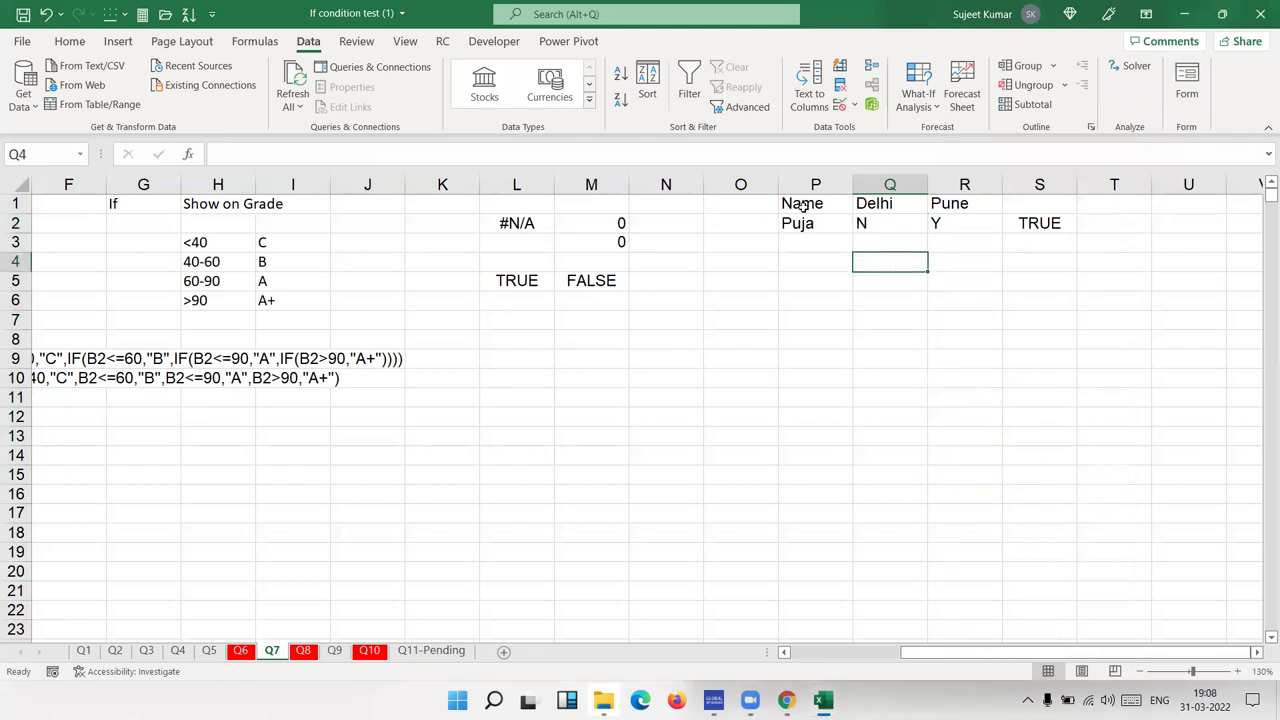
pyautogui.click(840, 104)
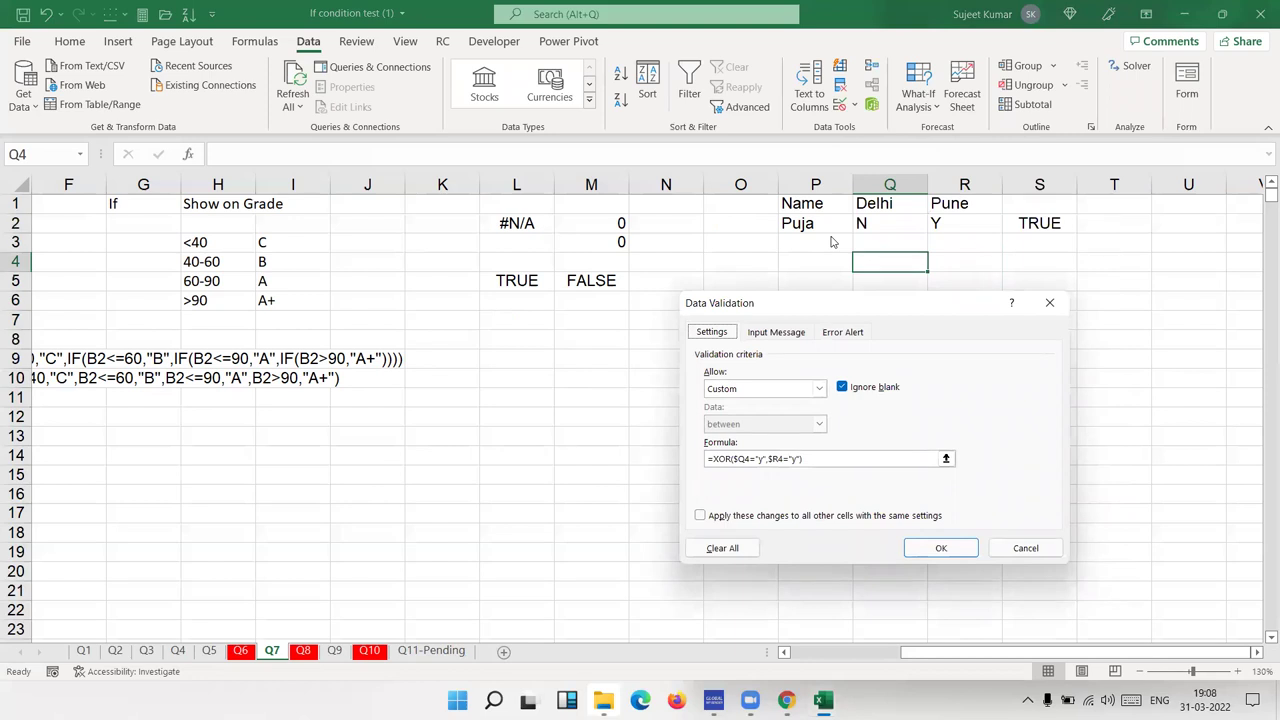
pyautogui.press('Escape')
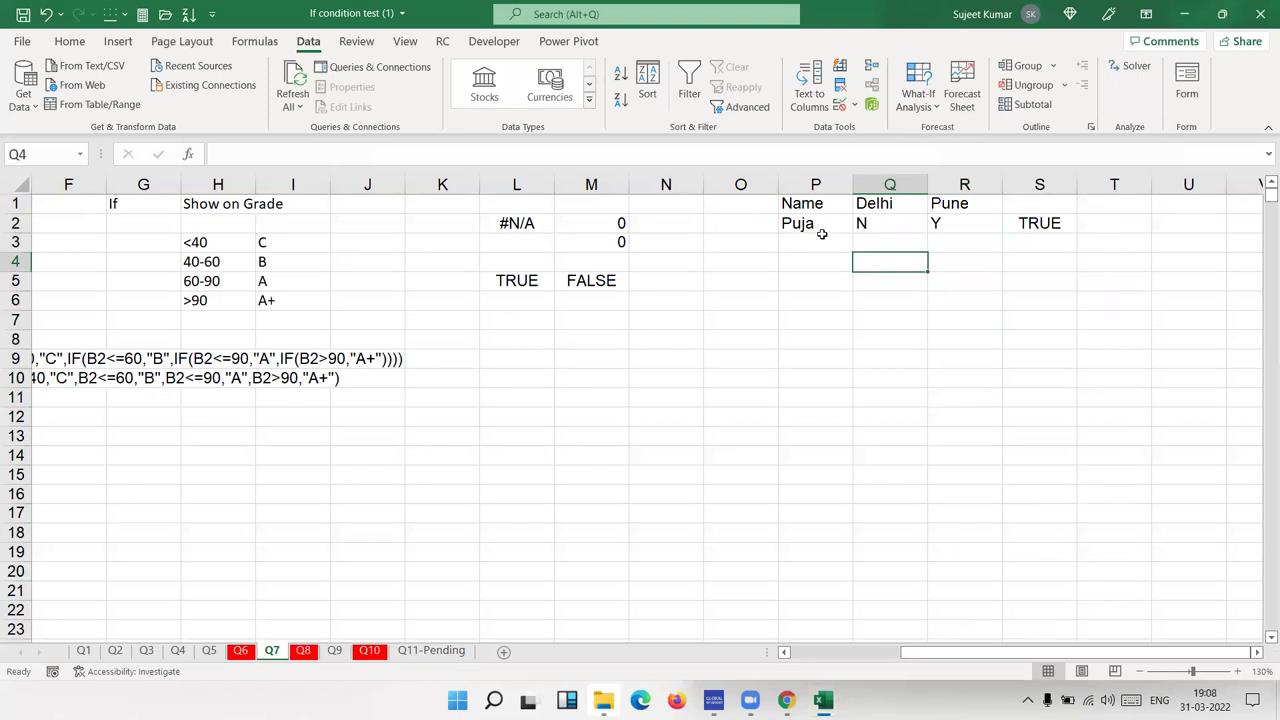
# Step: Enter Y in Q4, see a second Y in R4 refused, and enter N\ instead
pyautogui.write('Y')
pyautogui.press('Tab')
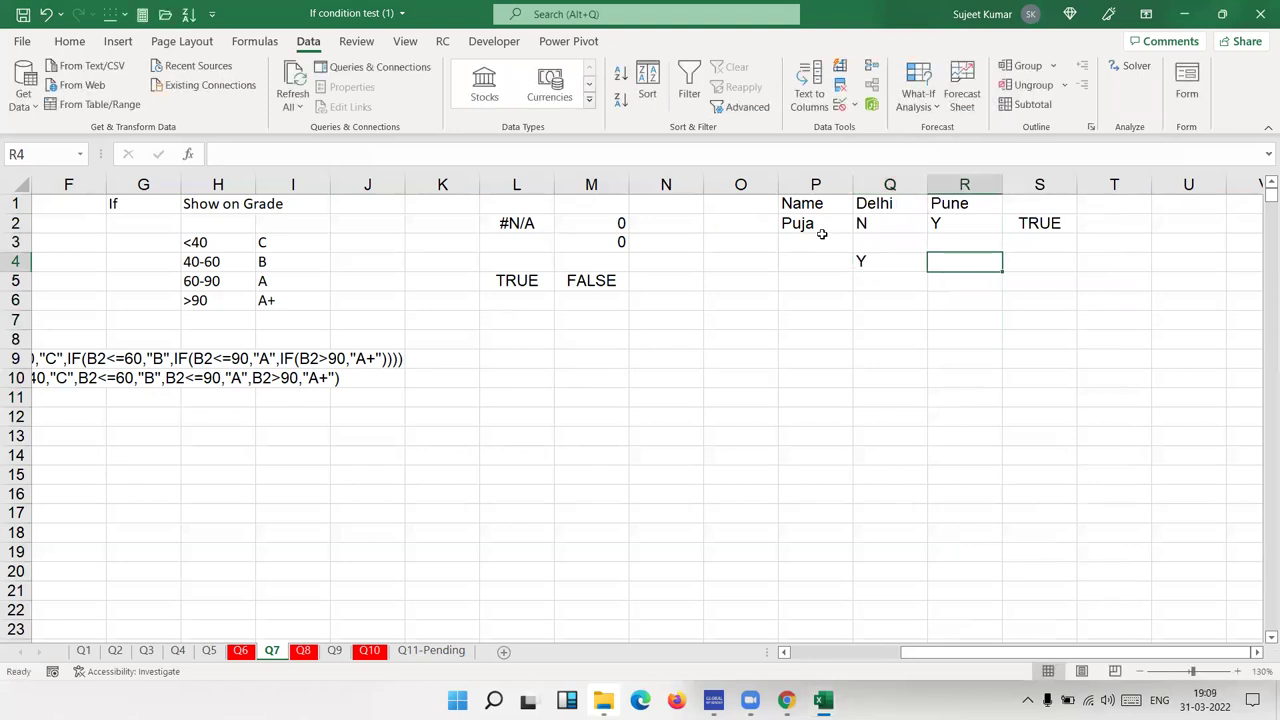
pyautogui.write('Y')
pyautogui.press('Tab')
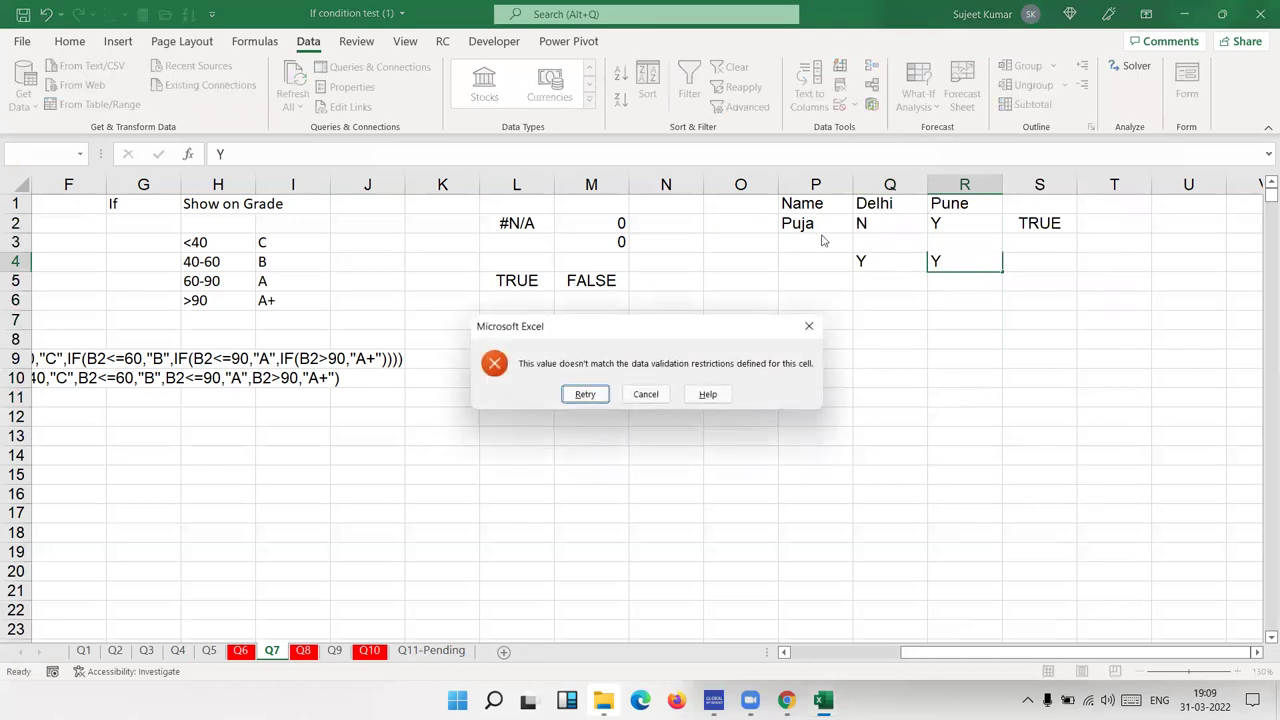
pyautogui.press('Escape')
pyautogui.write('N\\')
pyautogui.press('Return')
pyautogui.press('Up')
pyautogui.press('Right')
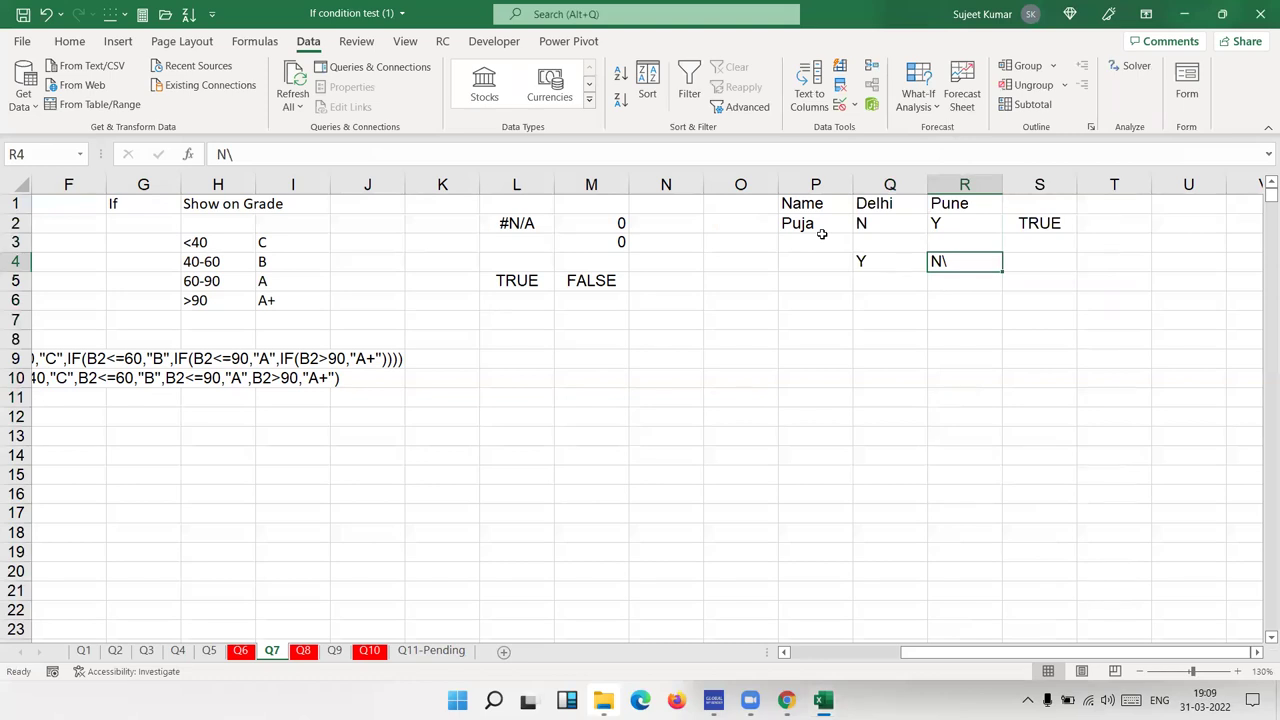
# Step: Check the XOR formula in S2, then move to the formula text in E9
pyautogui.press('Up')
pyautogui.press('Up')
pyautogui.press('Right')
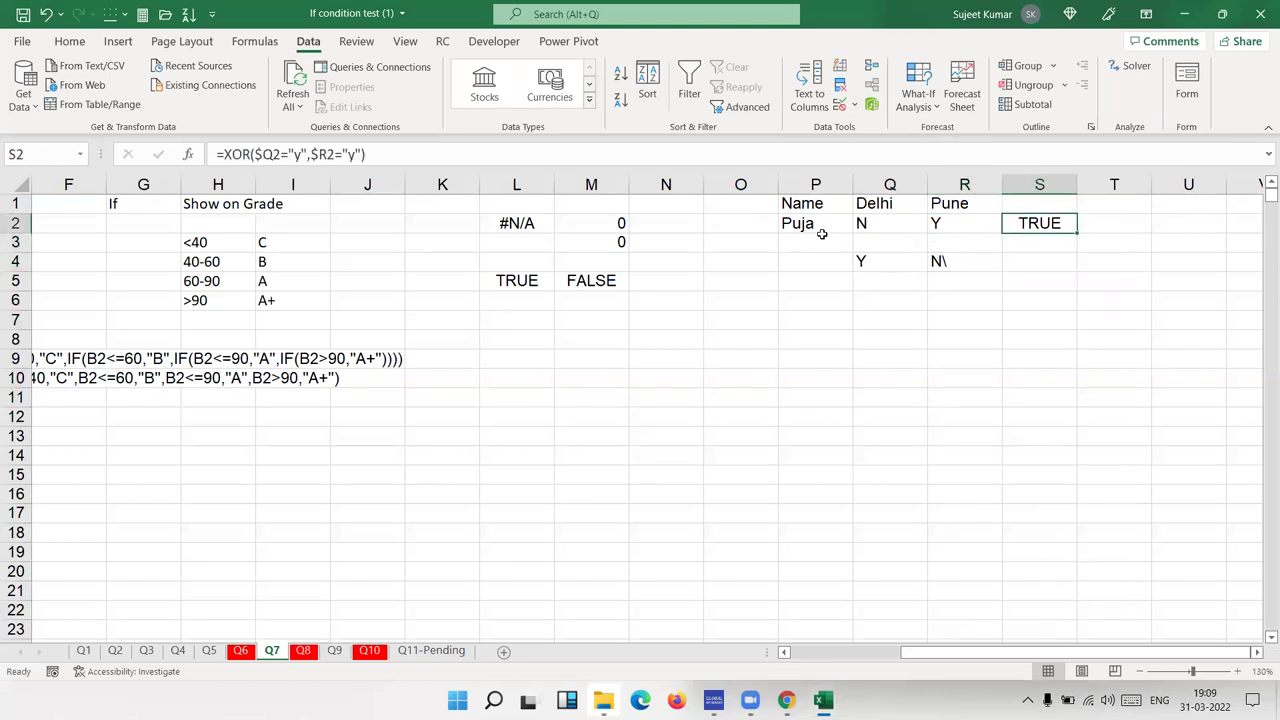
pyautogui.press('Left')
pyautogui.press('Left')
pyautogui.press('Left')
pyautogui.press('Left')
pyautogui.press('Left')
pyautogui.press('Left')
pyautogui.press('Left')
pyautogui.press('Left')
pyautogui.press('Down')
pyautogui.press('Down')
pyautogui.press('Down')
pyautogui.press('Right')
pyautogui.press('Right')
pyautogui.press('Right')
pyautogui.press('Right')
pyautogui.press('Down')
pyautogui.press('Down')
pyautogui.press('Down')
pyautogui.press('Down')
pyautogui.press('Down')
pyautogui.press('Down')
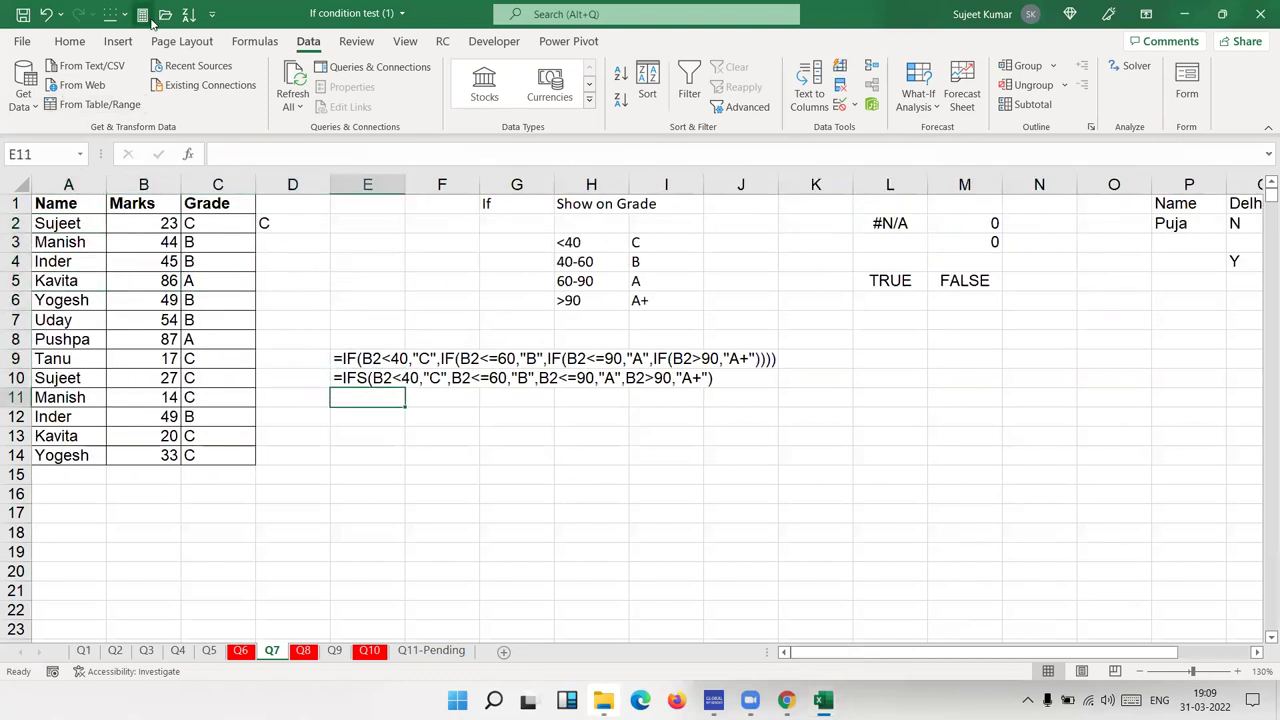
# Step: Browse the Formulas tab's Logical functions list, including SWITCH, then go to sheet Q8
pyautogui.click(70, 41)
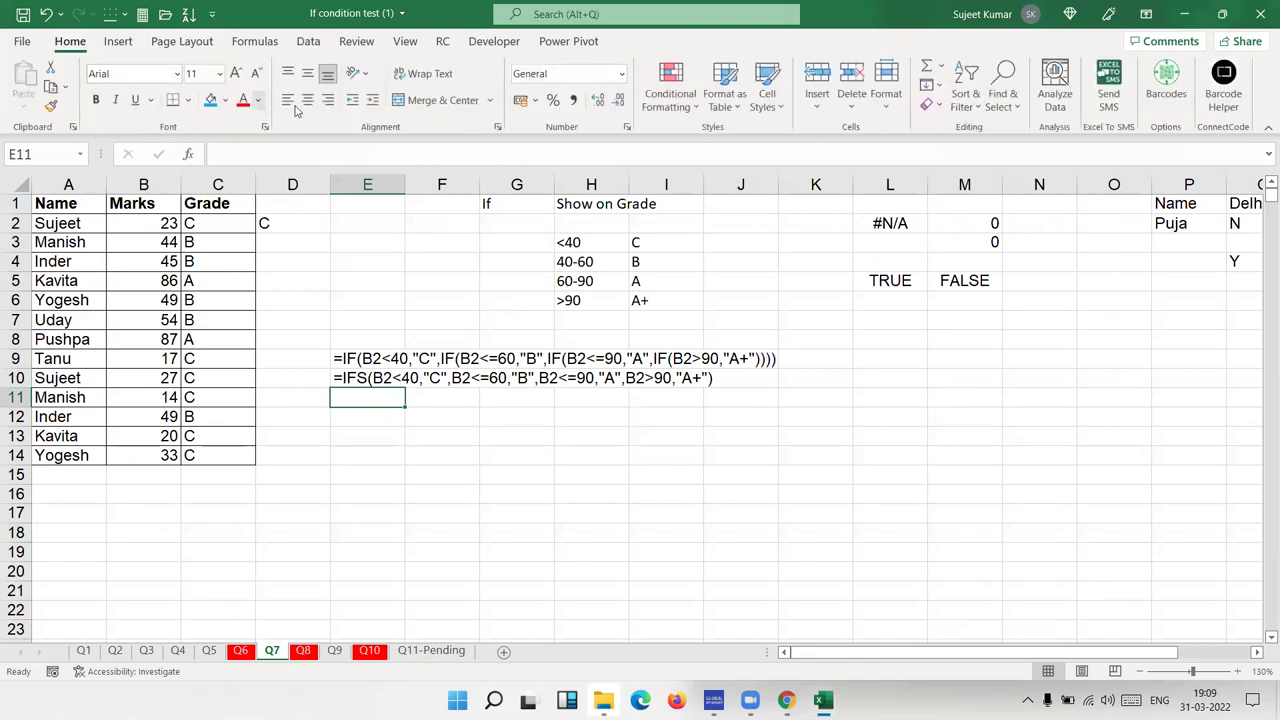
pyautogui.click(308, 41)
pyautogui.click(255, 41)
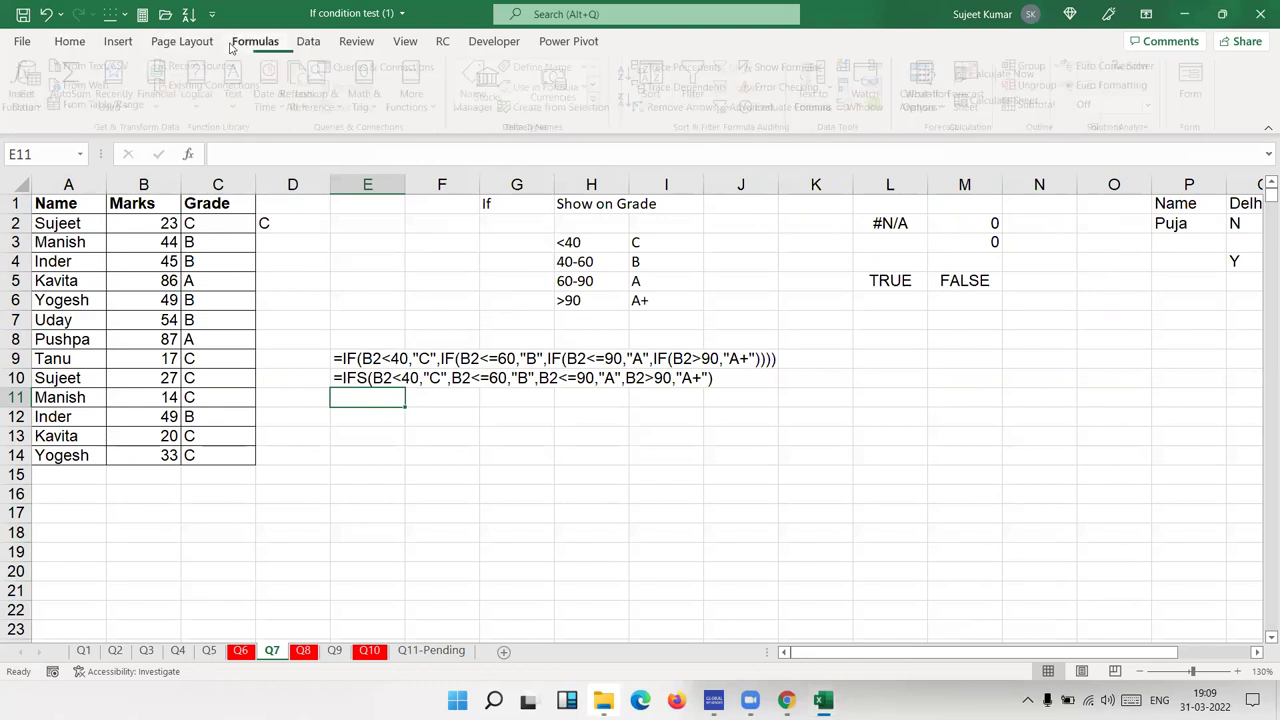
pyautogui.click(202, 88)
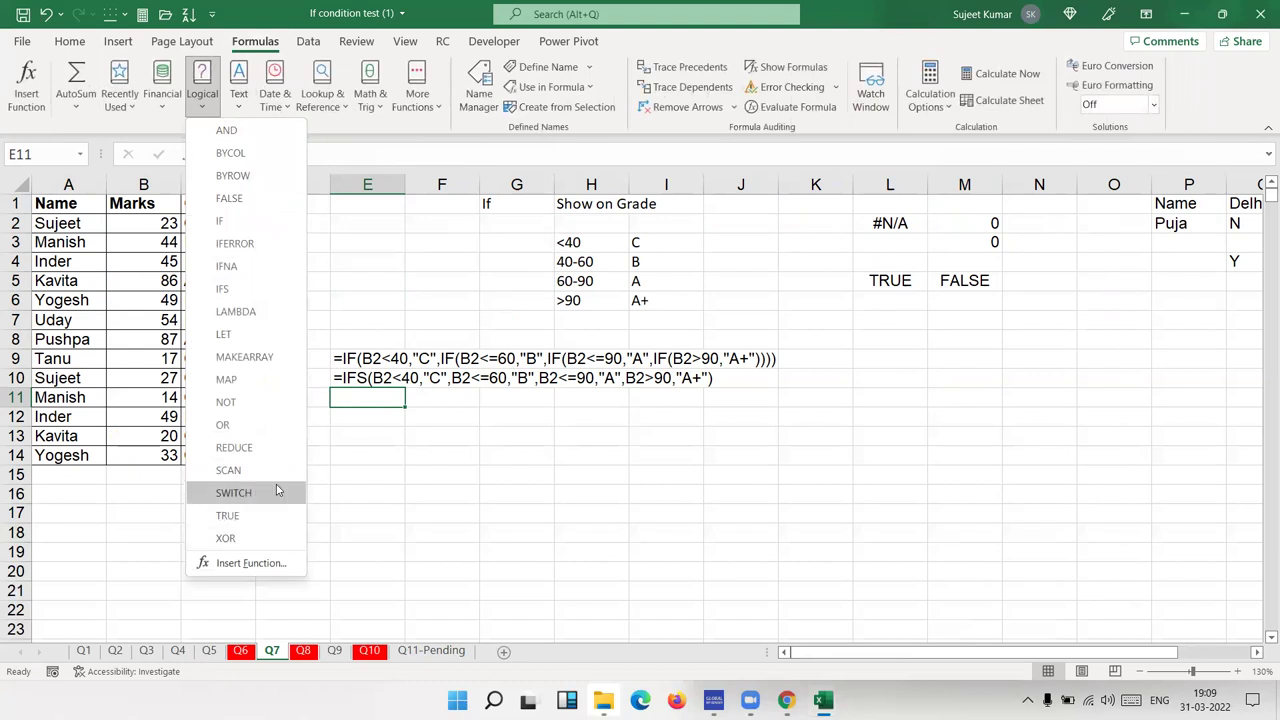
pyautogui.click(366, 606)
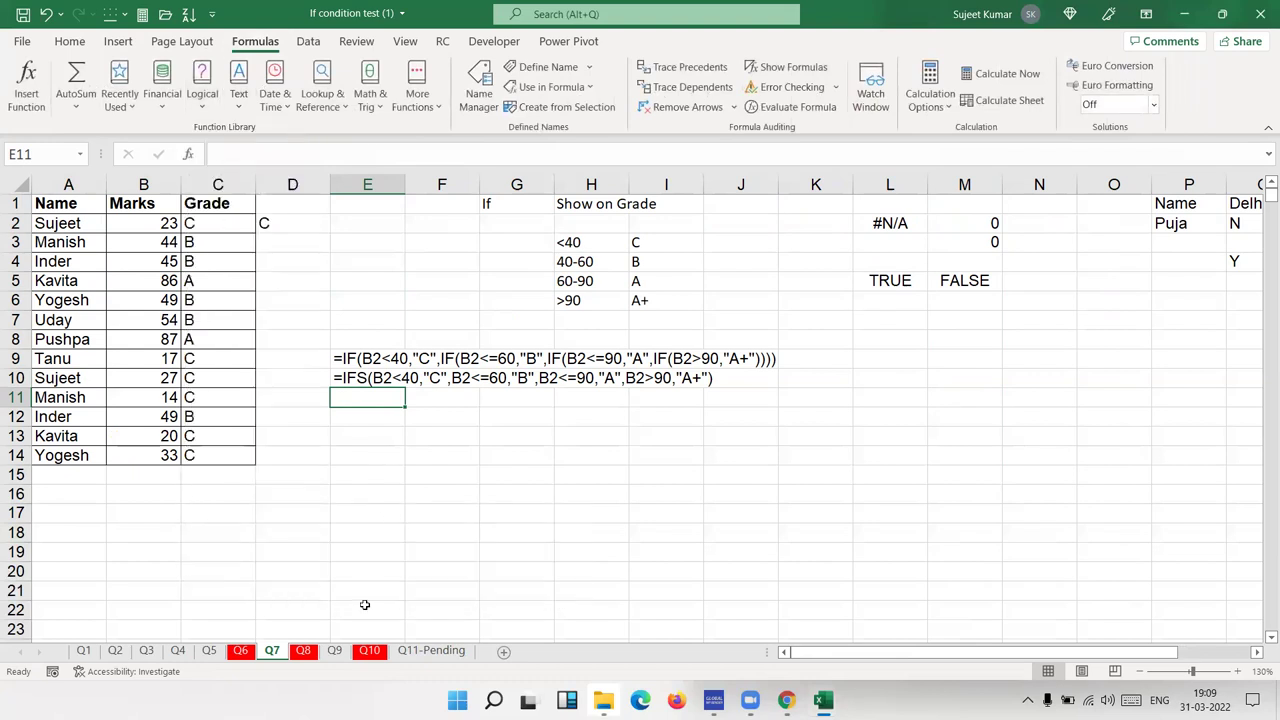
pyautogui.click(303, 651)
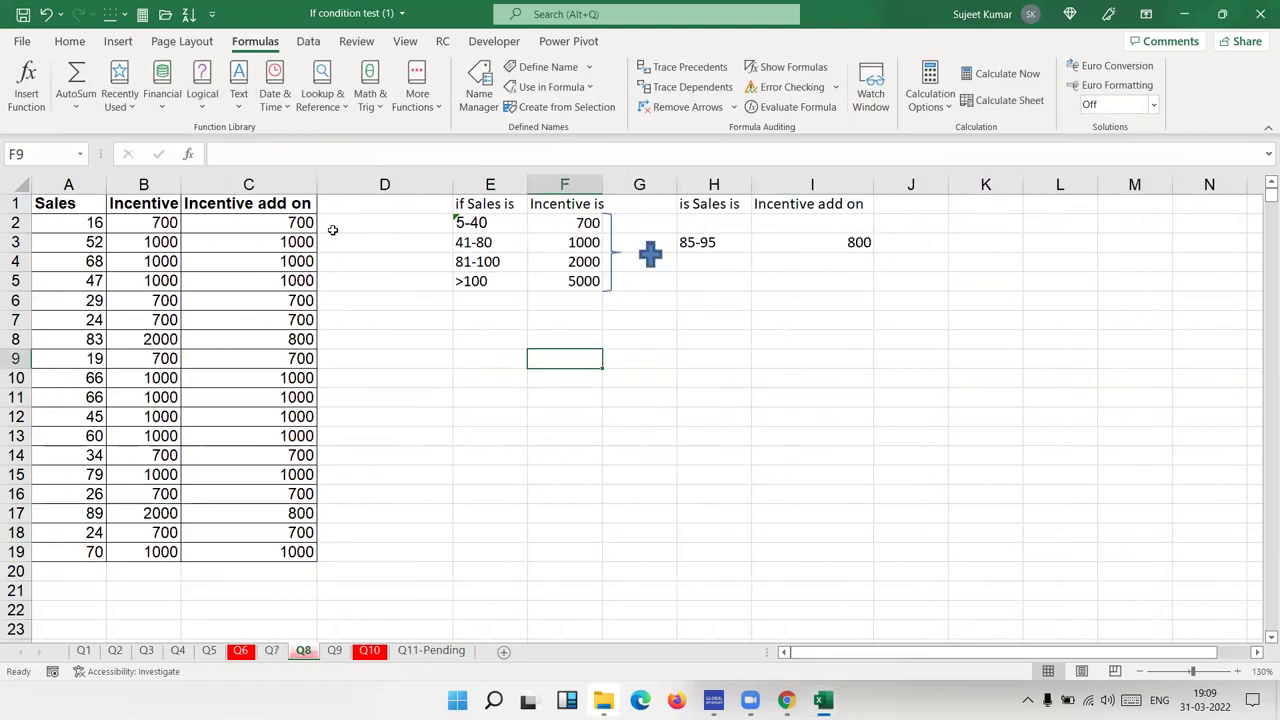
pyautogui.click(168, 221)
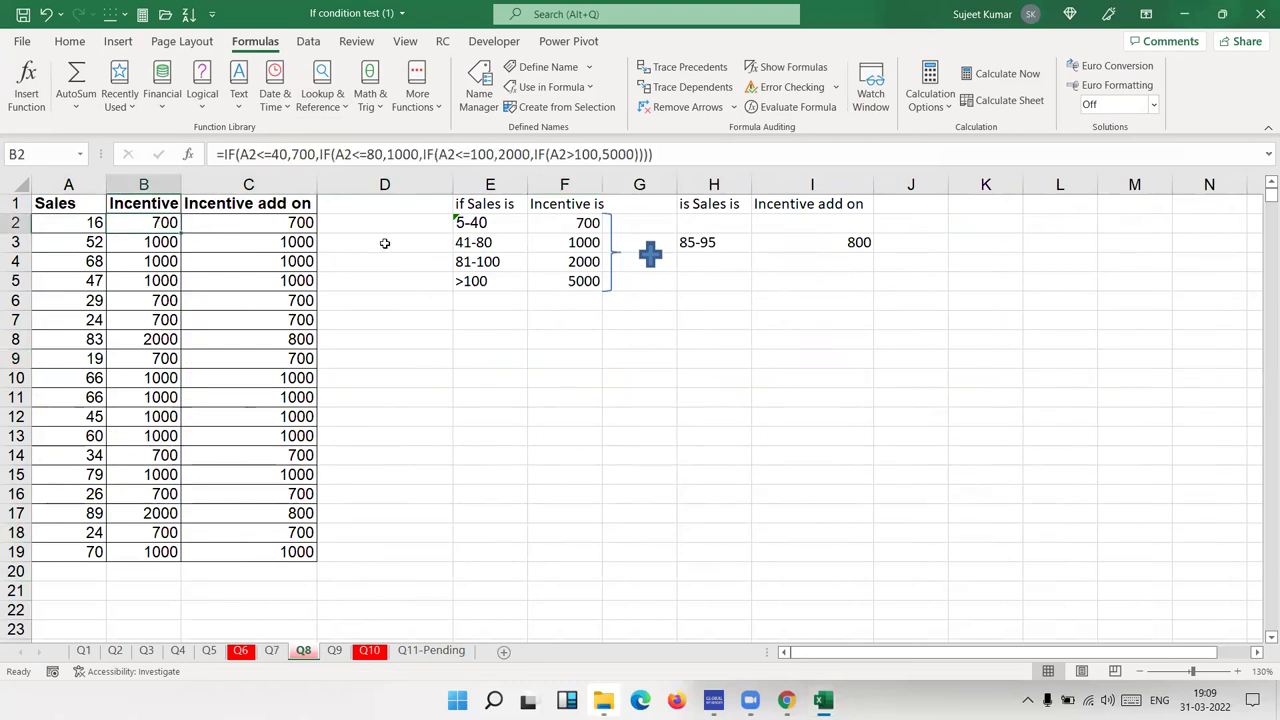
pyautogui.click(316, 218)
pyautogui.click(334, 218)
pyautogui.write('=')
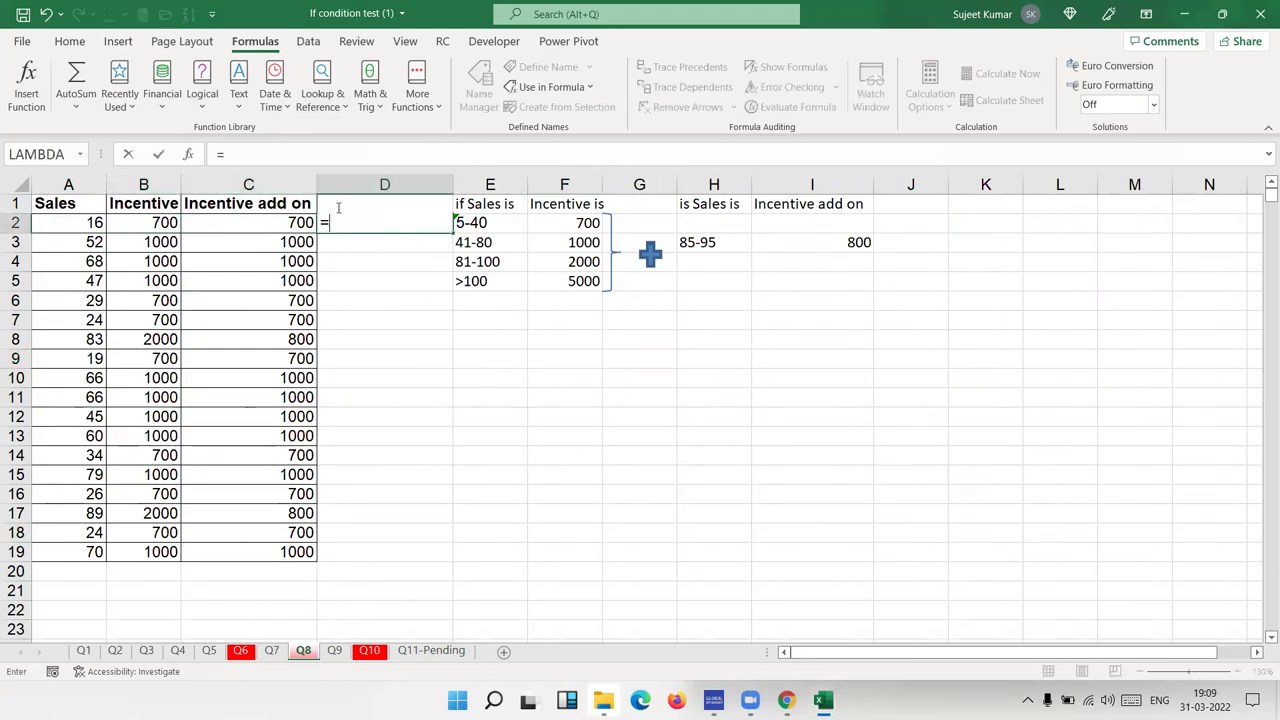
pyautogui.write('swi')
pyautogui.press('Tab')
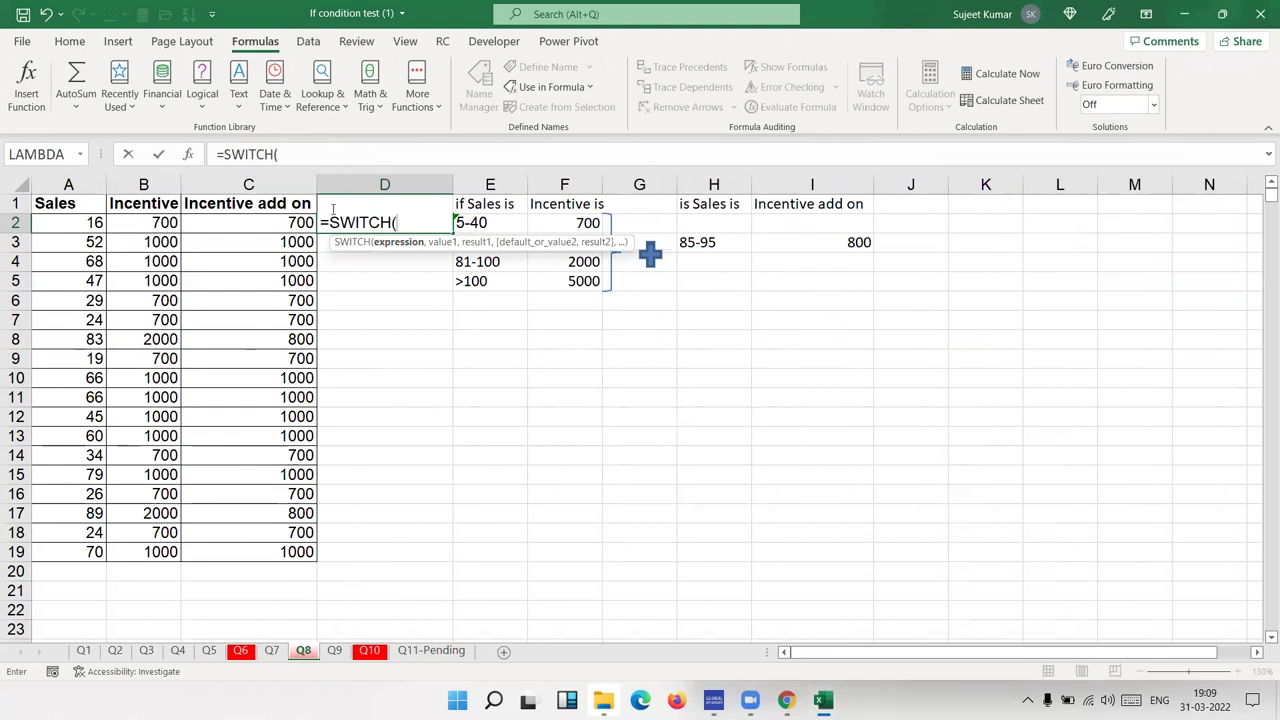
pyautogui.click(100, 223)
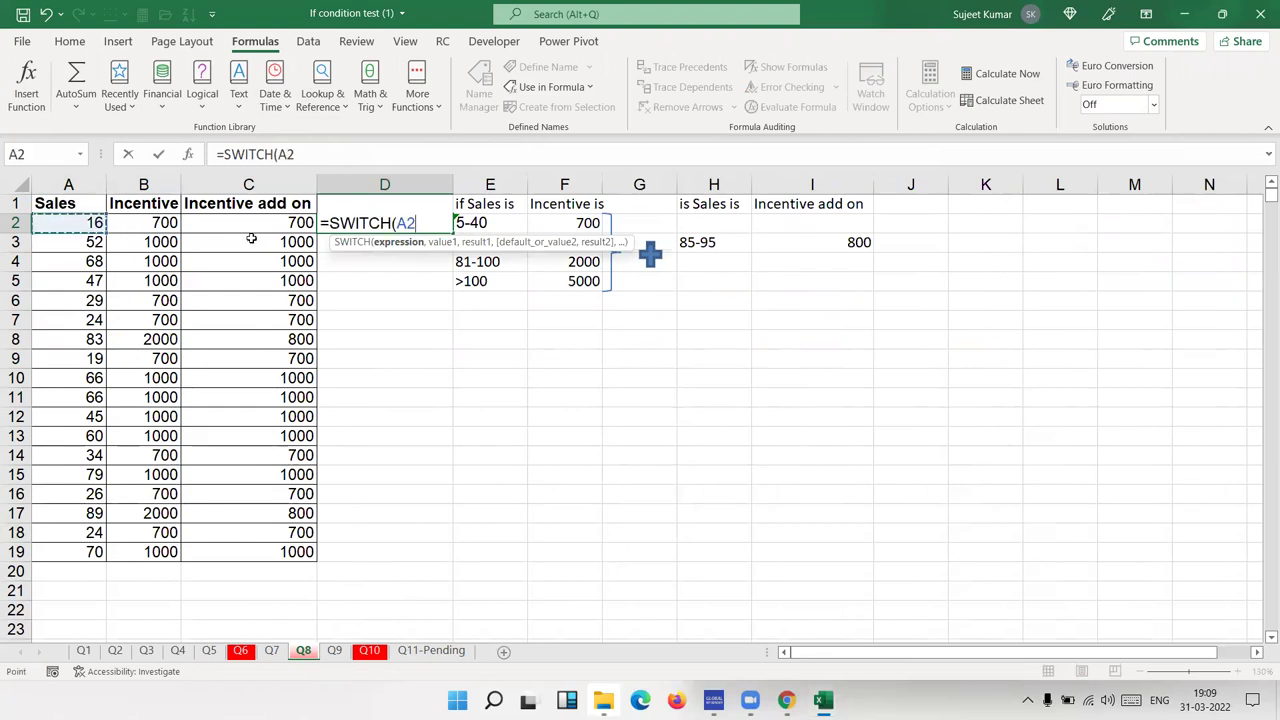
pyautogui.write(',')
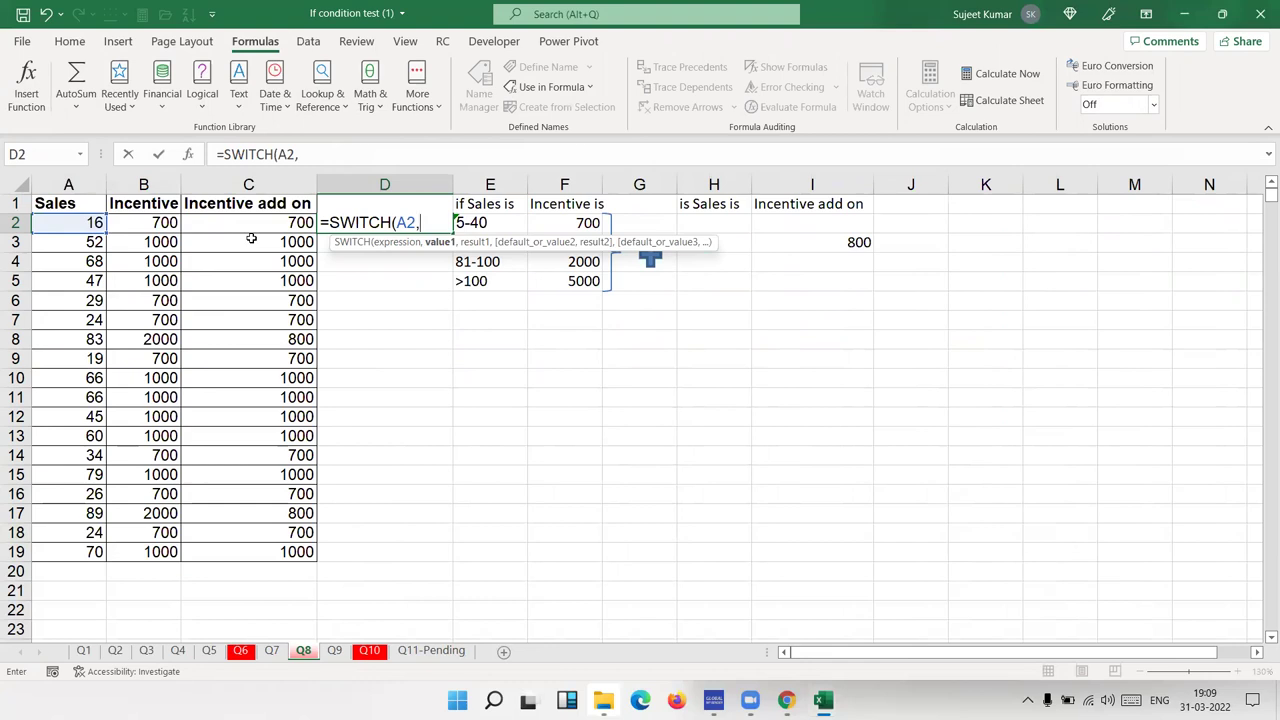
pyautogui.write('>')
pyautogui.press('BackSpace')
pyautogui.write('4')
pyautogui.press('Escape')
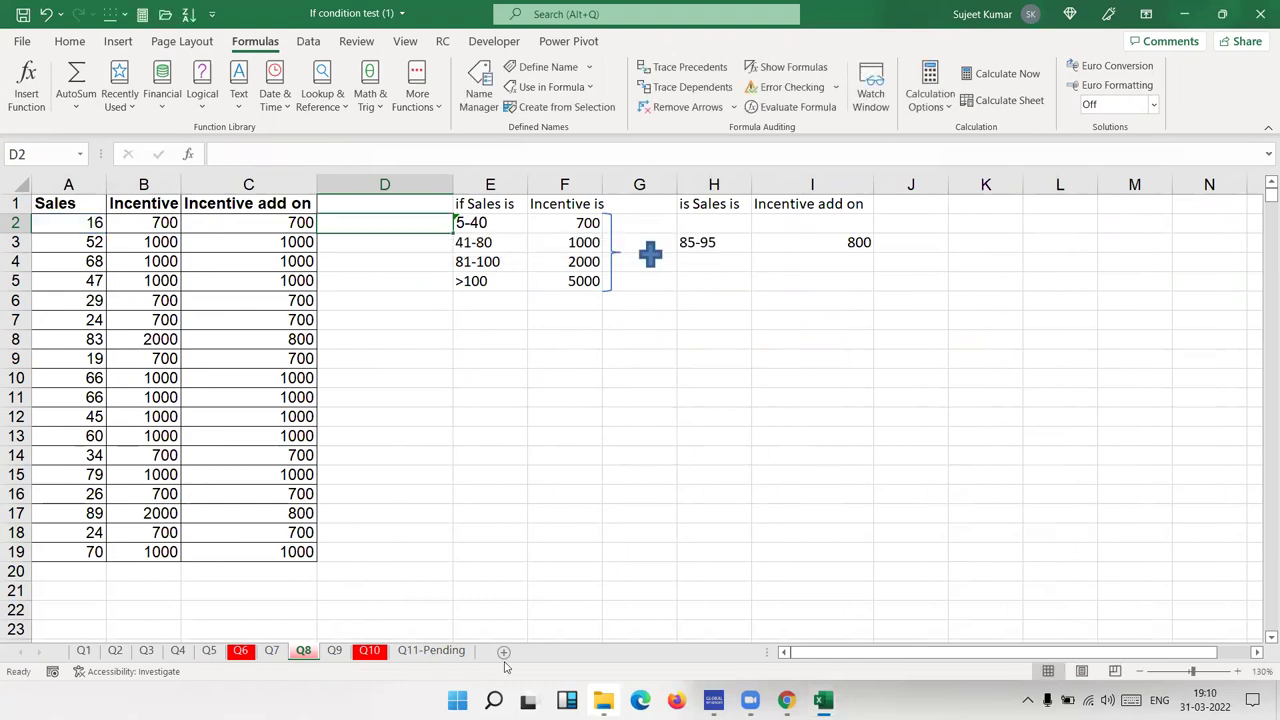
# Step: Add a new sheet and enter code 11 with Delhi in G1:H1
pyautogui.click(544, 651)
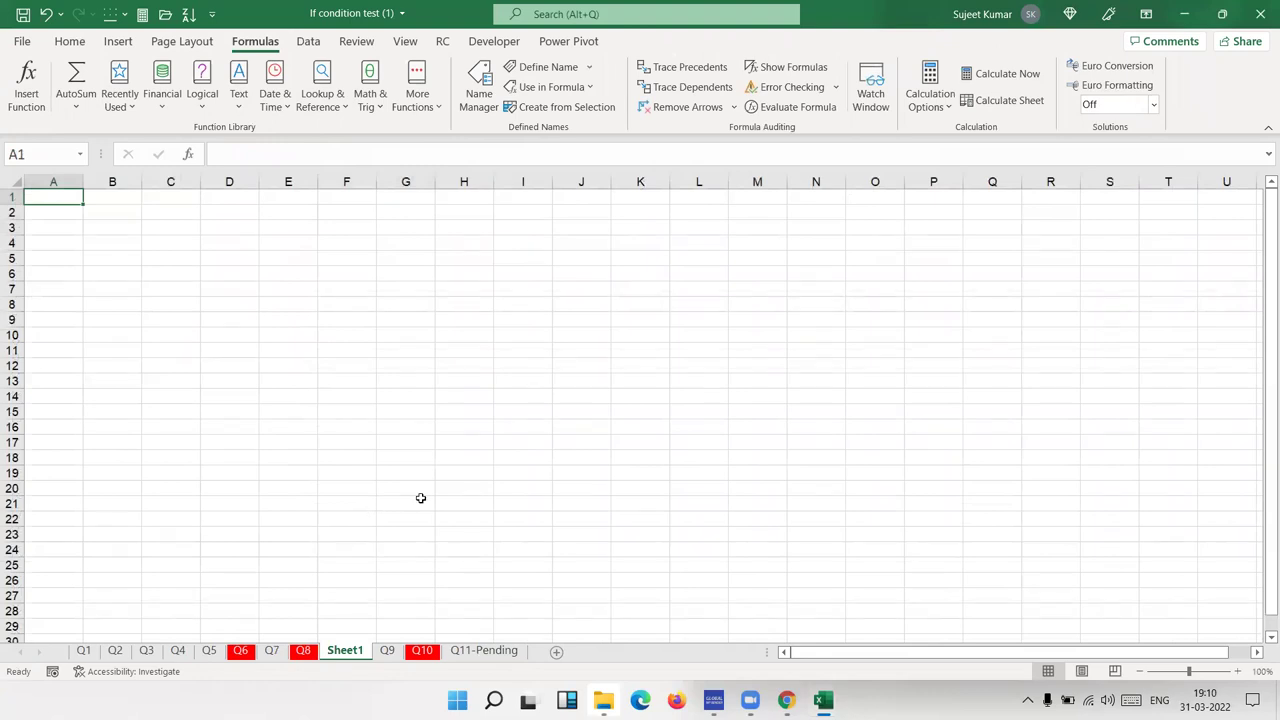
pyautogui.click(424, 205)
pyautogui.write('11')
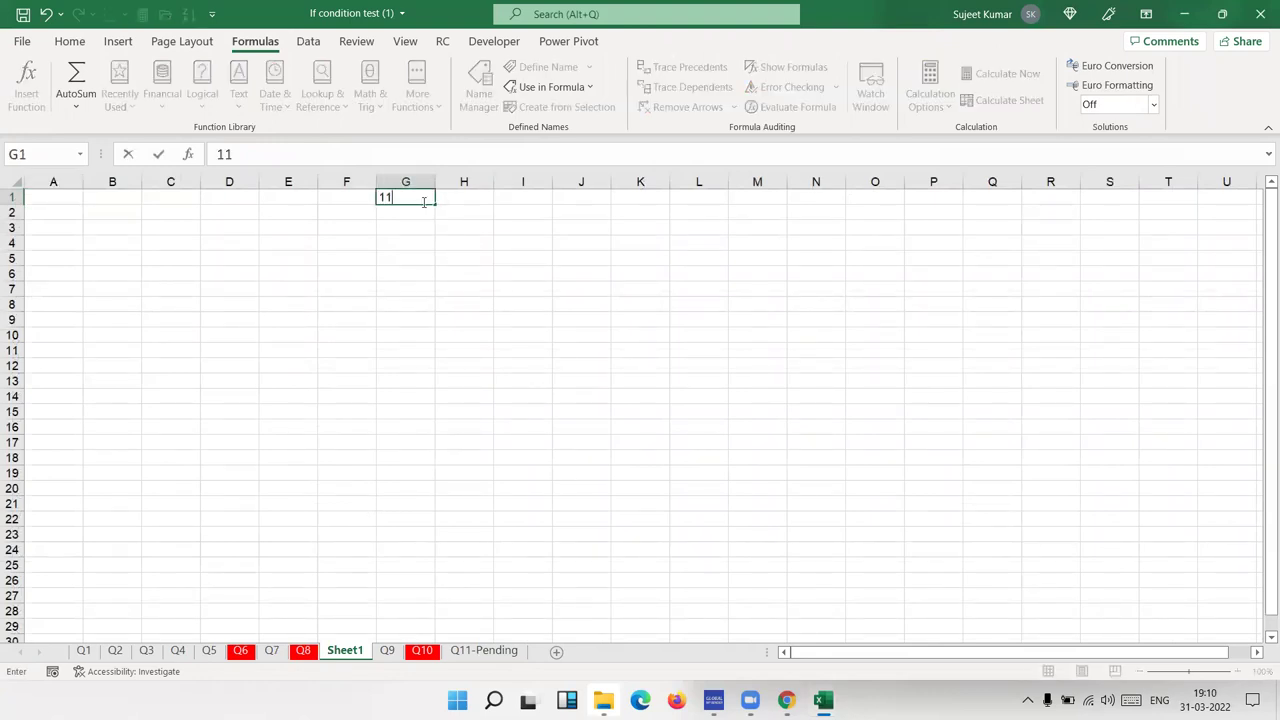
pyautogui.press('Tab')
pyautogui.write('Delhi')
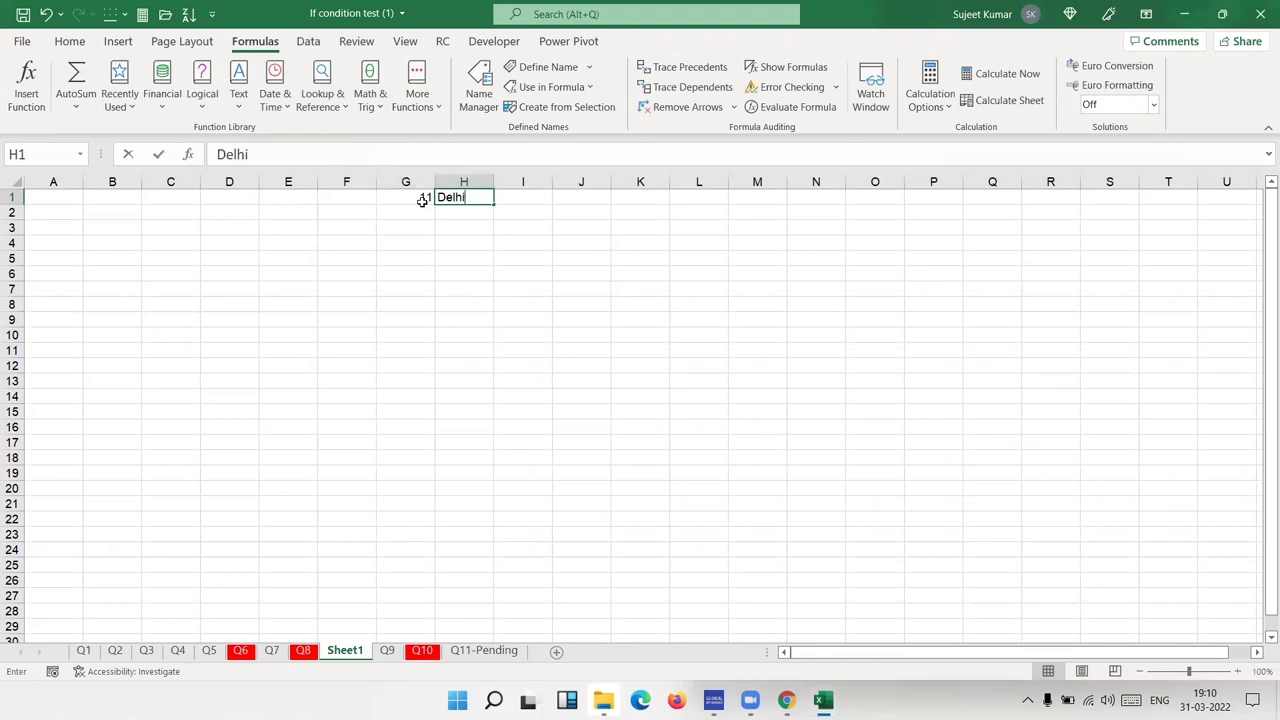
# Step: Add codes 22 Mombai and 33 Kolcuta in G2:H3
pyautogui.click(423, 199)
pyautogui.click(424, 208)
pyautogui.write('22')
pyautogui.press('Tab')
pyautogui.write('Mob')
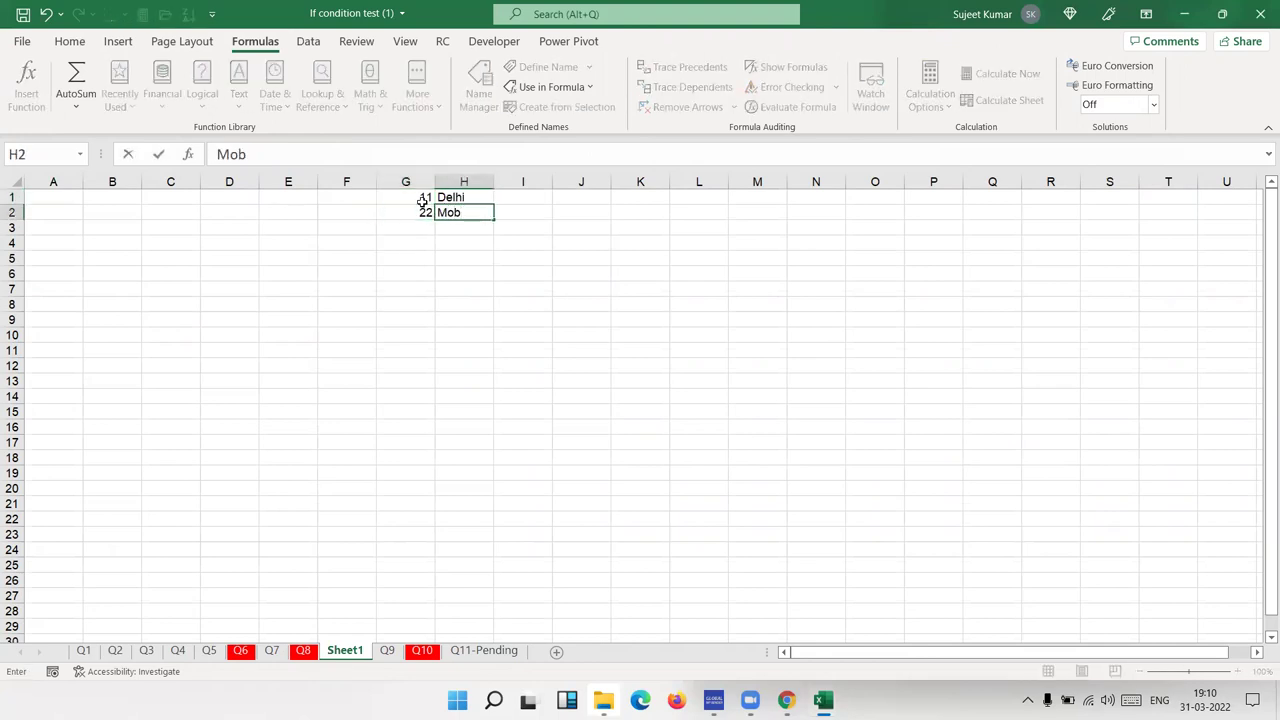
pyautogui.press('BackSpace')
pyautogui.write('mbai')
pyautogui.hotkey('ctrl', 'Return')
pyautogui.press('Down')
pyautogui.press('Left')
pyautogui.write('33')
pyautogui.press('Tab')
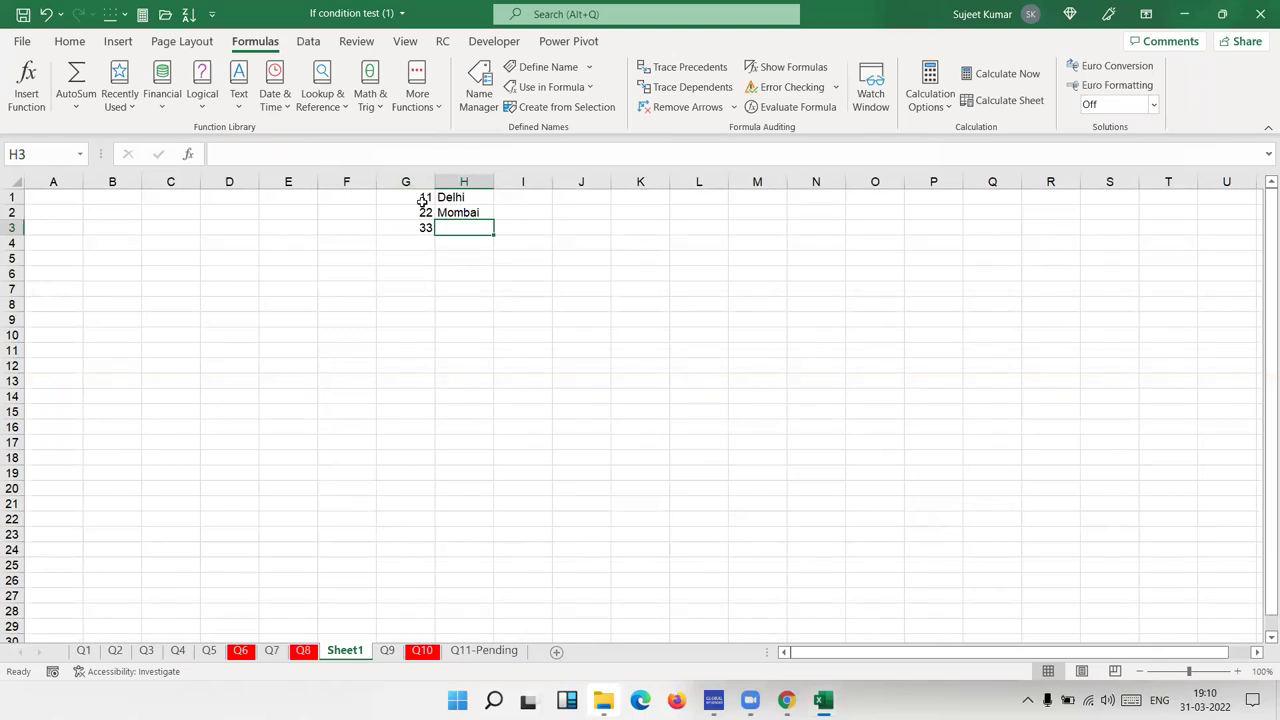
pyautogui.write('Kol')
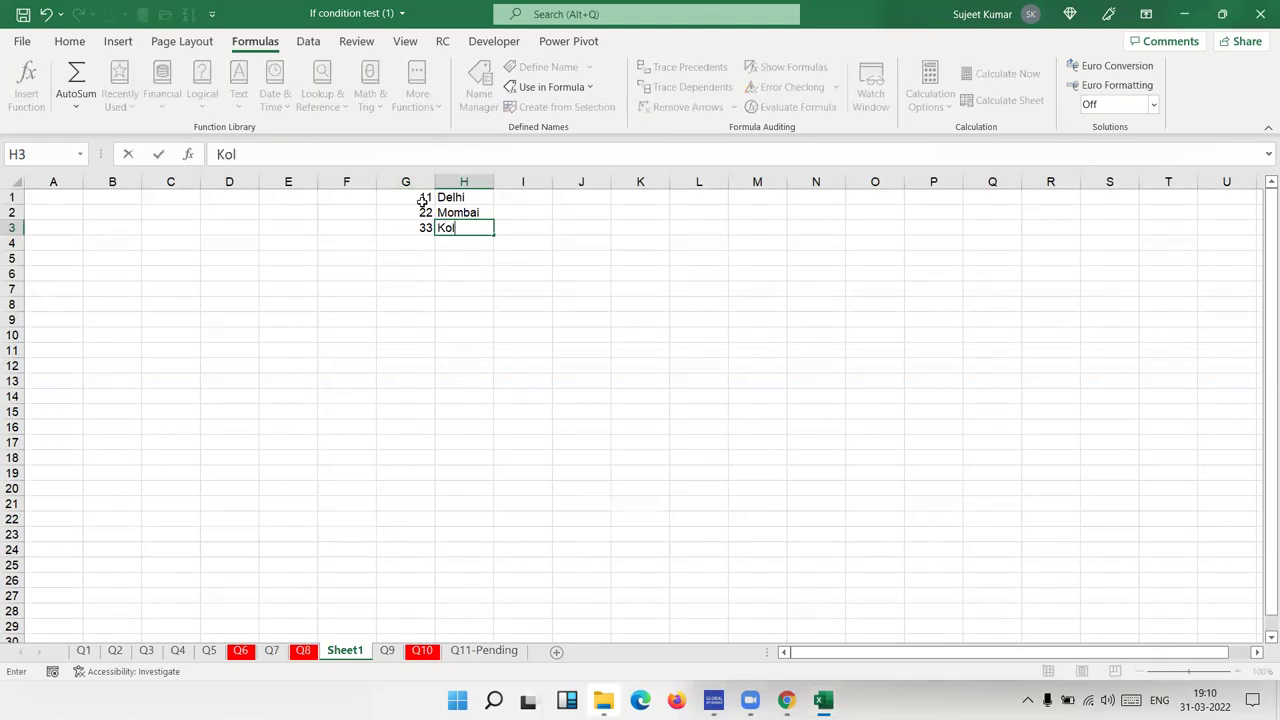
pyautogui.write('cuta')
# Step: Label A1 'code' and B1 'city', then zoom the sheet in
pyautogui.click(73, 199)
pyautogui.write('code')
pyautogui.press('Tab')
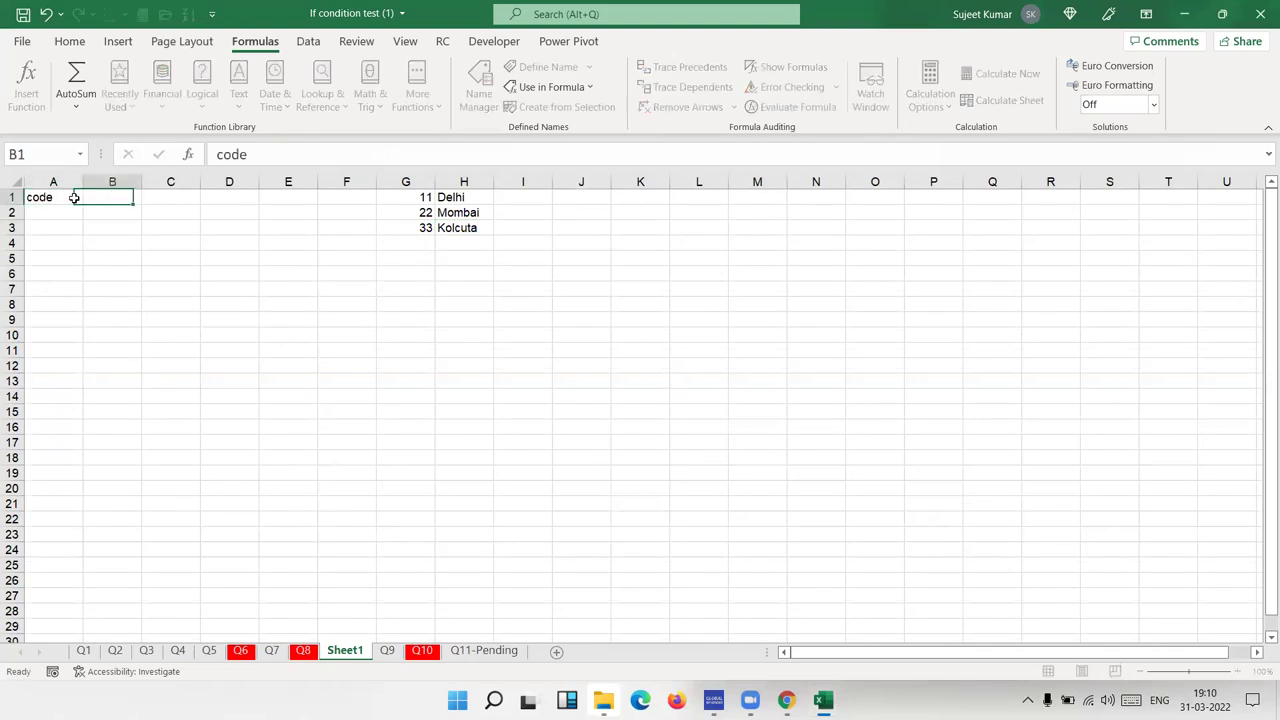
pyautogui.write('city')
pyautogui.press('Return')
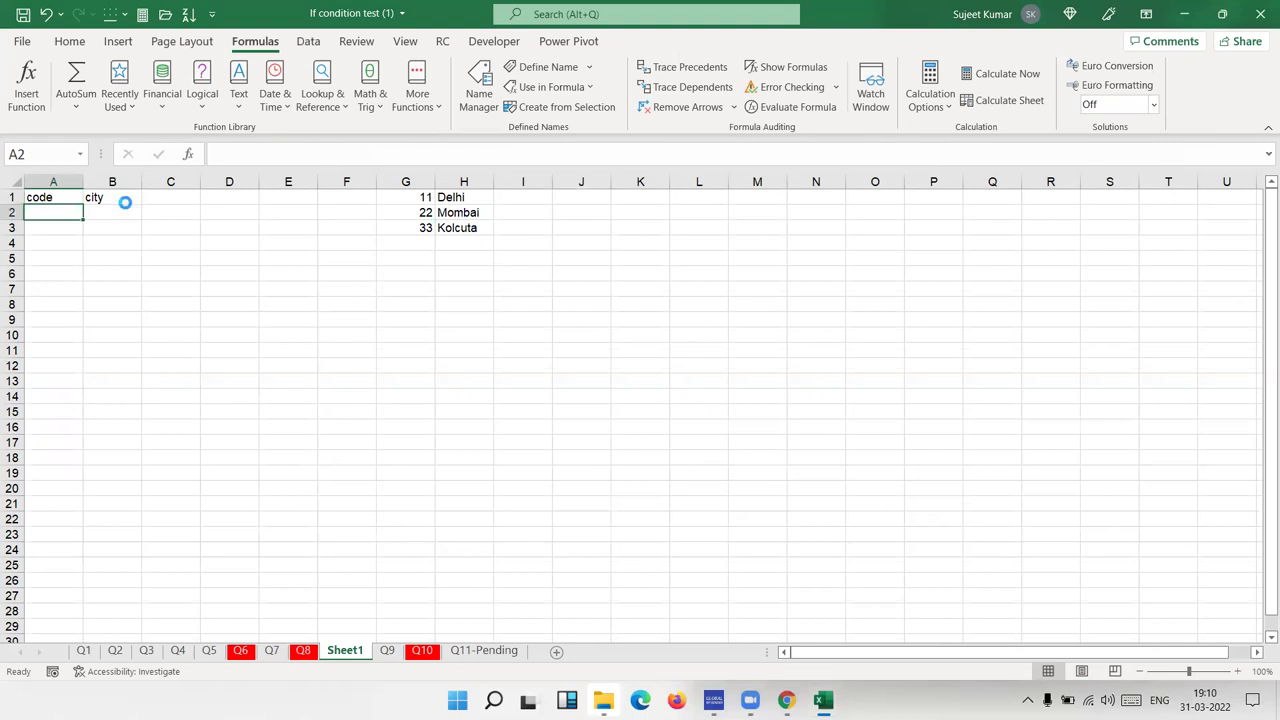
pyautogui.scroll(4, 123, 200)
pyautogui.scroll(3, 120, 311)
pyautogui.scroll(3, 119, 304)
pyautogui.scroll(4, 119, 304)
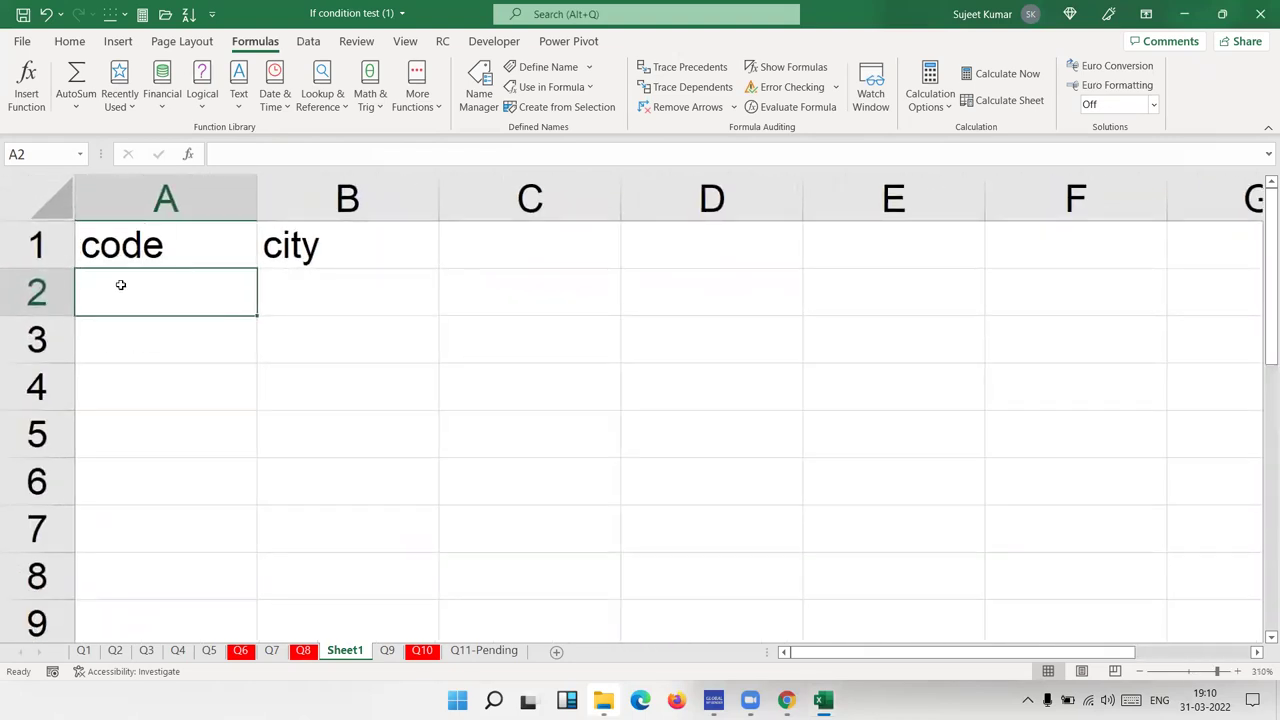
# Step: Enter code 11 in A2 and write =SWITCH(A2,11,"Delhi",22,"Mumbai",33,"Kolcuta") in B2
pyautogui.write('11')
pyautogui.press('Tab')
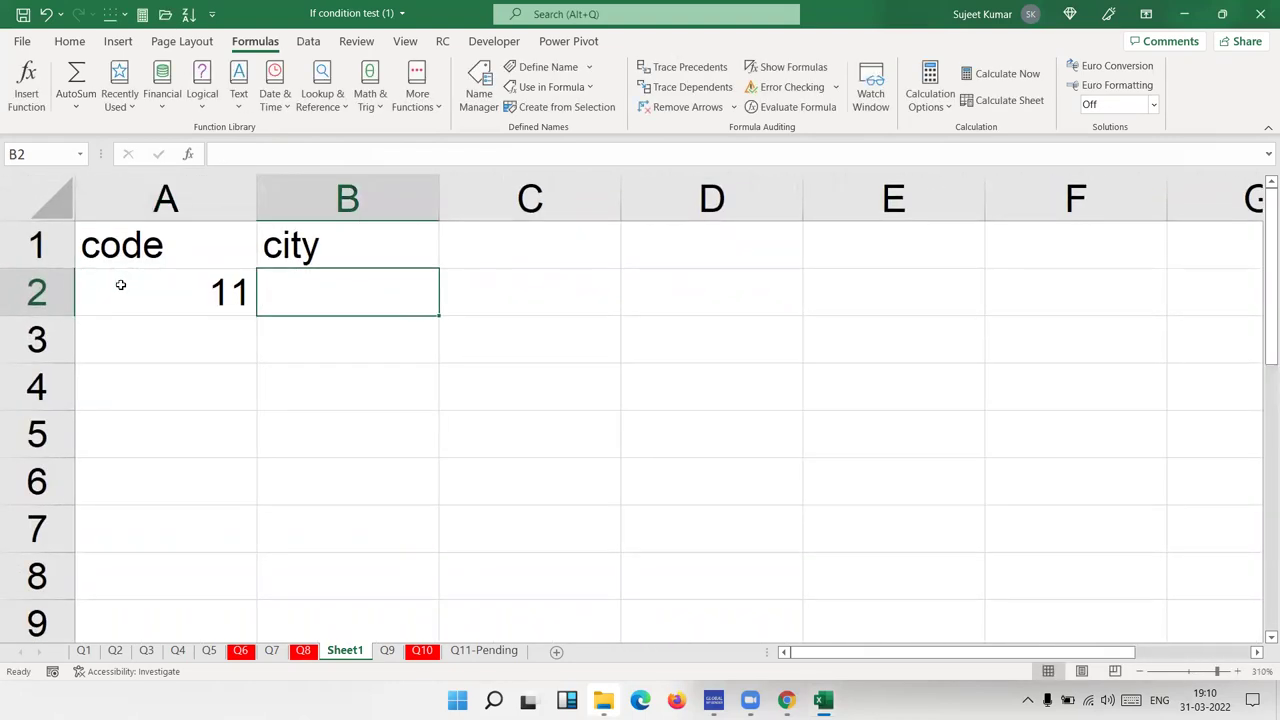
pyautogui.write('=i')
pyautogui.press('BackSpace')
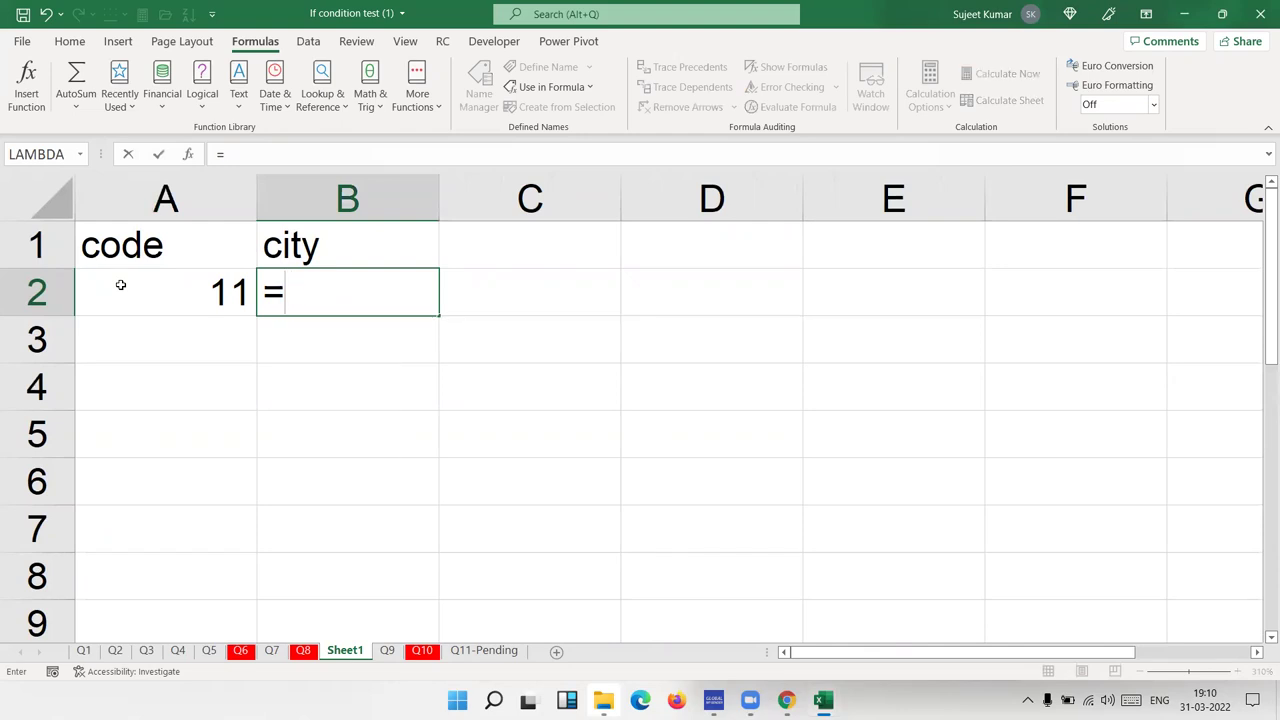
pyautogui.write('sw')
pyautogui.press('Tab')
pyautogui.click(120, 285)
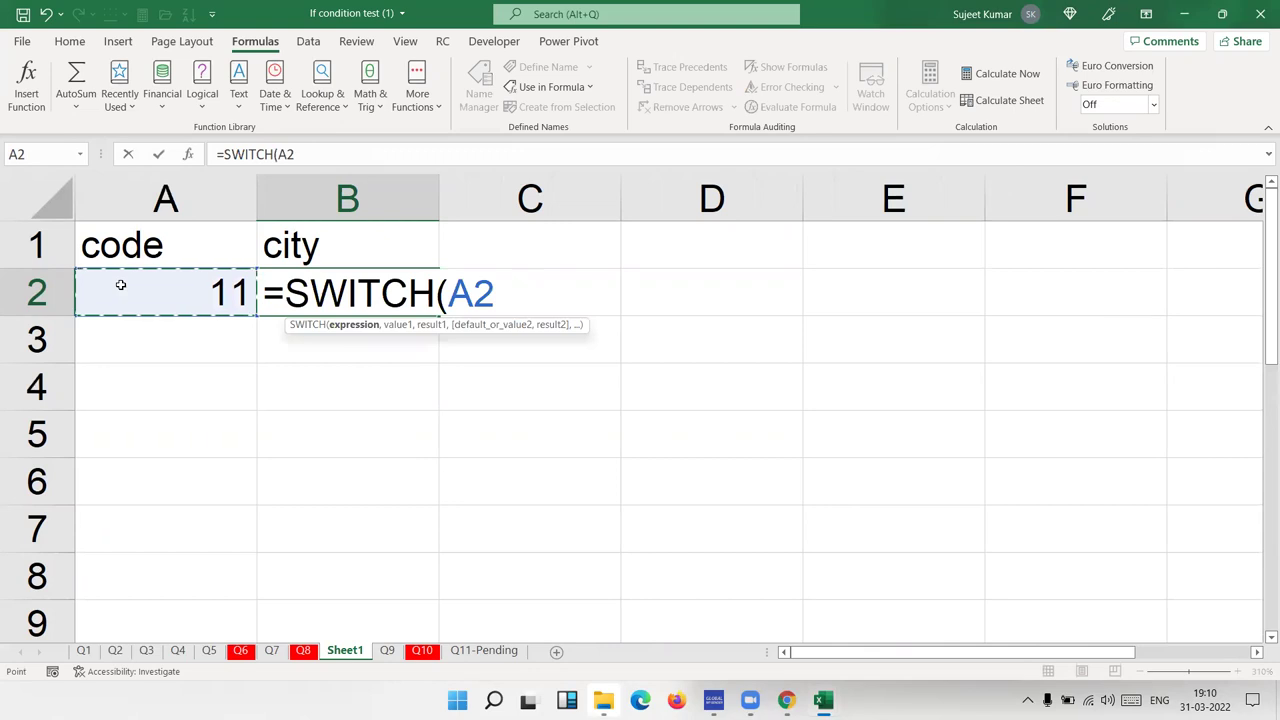
pyautogui.write(',11,"Delhi"')
pyautogui.press('Delete')
pyautogui.write('",22,"M')
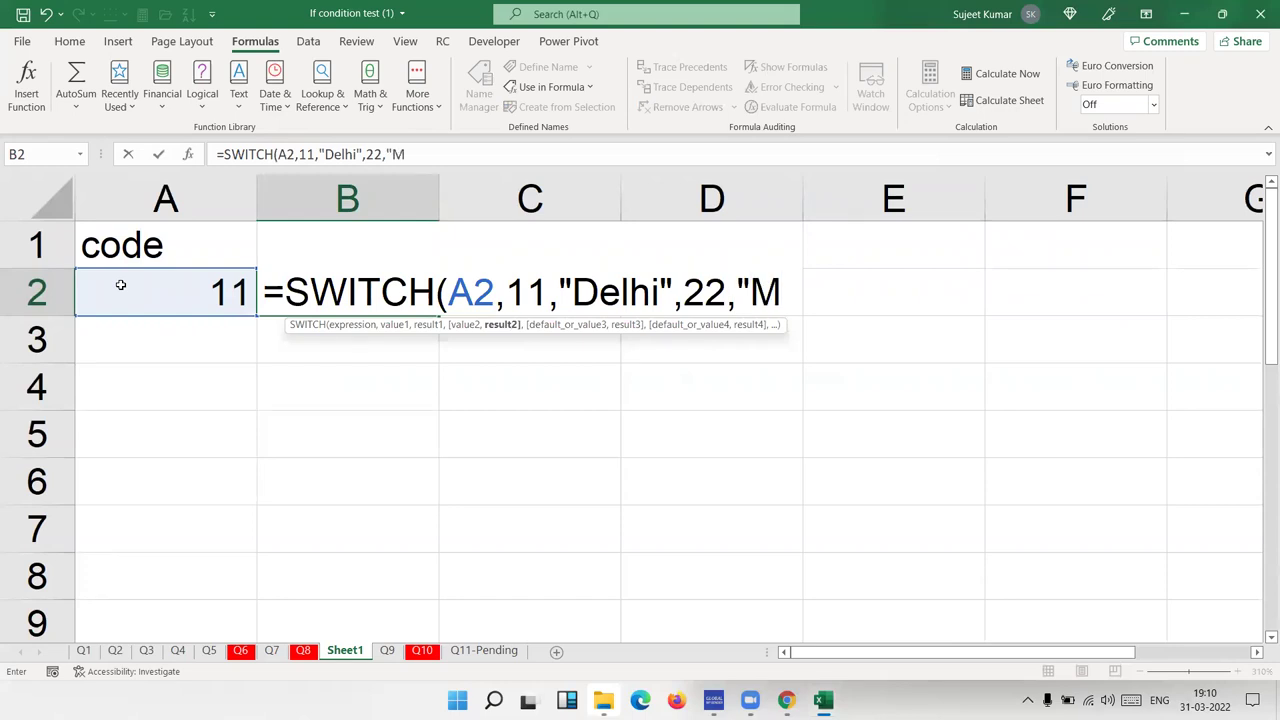
pyautogui.write('umbai",33')
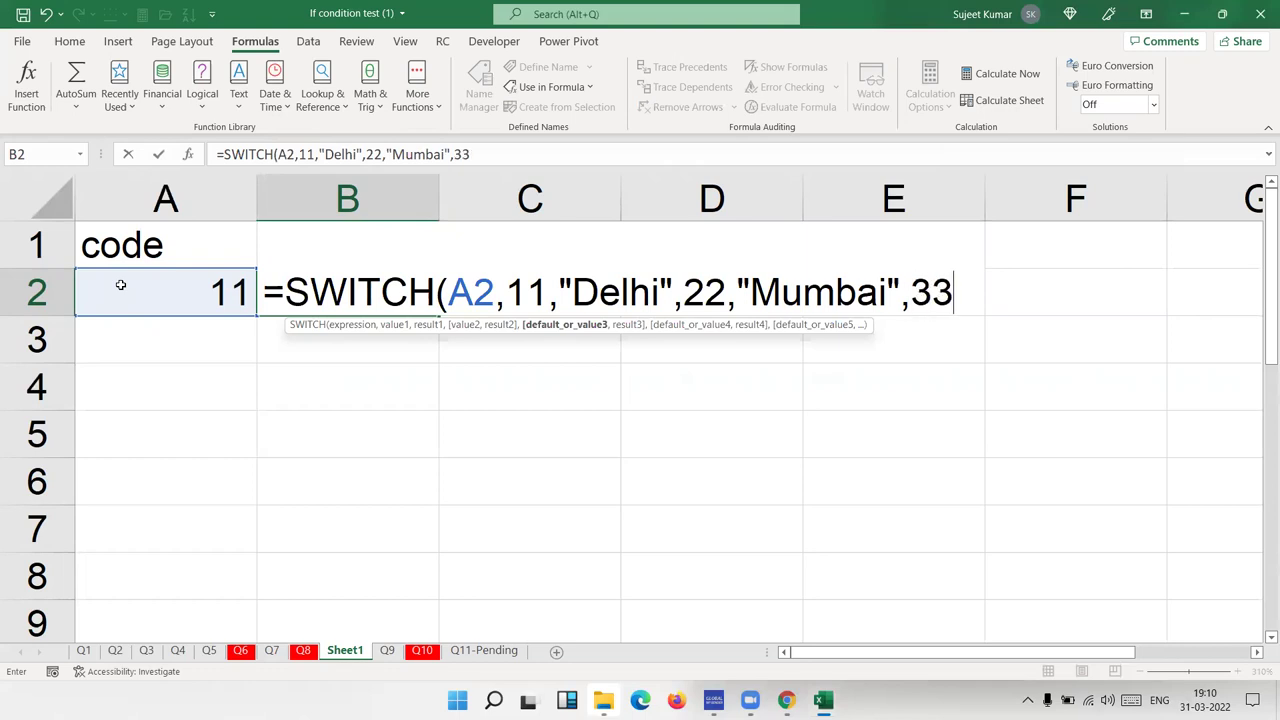
pyautogui.write(',"Kolcuta"')
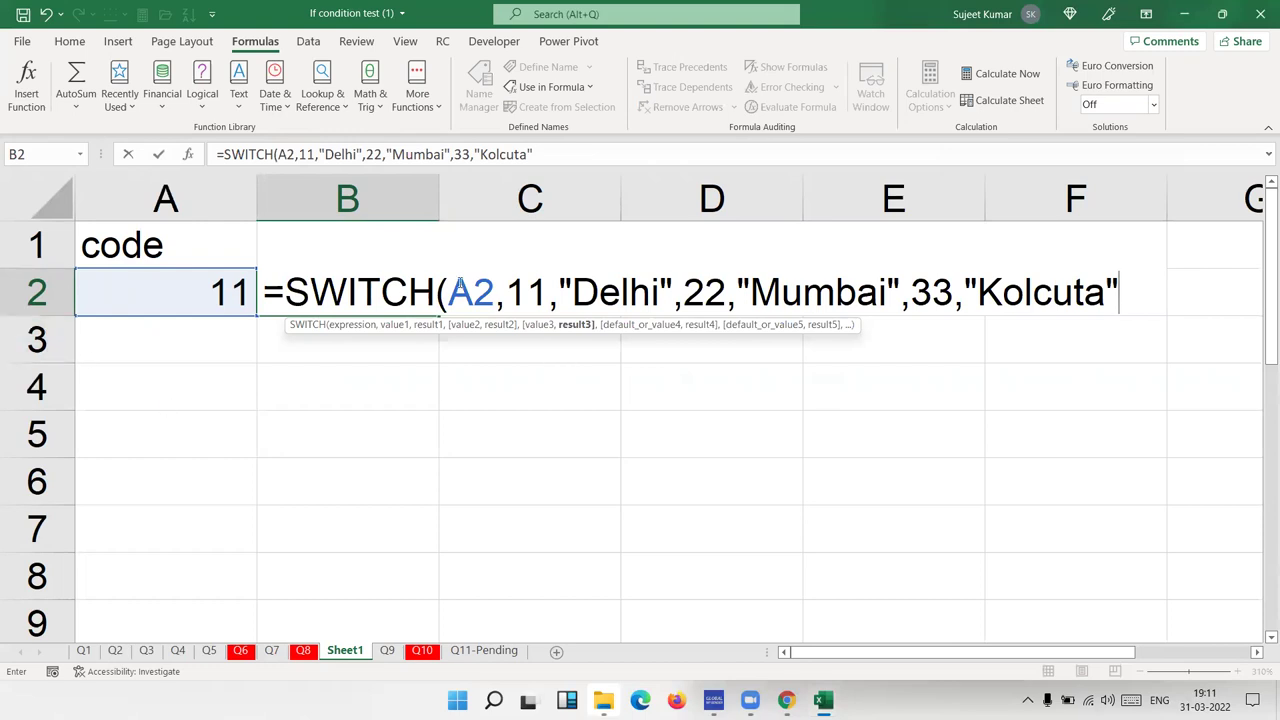
# Step: Highlight each code and city in the SWITCH formula, then commit it so B2 shows Delhi
pyautogui.doubleClick(511, 287)
pyautogui.click(567, 288)
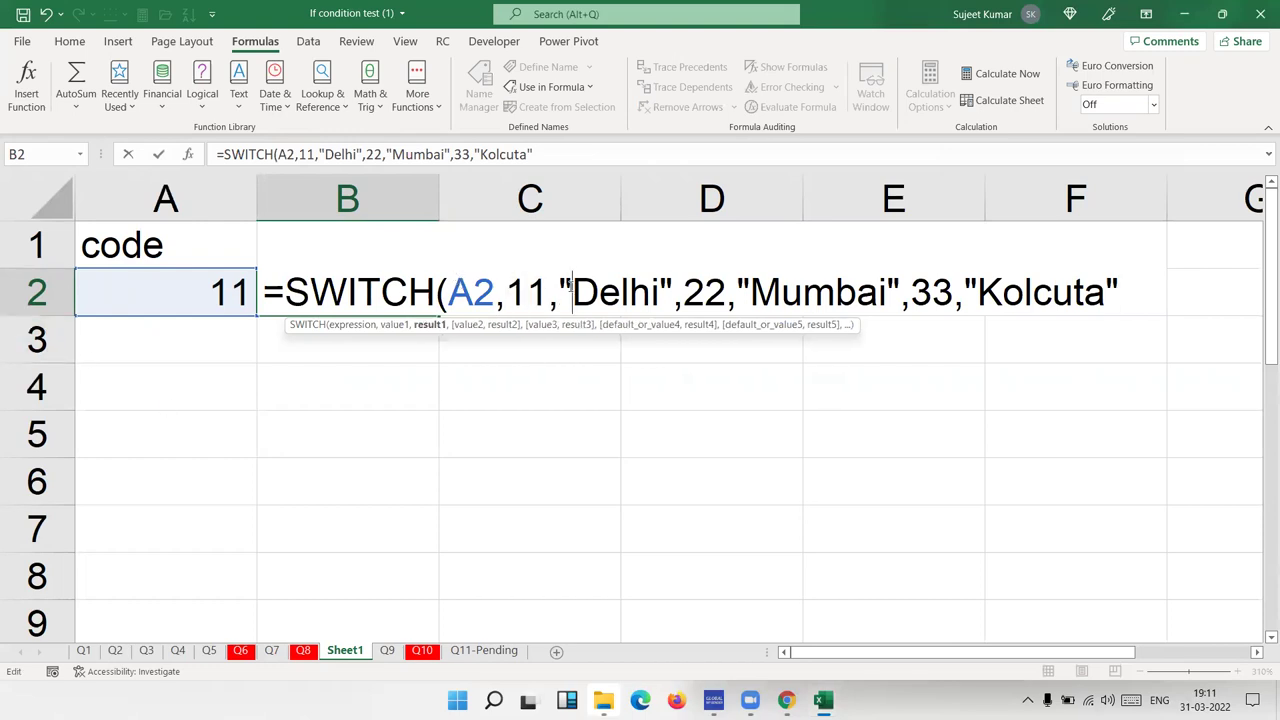
pyautogui.moveTo(561, 290); pyautogui.dragTo(674, 291)
pyautogui.doubleClick(766, 290)
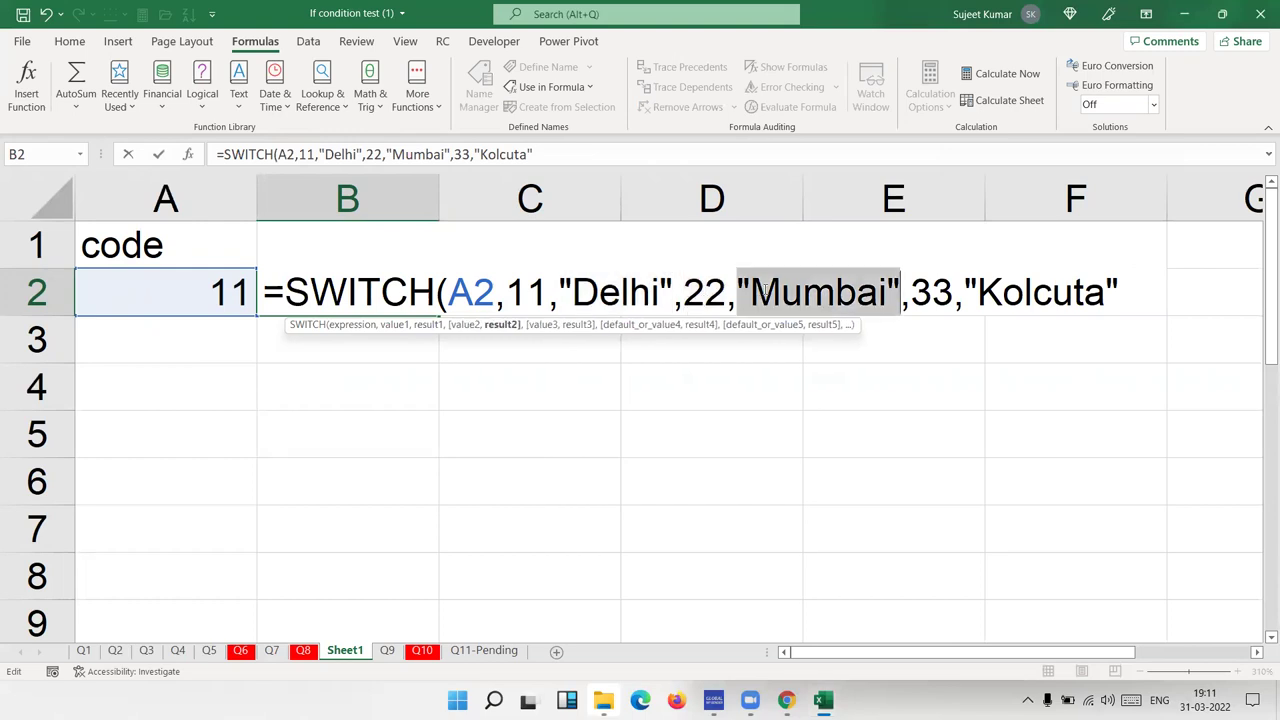
pyautogui.doubleClick(922, 291)
pyautogui.doubleClick(1020, 291)
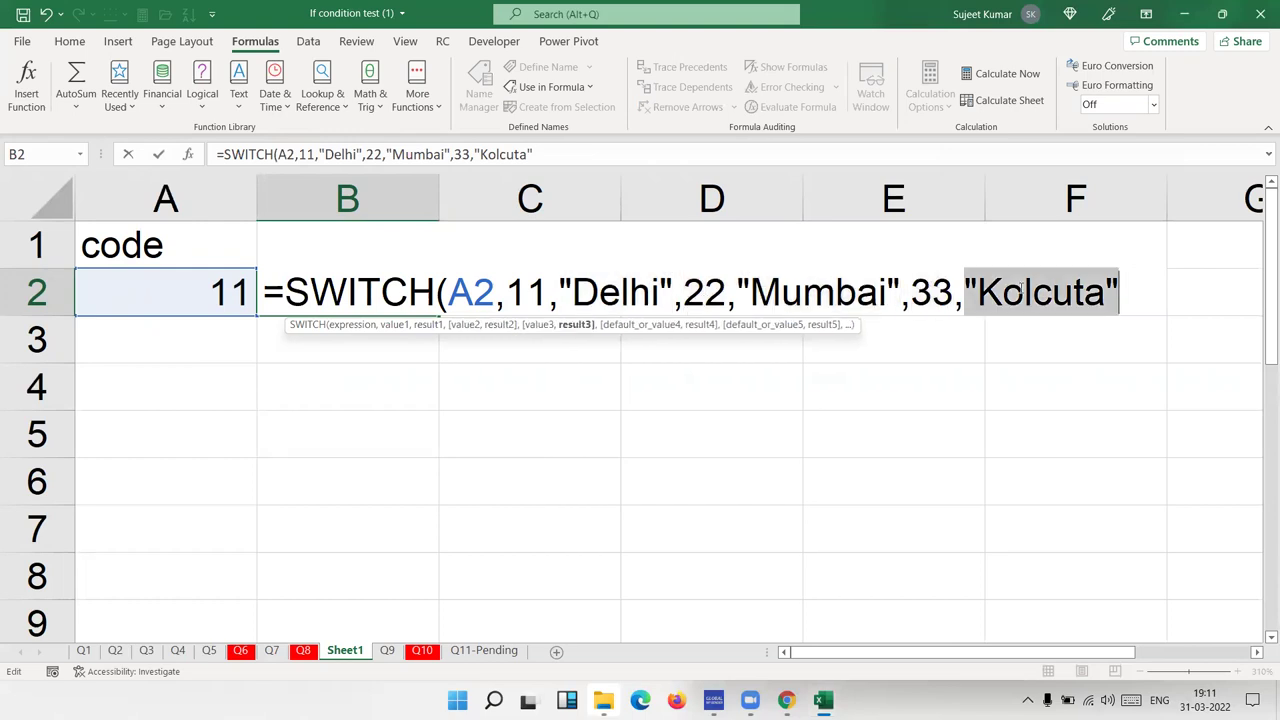
pyautogui.press('Return')
pyautogui.press('Up')
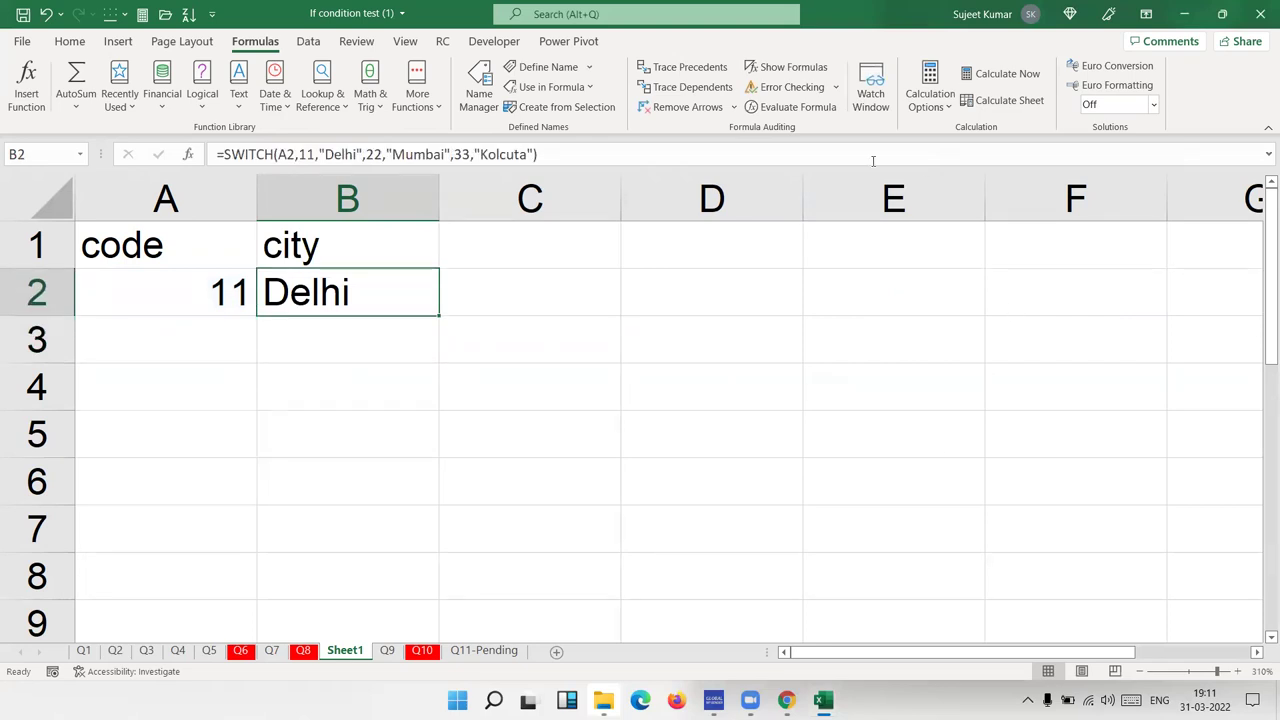
# Step: Insert LET into C2 from the Logical functions list and open its online help
pyautogui.click(497, 279)
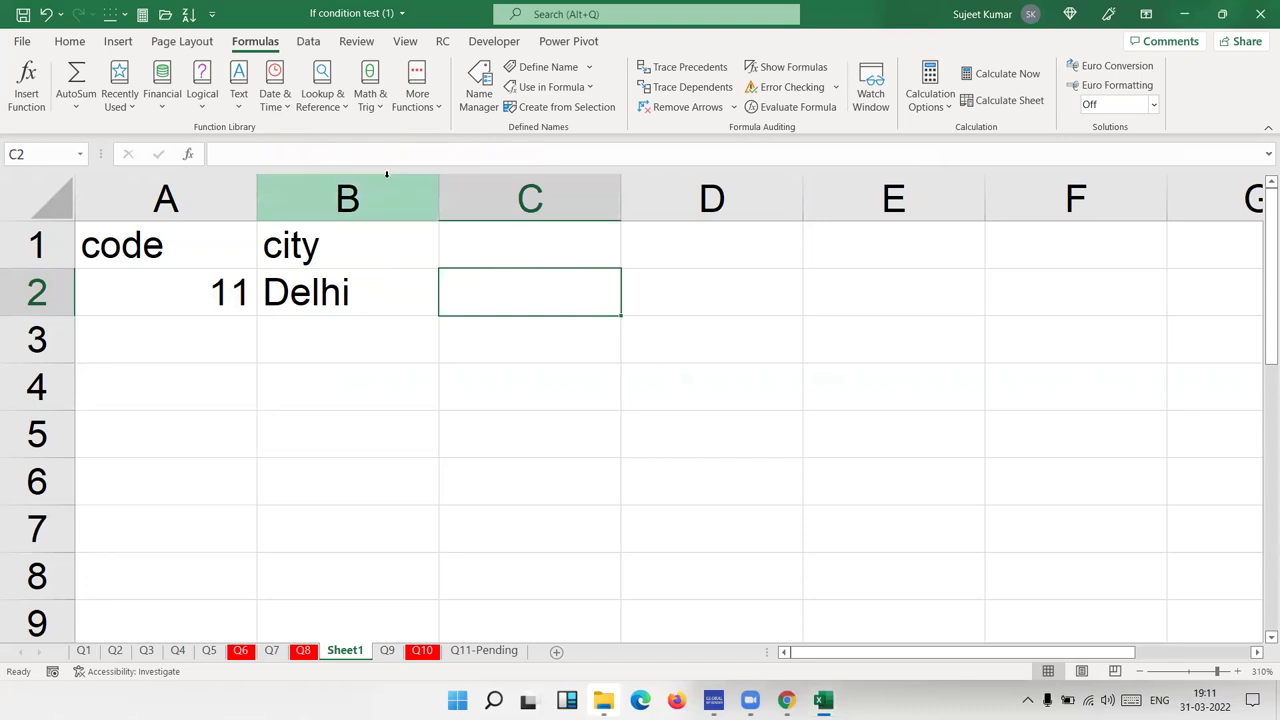
pyautogui.click(208, 104)
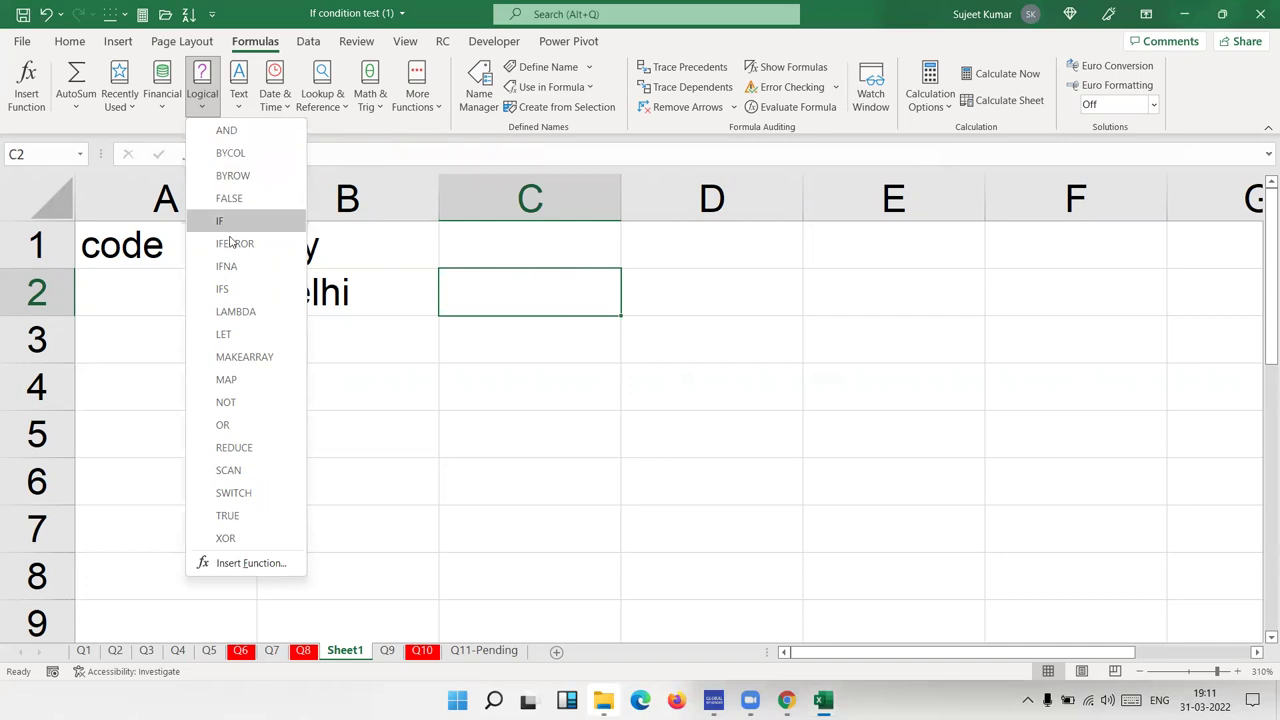
pyautogui.click(222, 334)
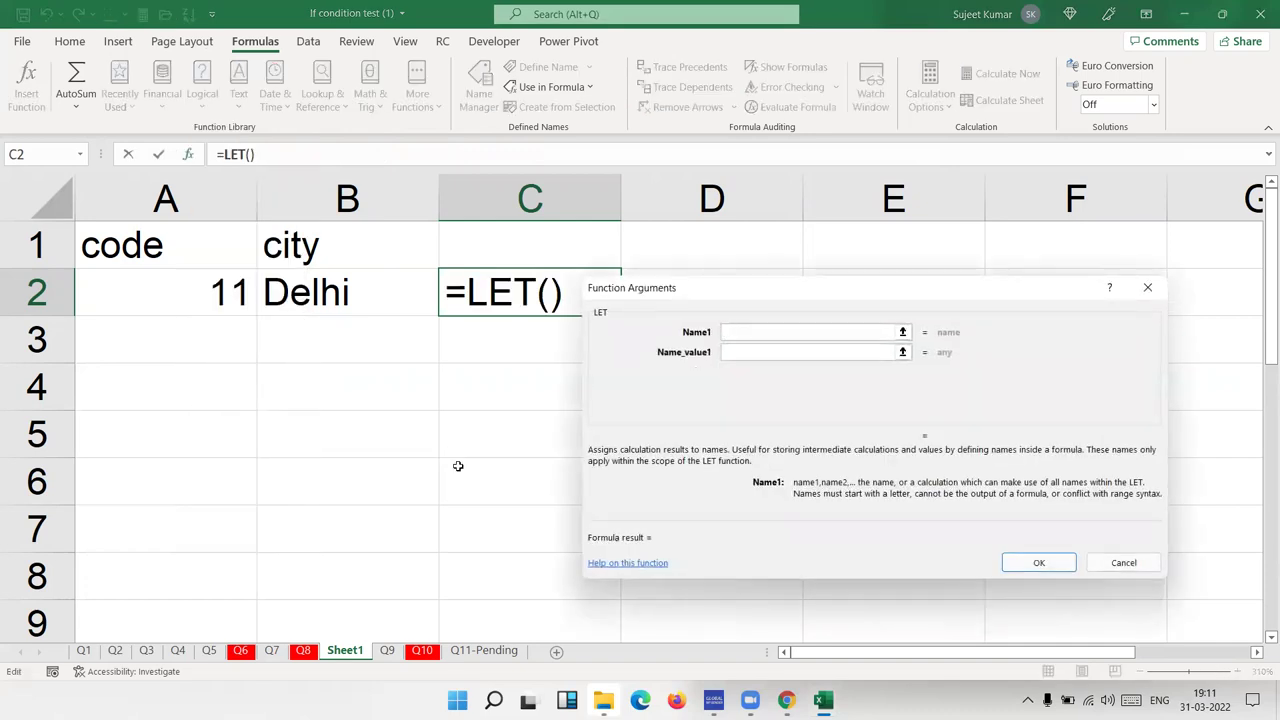
pyautogui.click(608, 565)
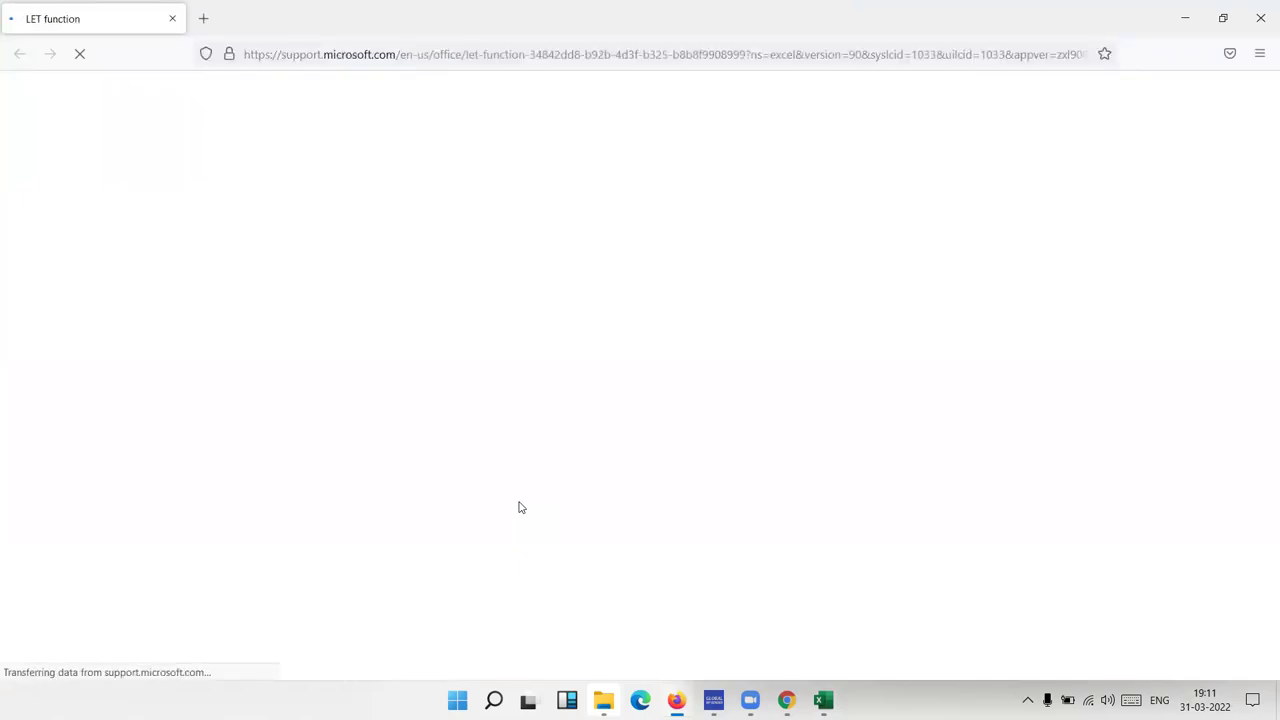
# Step: Scroll the LET support article down to its Examples section
pyautogui.scroll(-2, 506, 476)
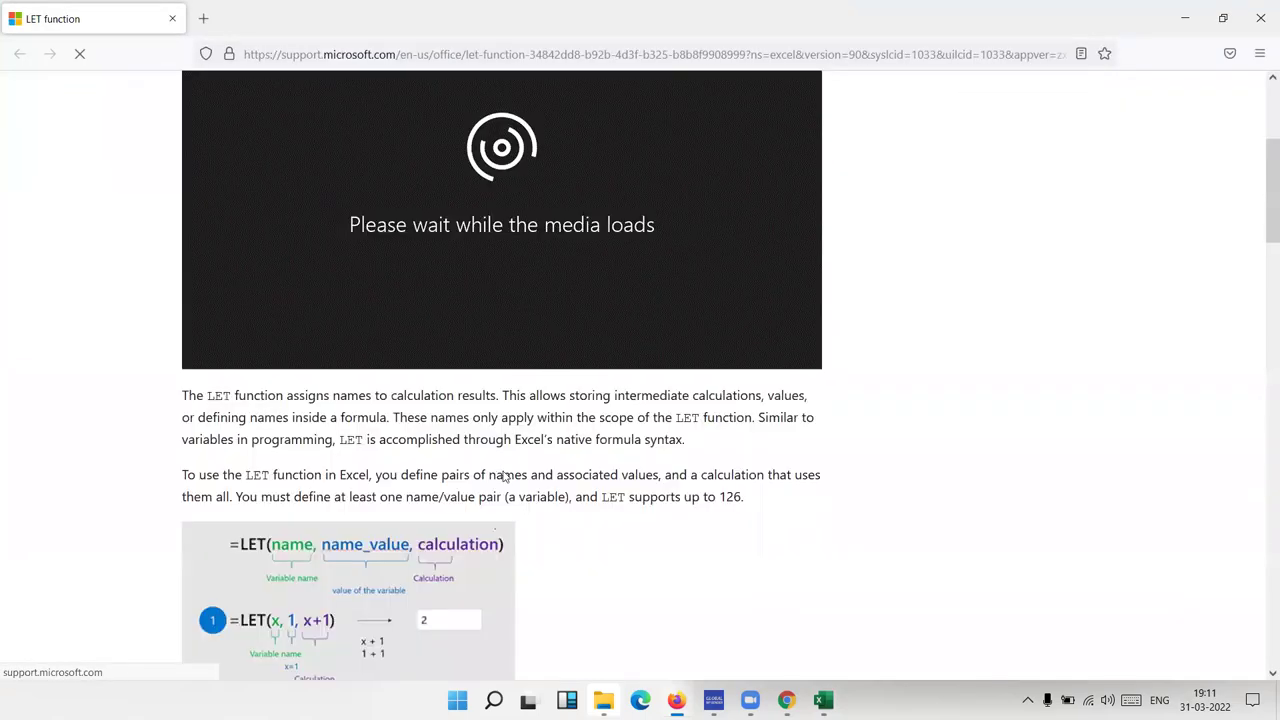
pyautogui.scroll(-2, 503, 469)
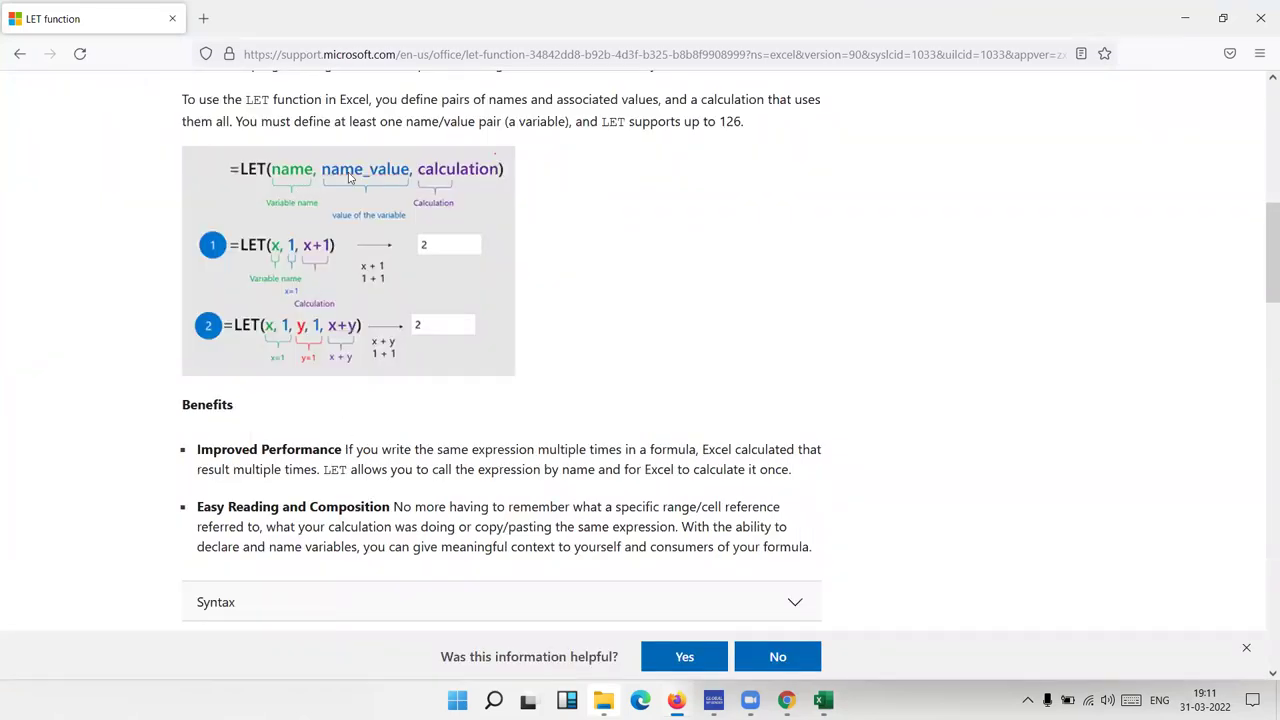
pyautogui.scroll(-5, 503, 300)
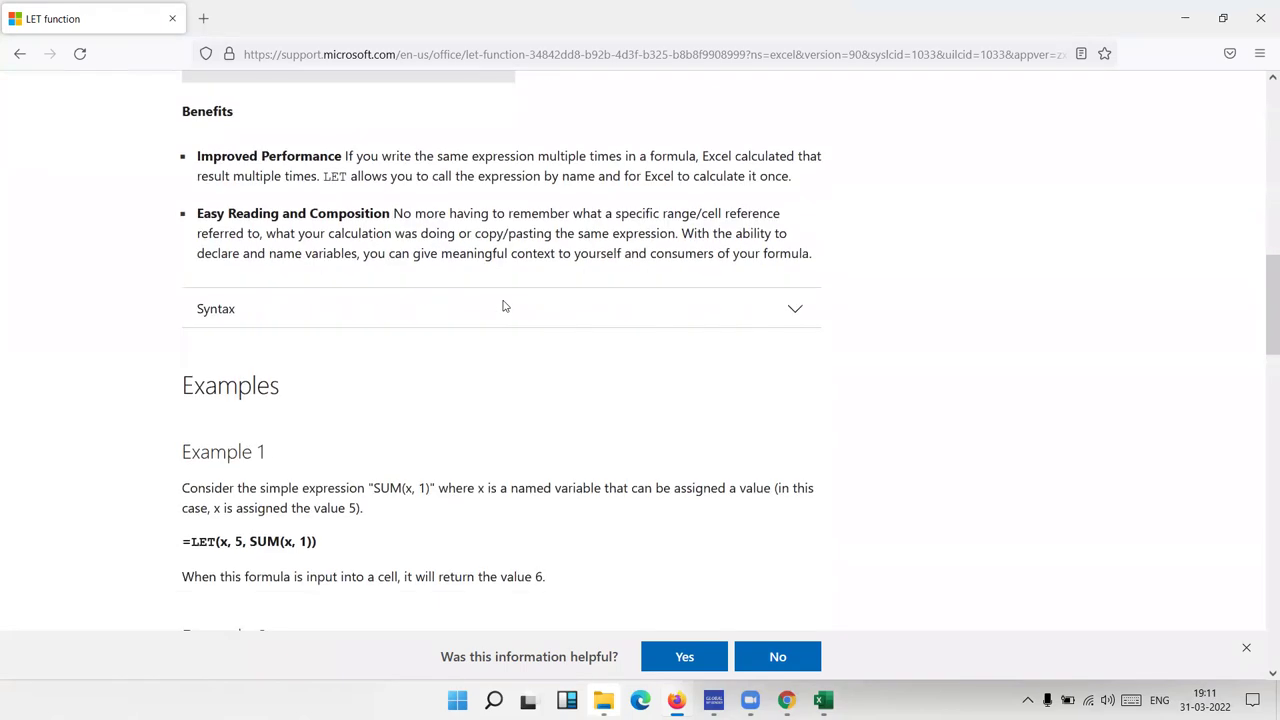
pyautogui.scroll(-1, 505, 306)
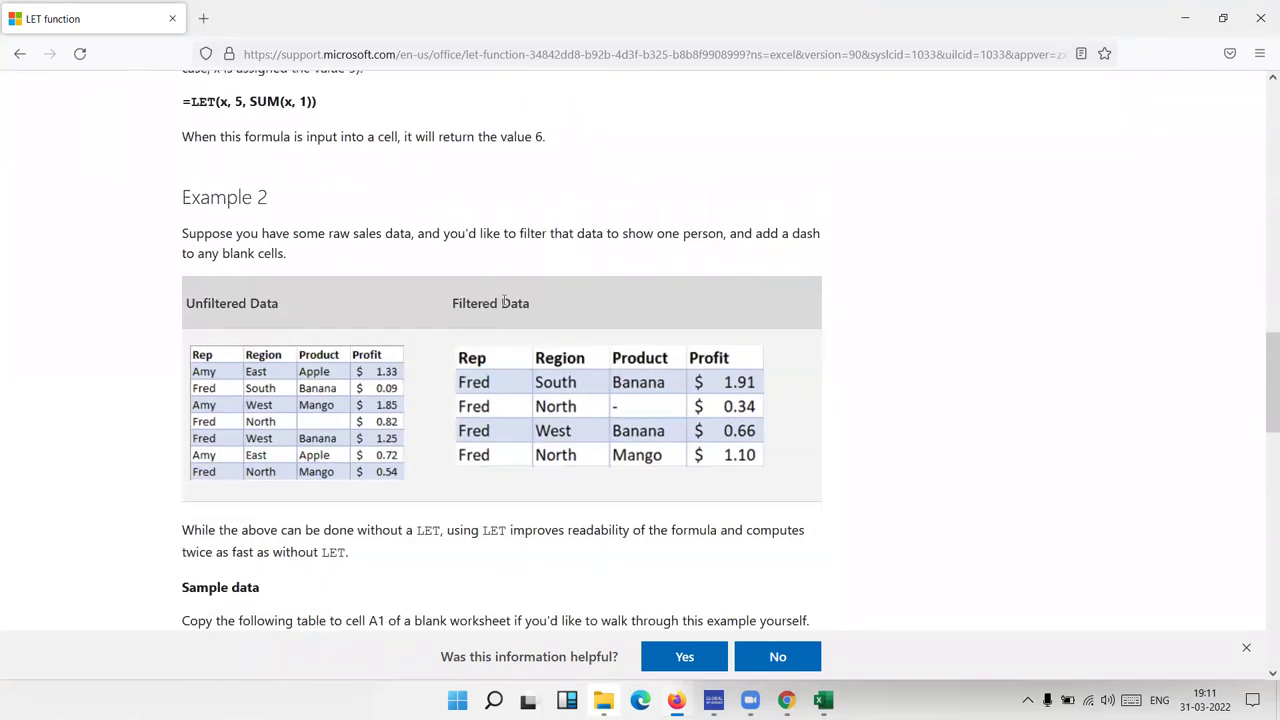
pyautogui.scroll(-2, 503, 302)
pyautogui.scroll(-1, 503, 302)
pyautogui.scroll(-3, 505, 303)
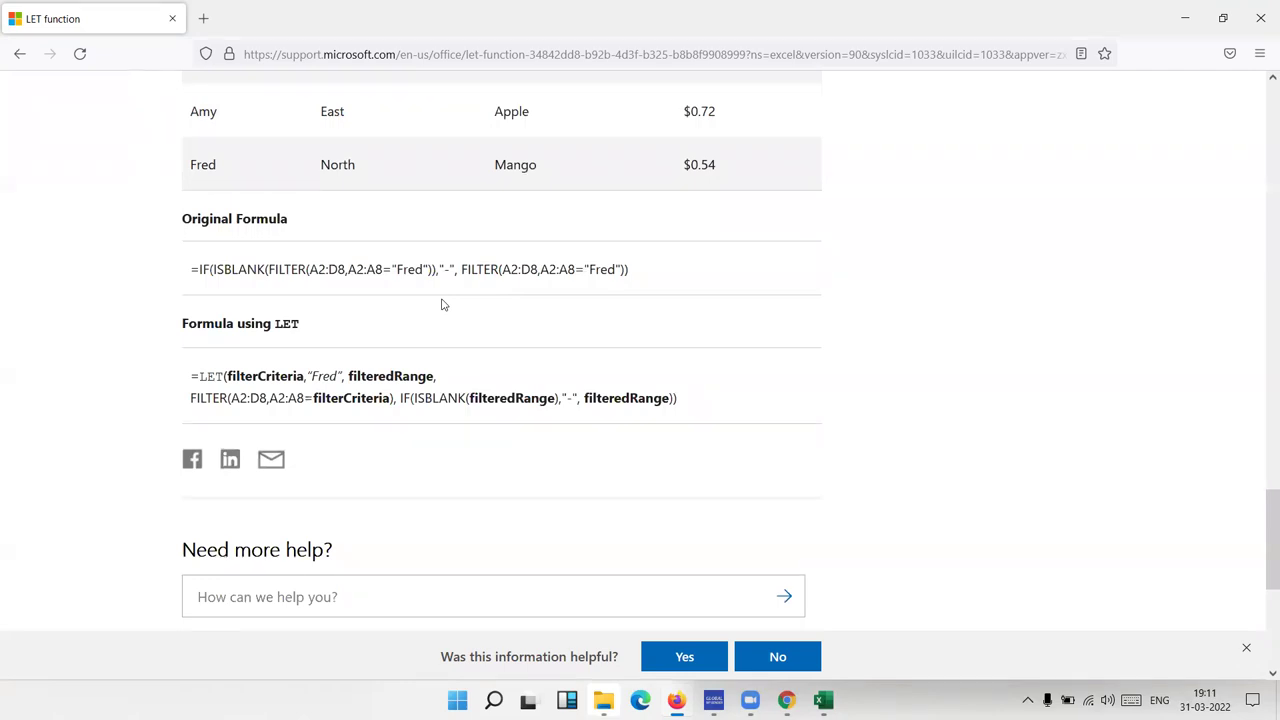
# Step: Highlight filterCriteria, Fred and filteredRange in the 'Formula using LET' example, then reveal the desktop
pyautogui.doubleClick(295, 377)
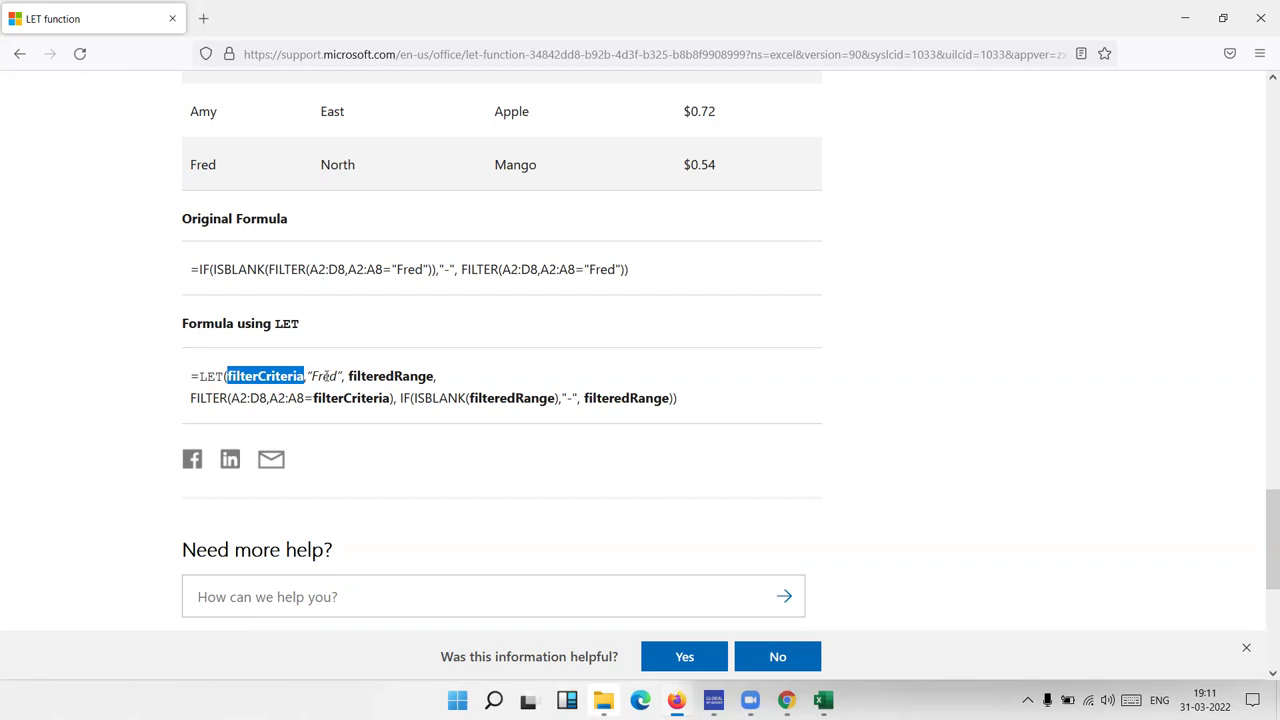
pyautogui.doubleClick(325, 376)
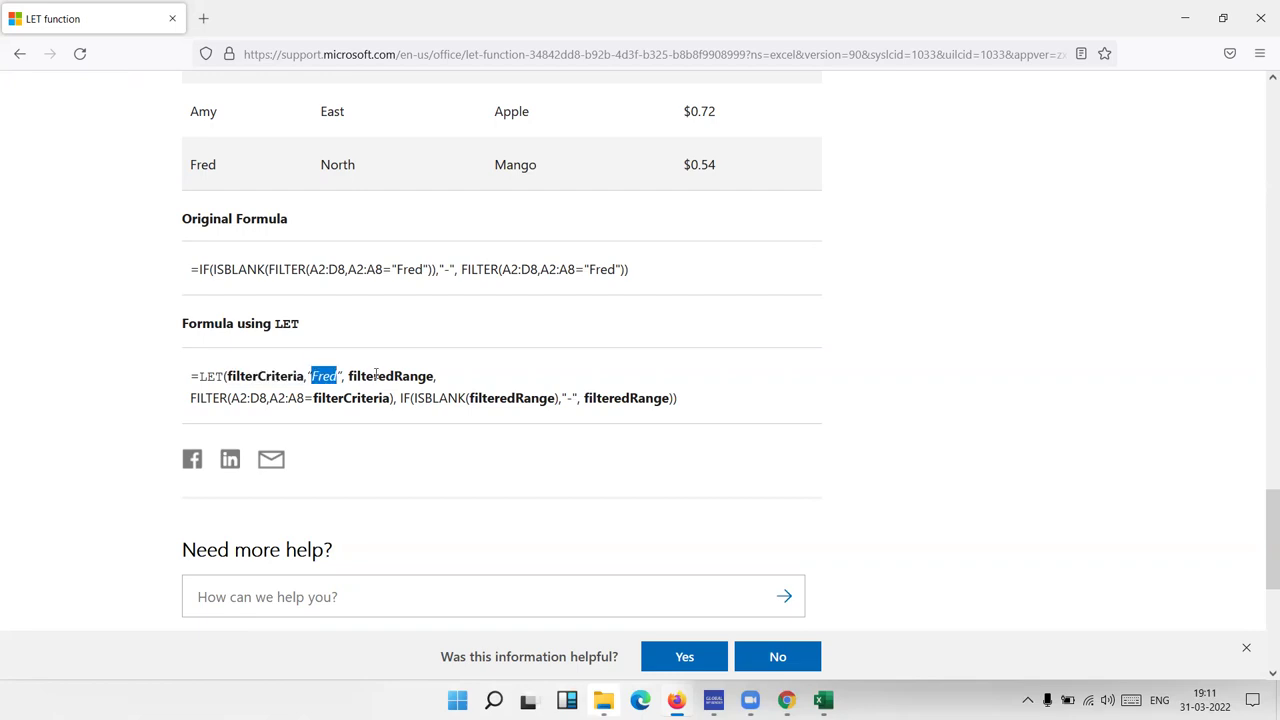
pyautogui.doubleClick(372, 376)
pyautogui.tripleClick(273, 390)
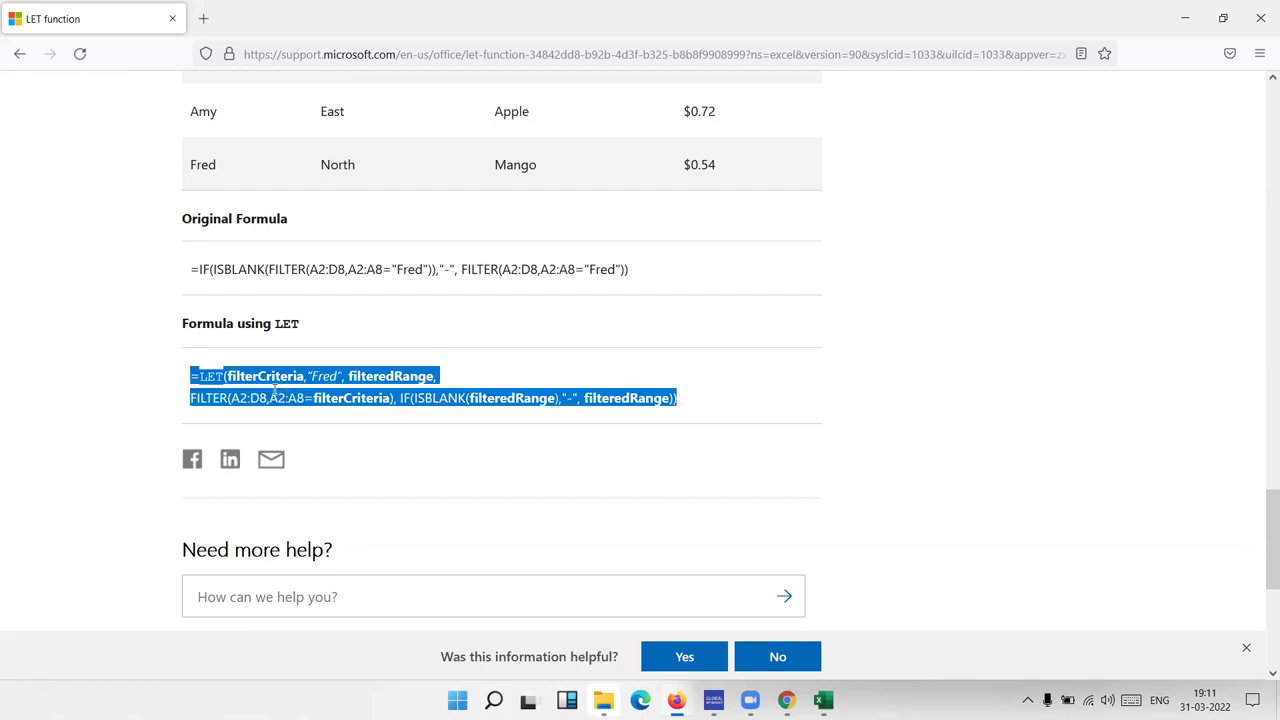
pyautogui.doubleClick(350, 398)
pyautogui.tripleClick(400, 377)
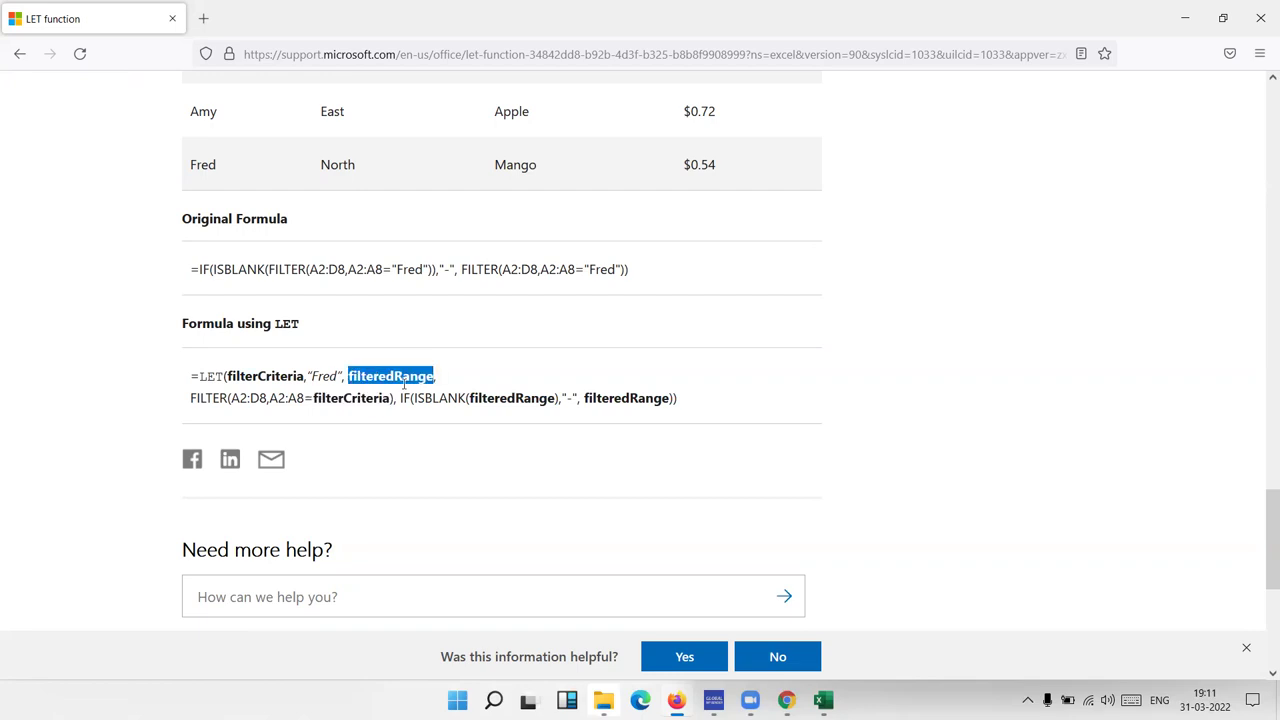
pyautogui.click(403, 380)
pyautogui.doubleClick(403, 377)
pyautogui.scroll(3, 401, 378)
pyautogui.scroll(2, 400, 383)
pyautogui.scroll(-3, 400, 383)
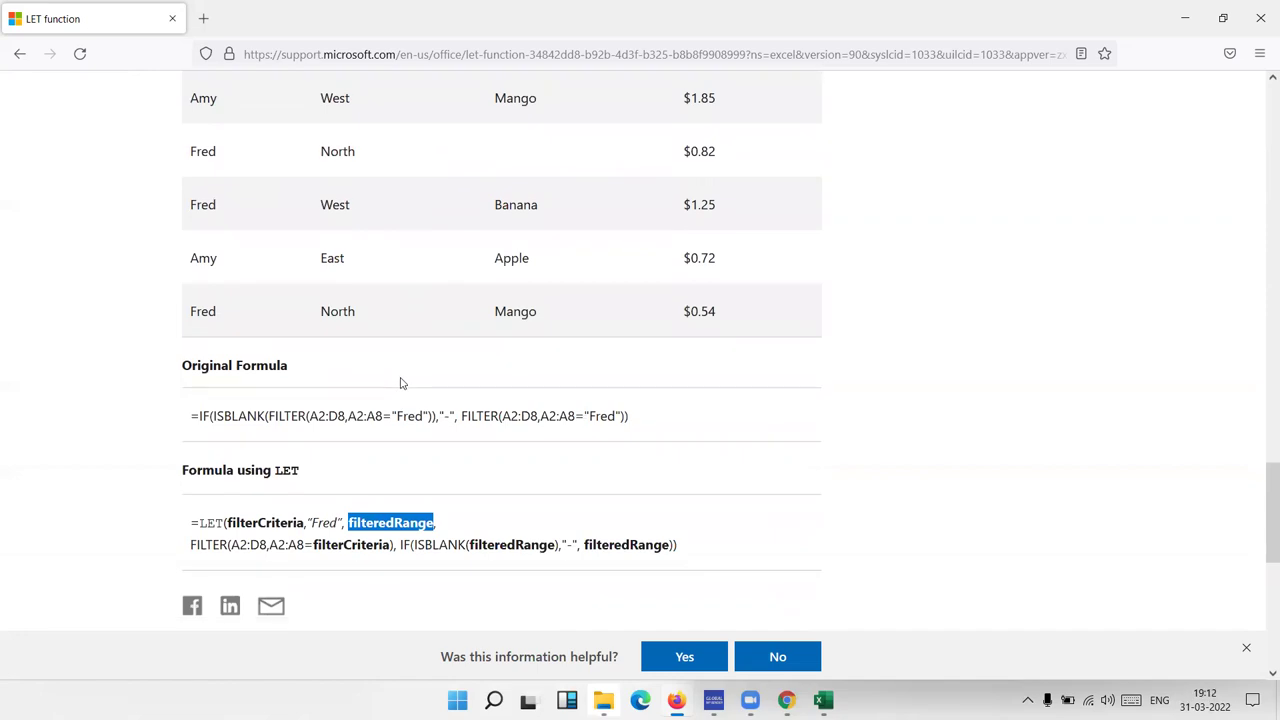
pyautogui.press('super+d')
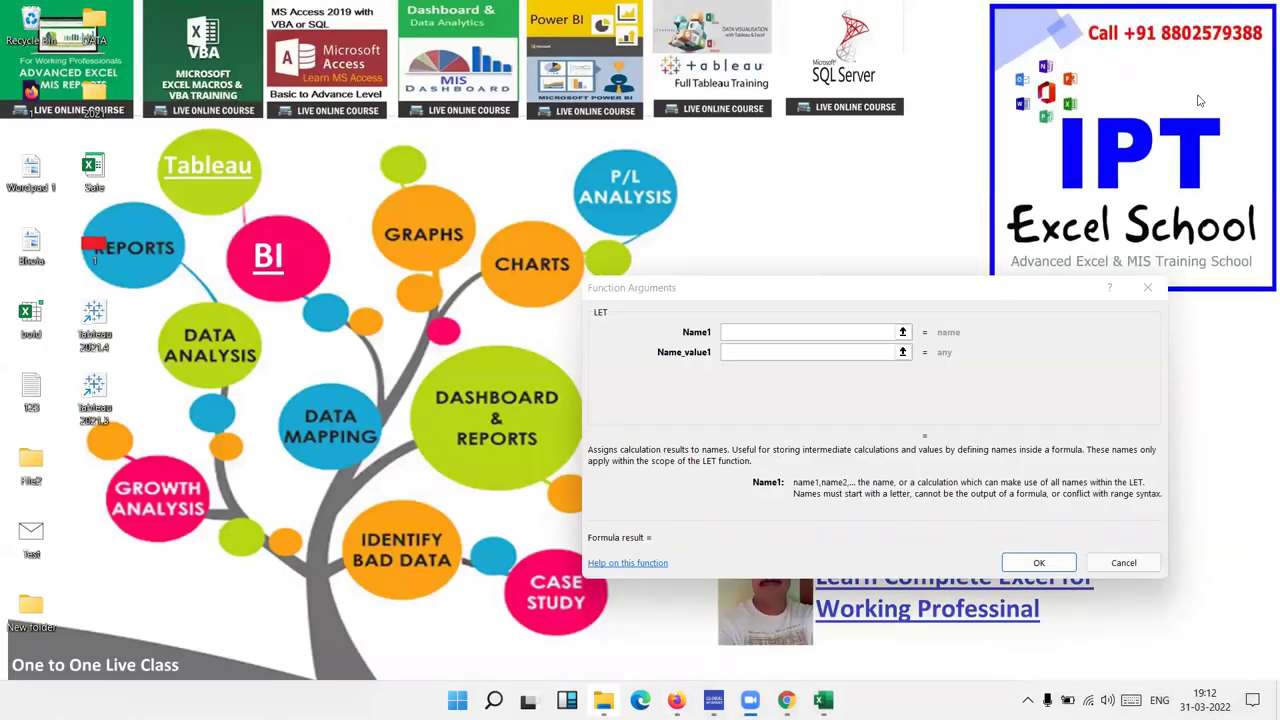
# Step: Close the leftover LET Function Arguments dialog
pyautogui.click(1148, 288)
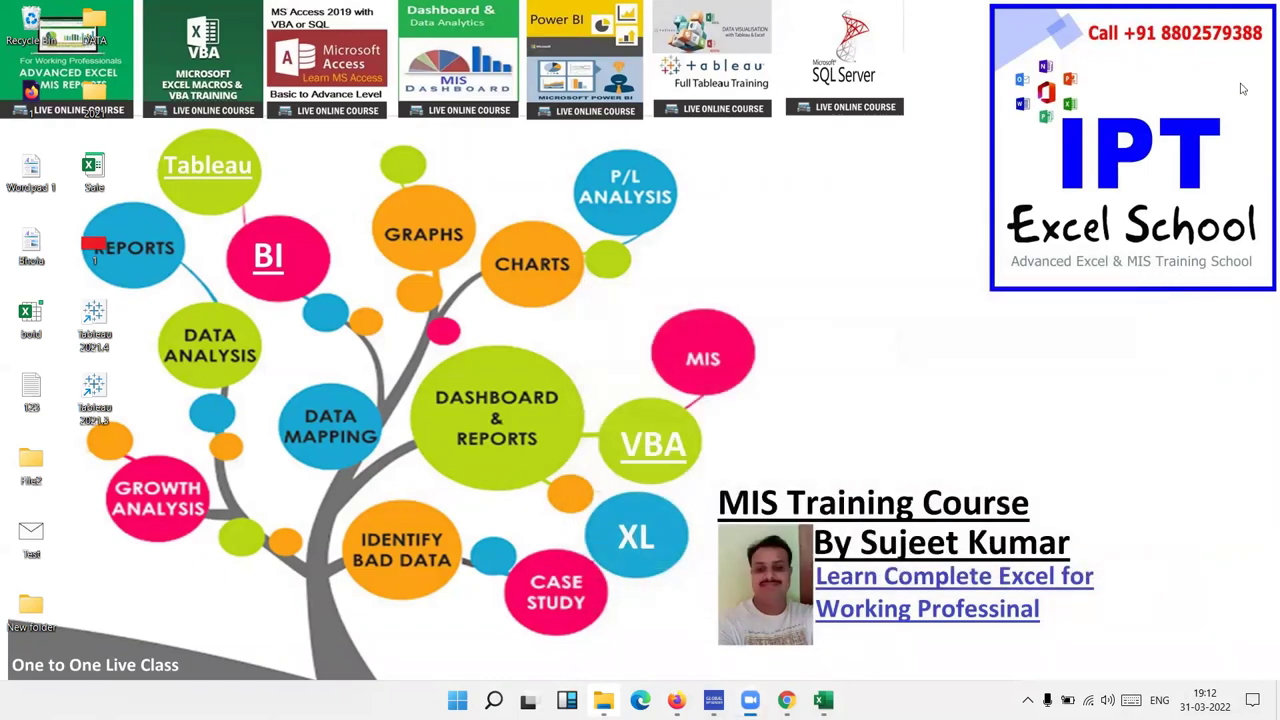